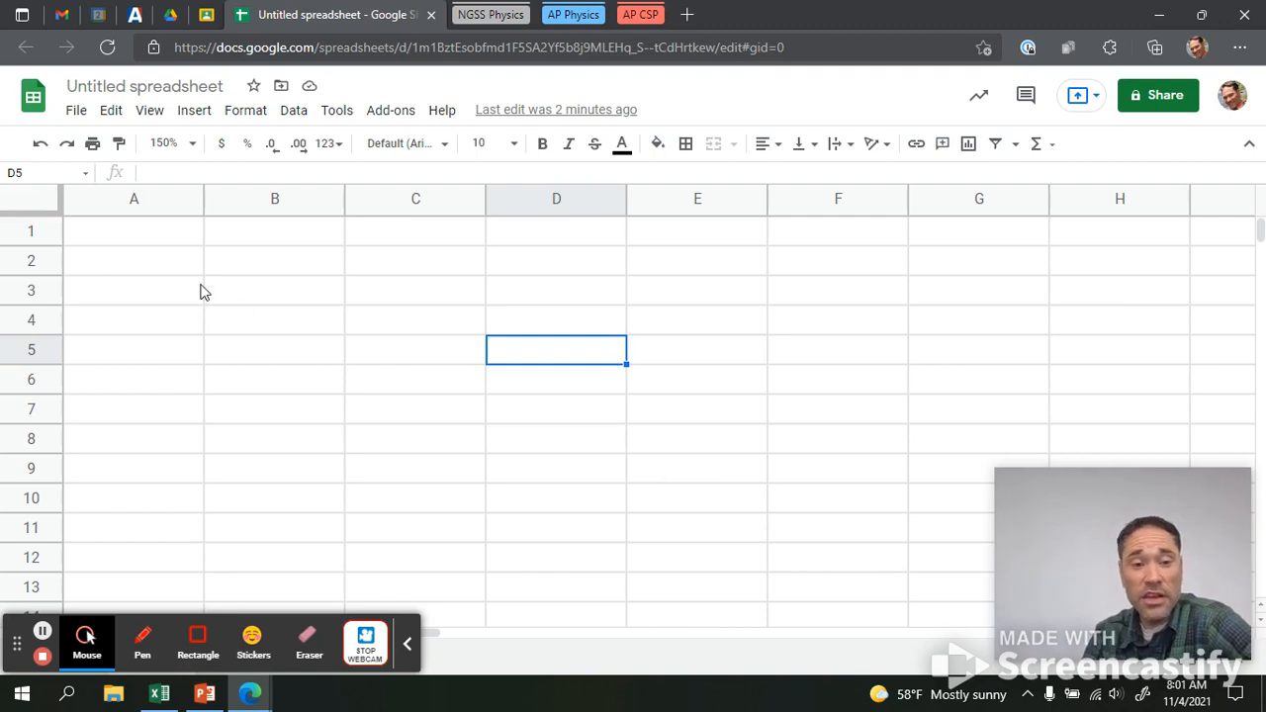
left_click_drag(165, 241, 280, 412)
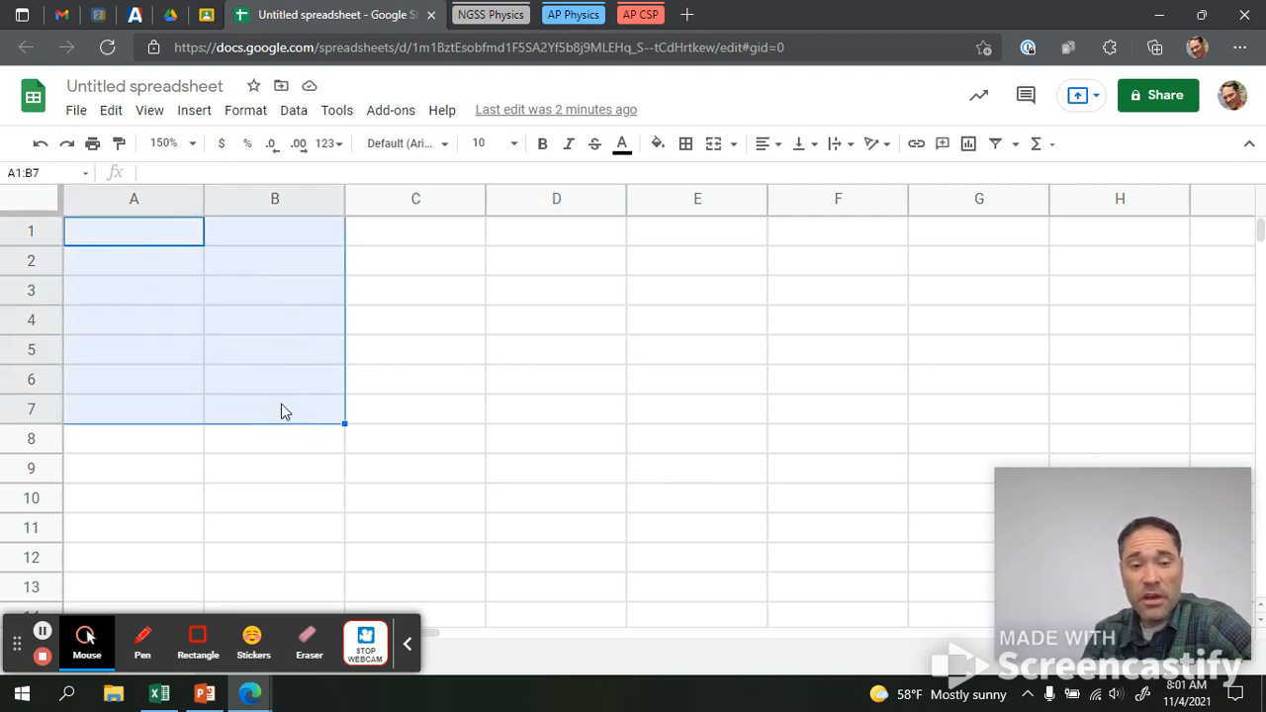
left_click(478, 406)
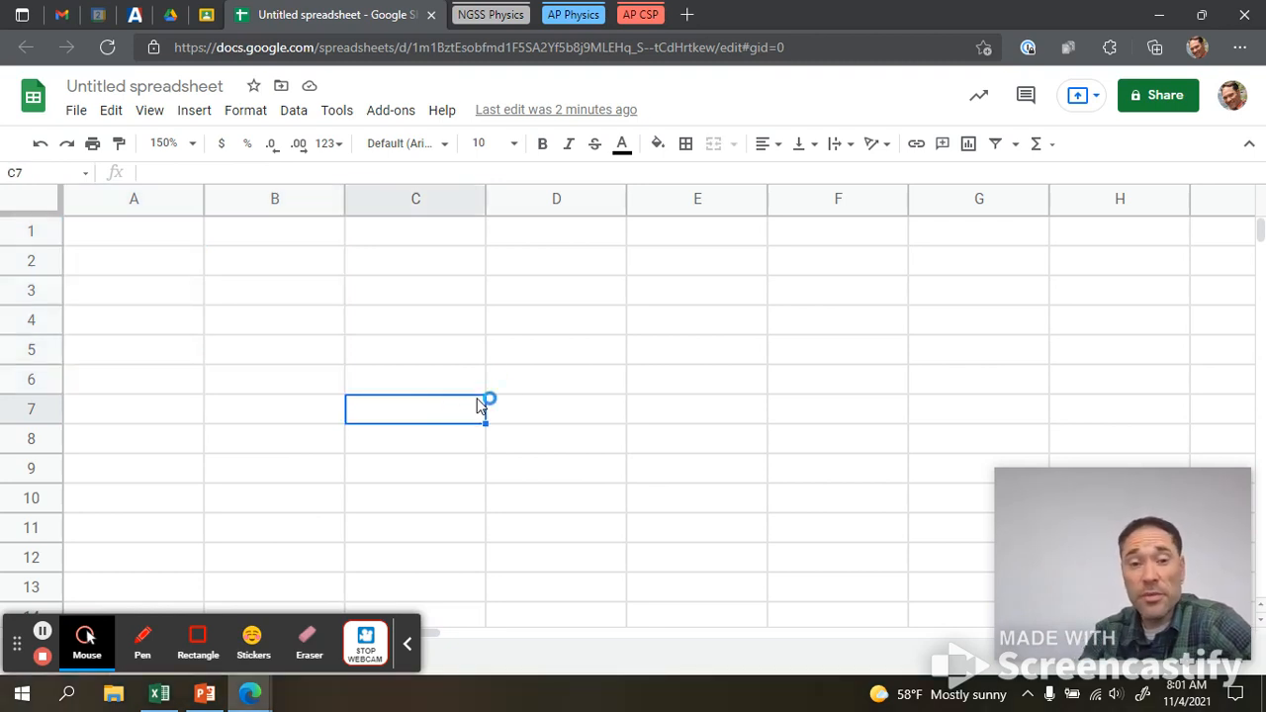
Enter the column headers Force in cell A1 and Velocity in cell B1
left_click(134, 235)
type("Force")
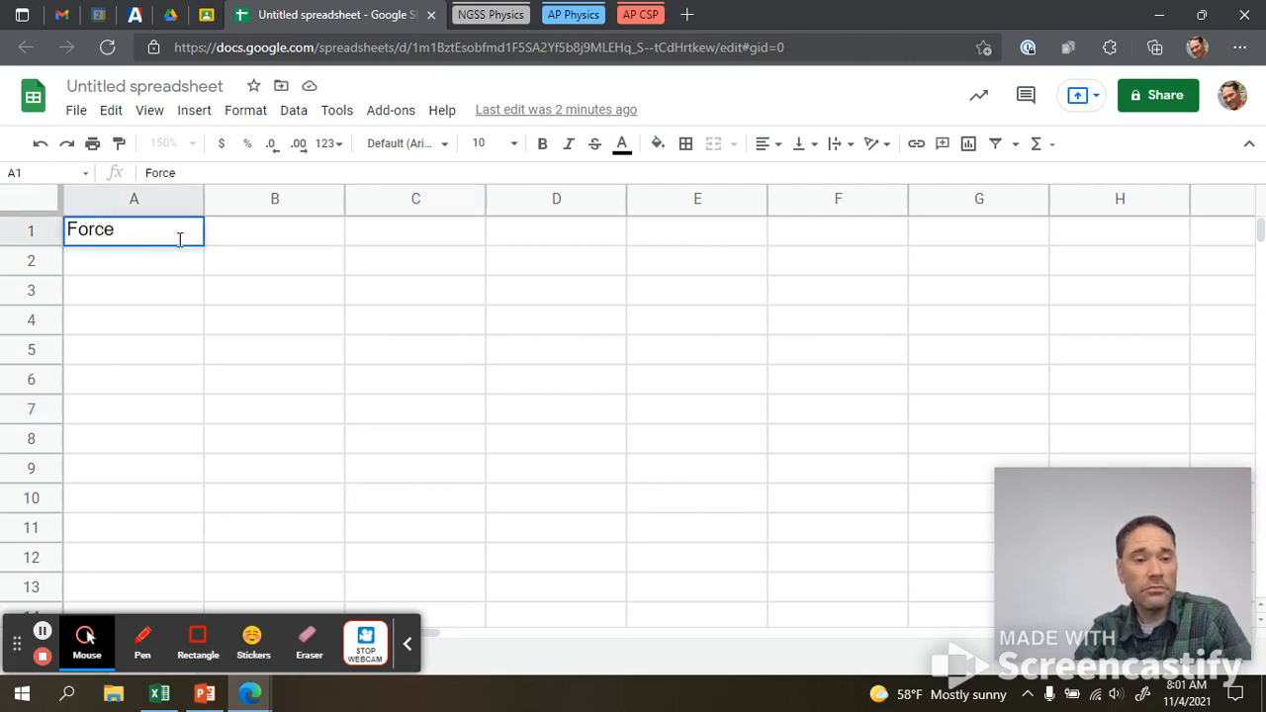
left_click(265, 240)
type("Velocity")
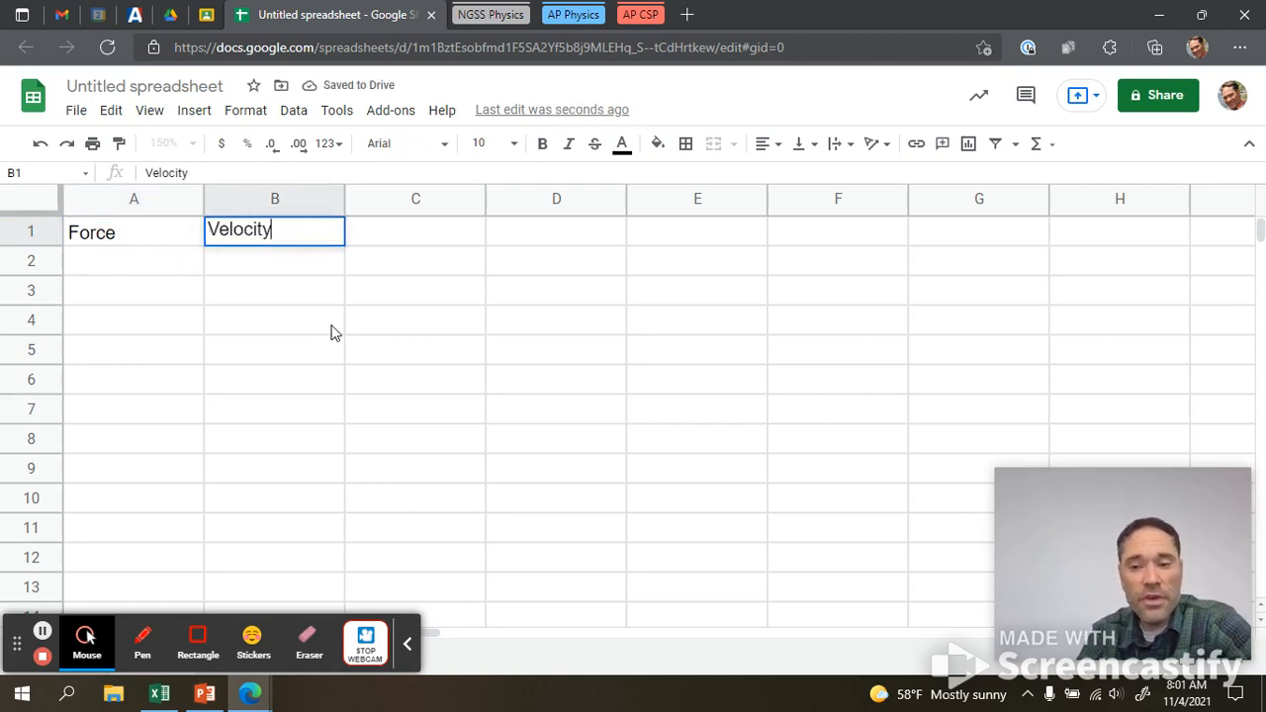
Enter 10 as the first force value in cell A2
left_click(155, 265)
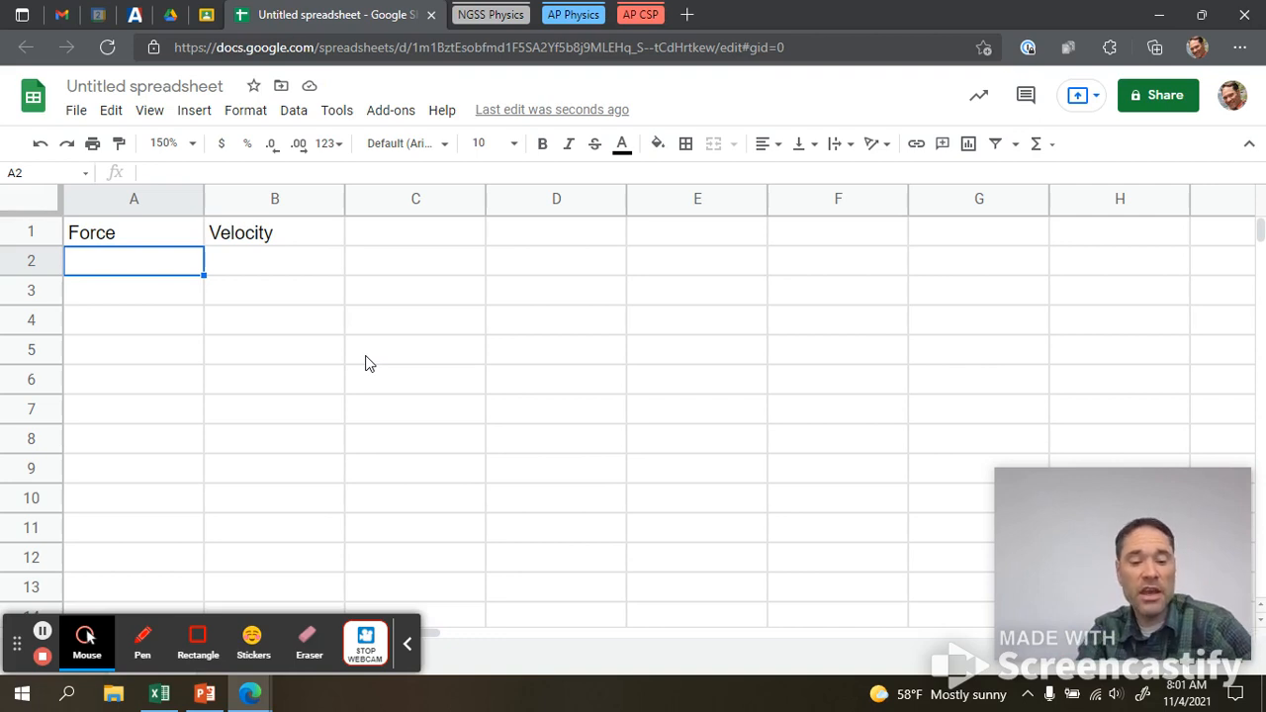
type("10")
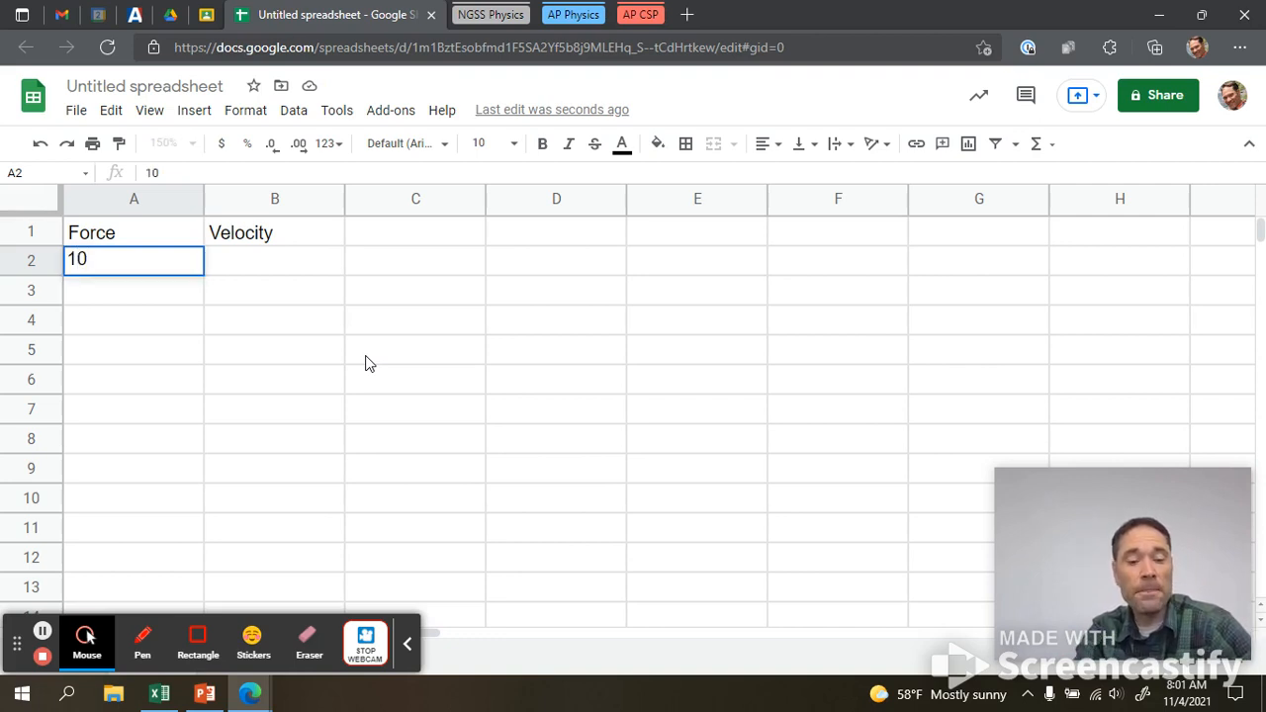
key("Return")
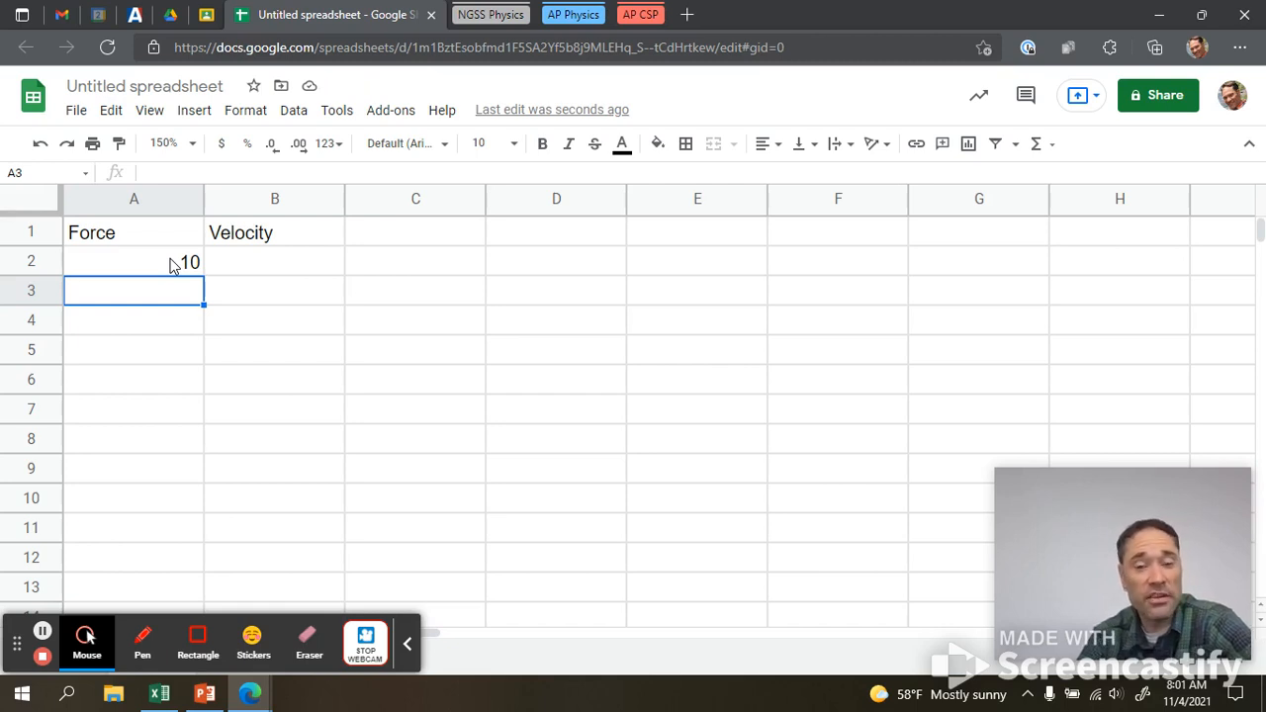
Replace the entry in cell A2 with 10N, and clear the cell again
left_click(172, 263)
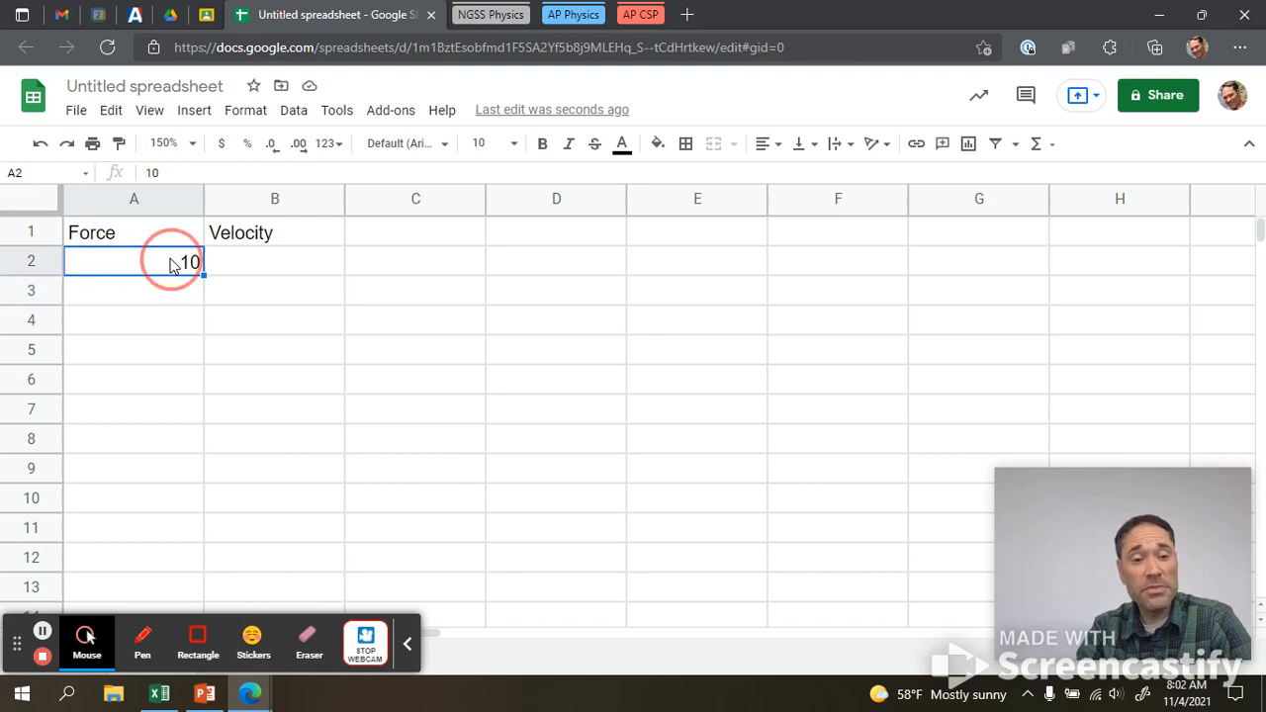
double_click(171, 260)
key("BackSpace")
key("BackSpace")
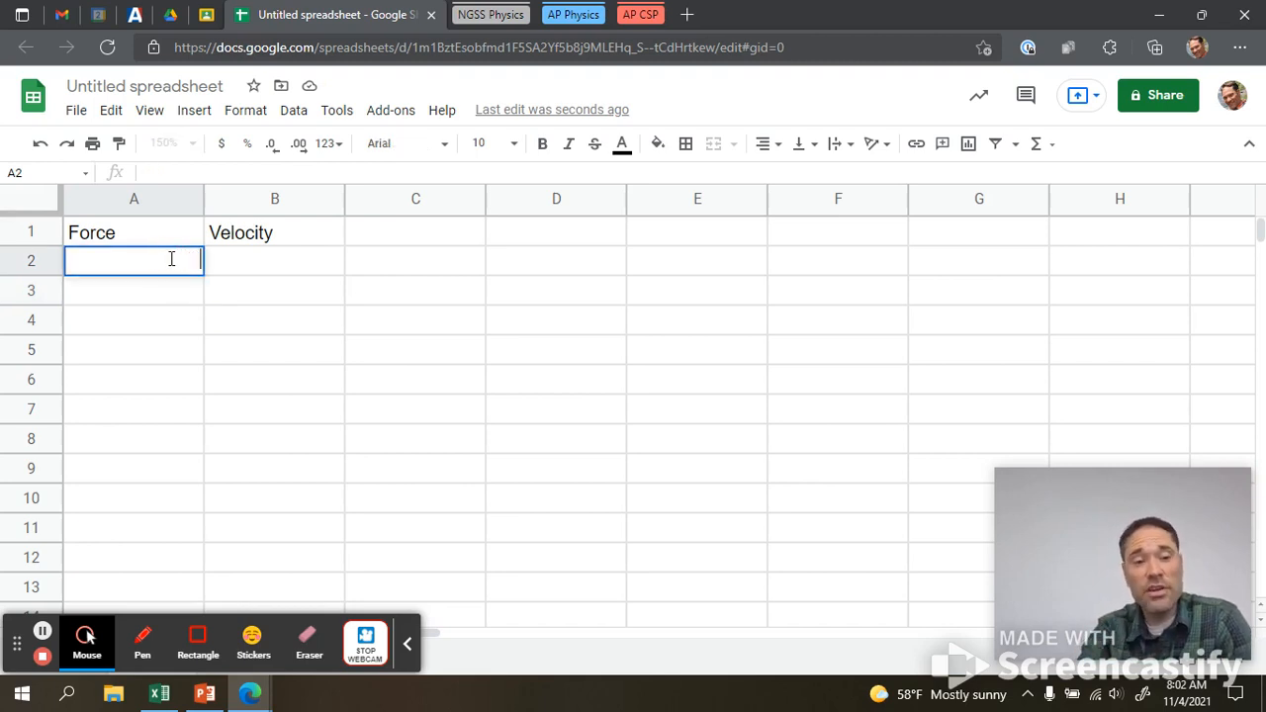
type("10N")
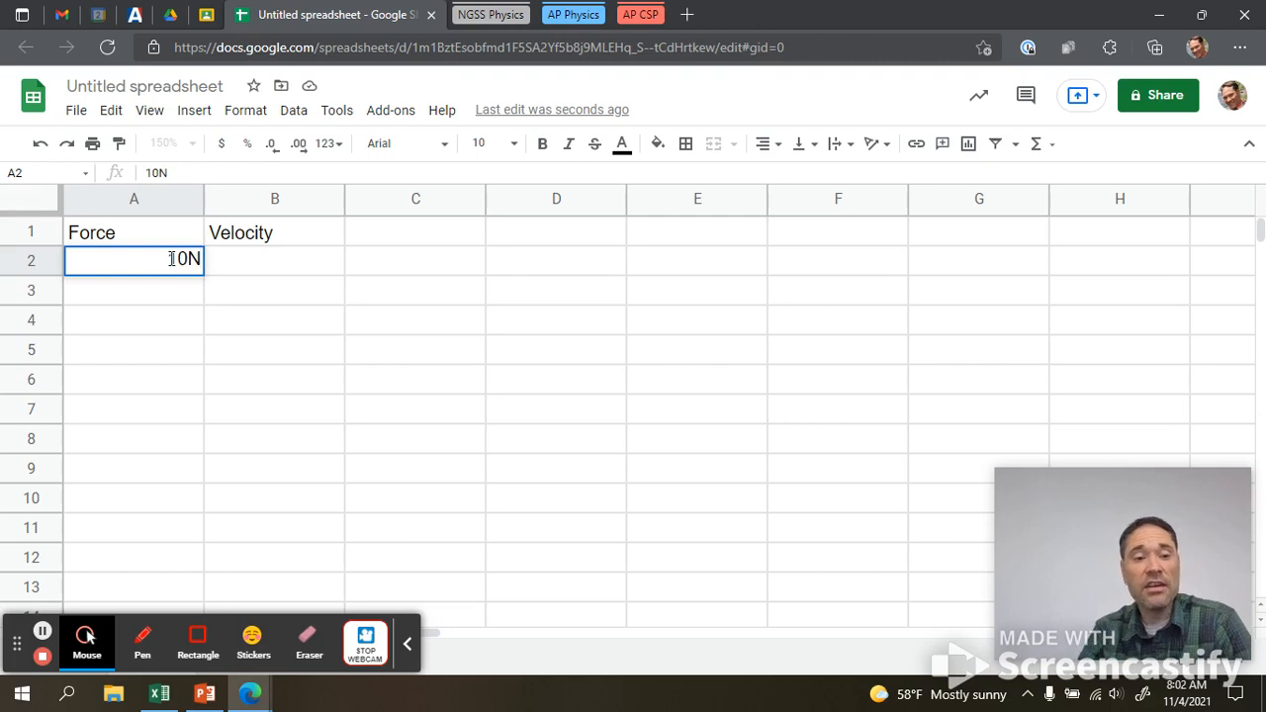
key("Return")
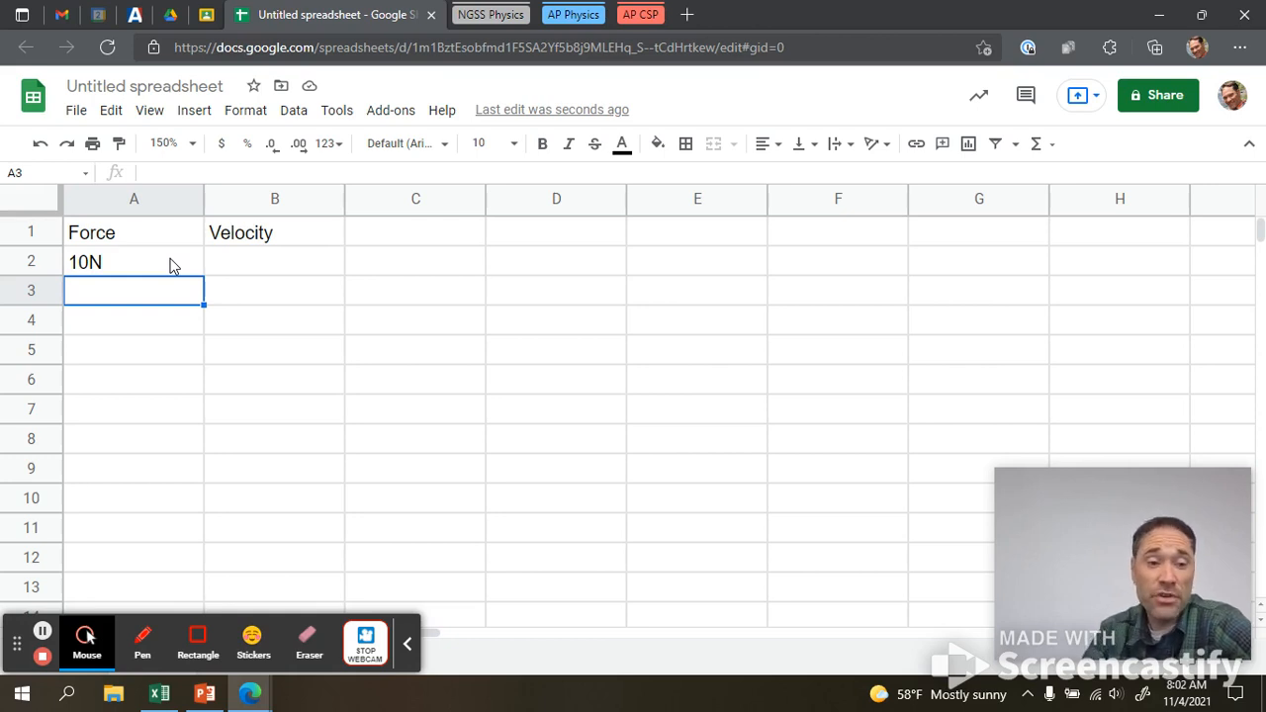
left_click(170, 265)
key("Delete")
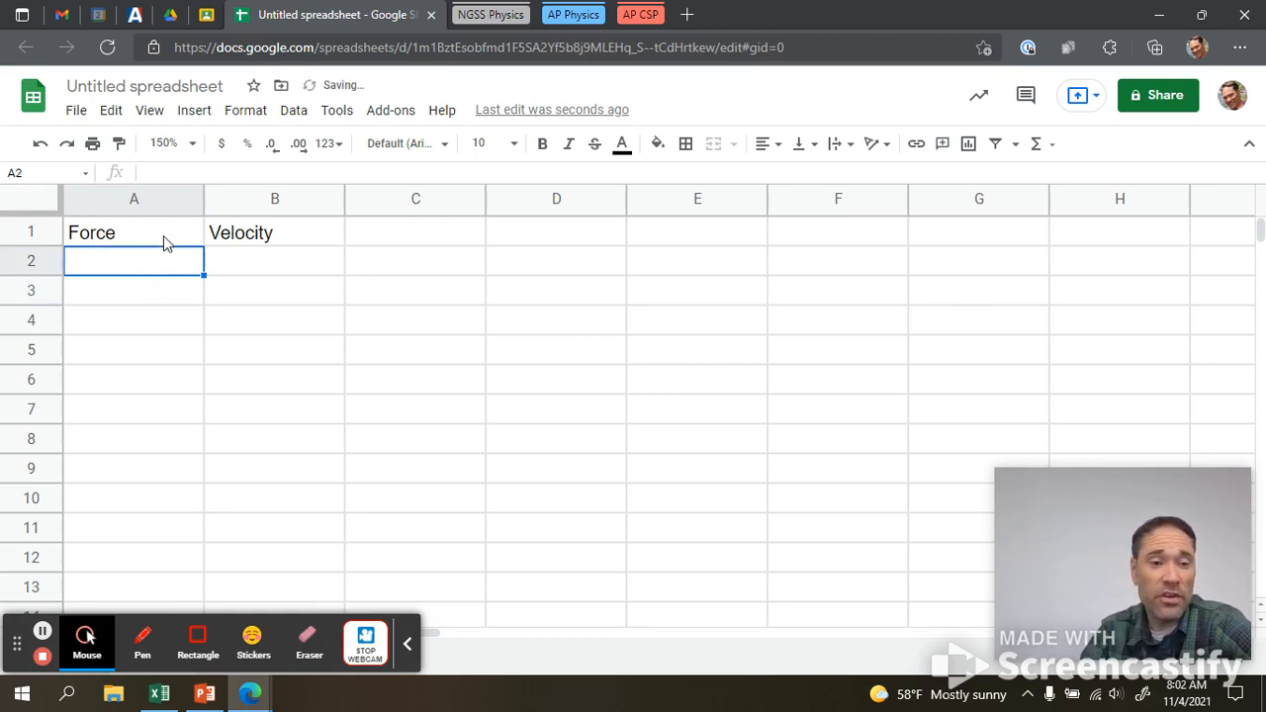
Add the units to the column headers so they read Force (N) and Velocity (m/s)
double_click(166, 242)
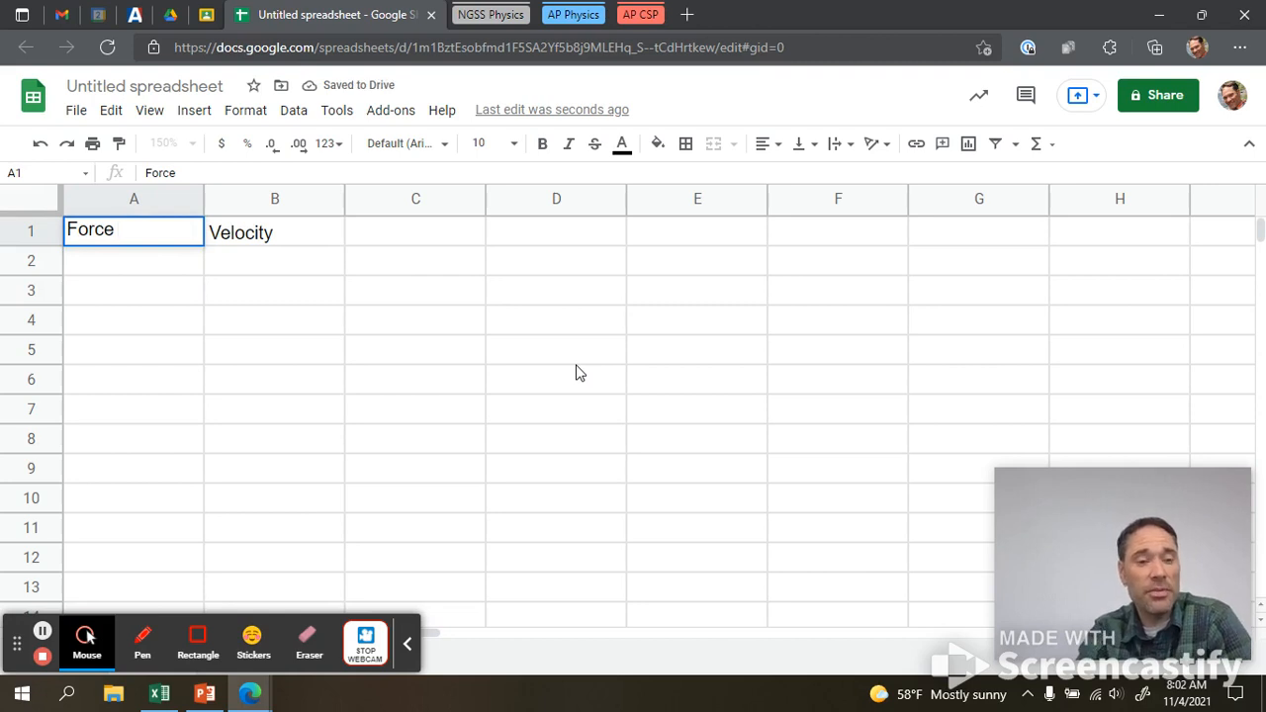
type("(N)")
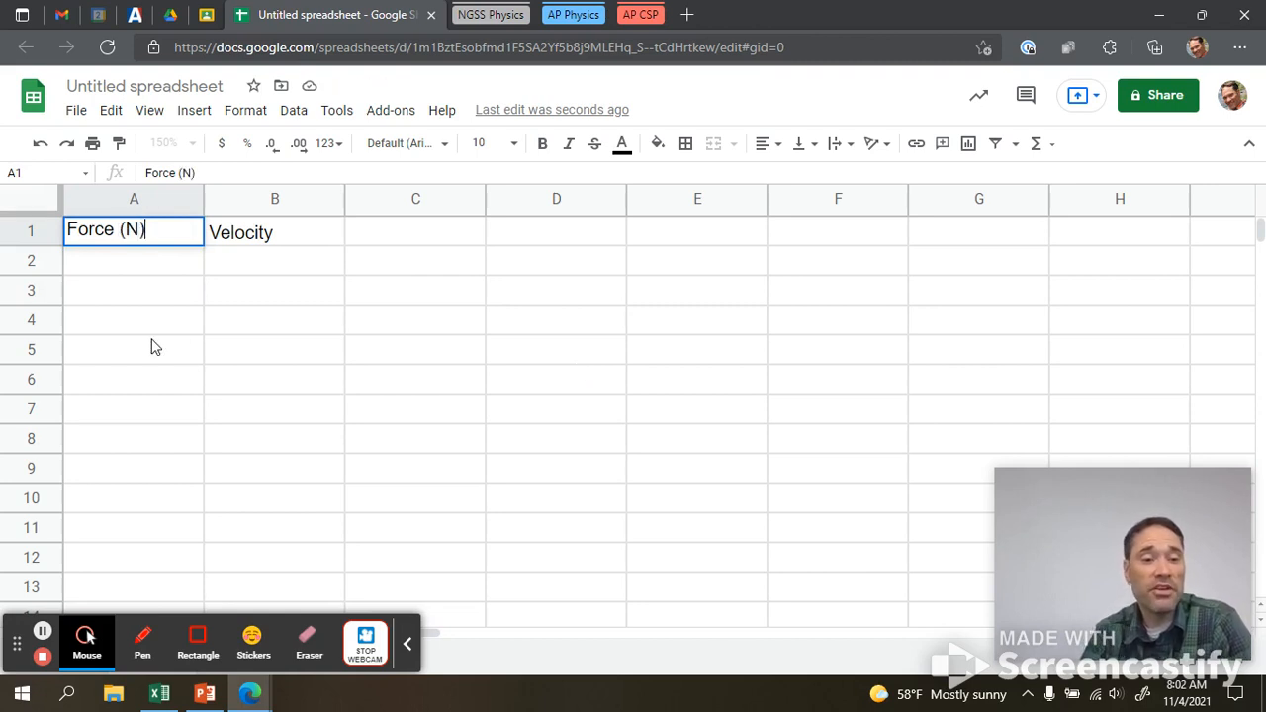
double_click(298, 239)
type("(")
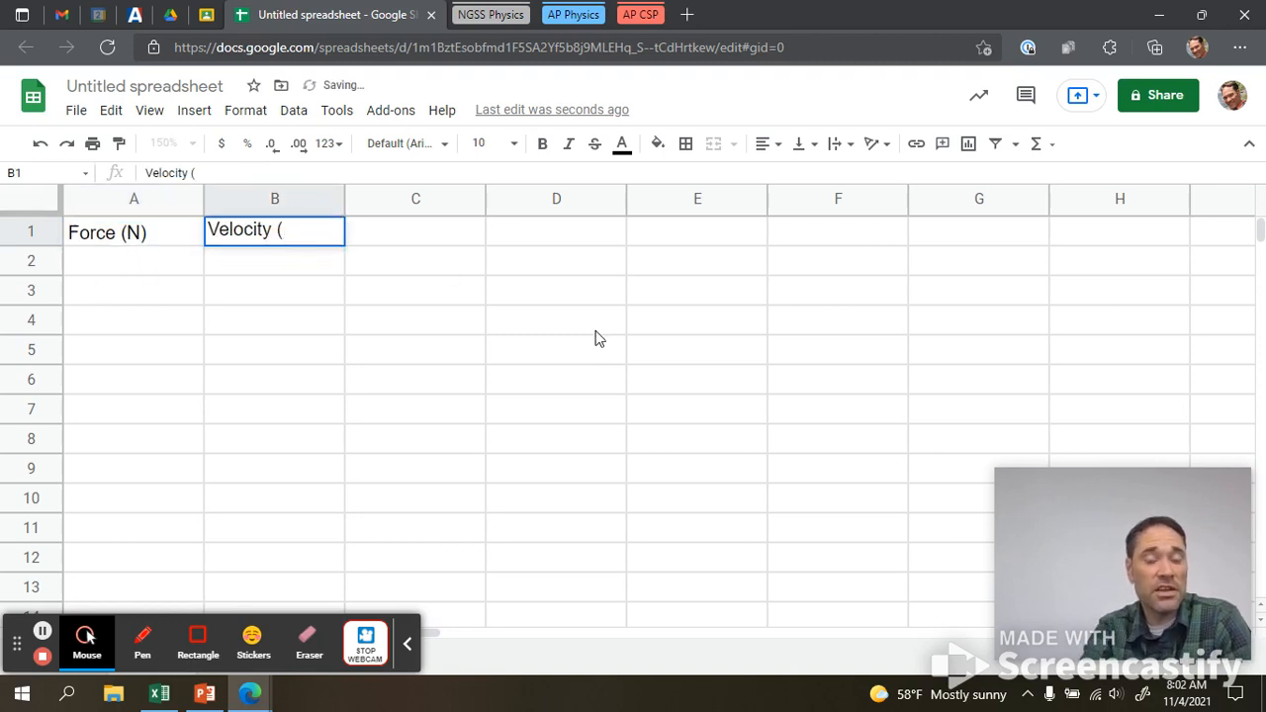
type("m/s)")
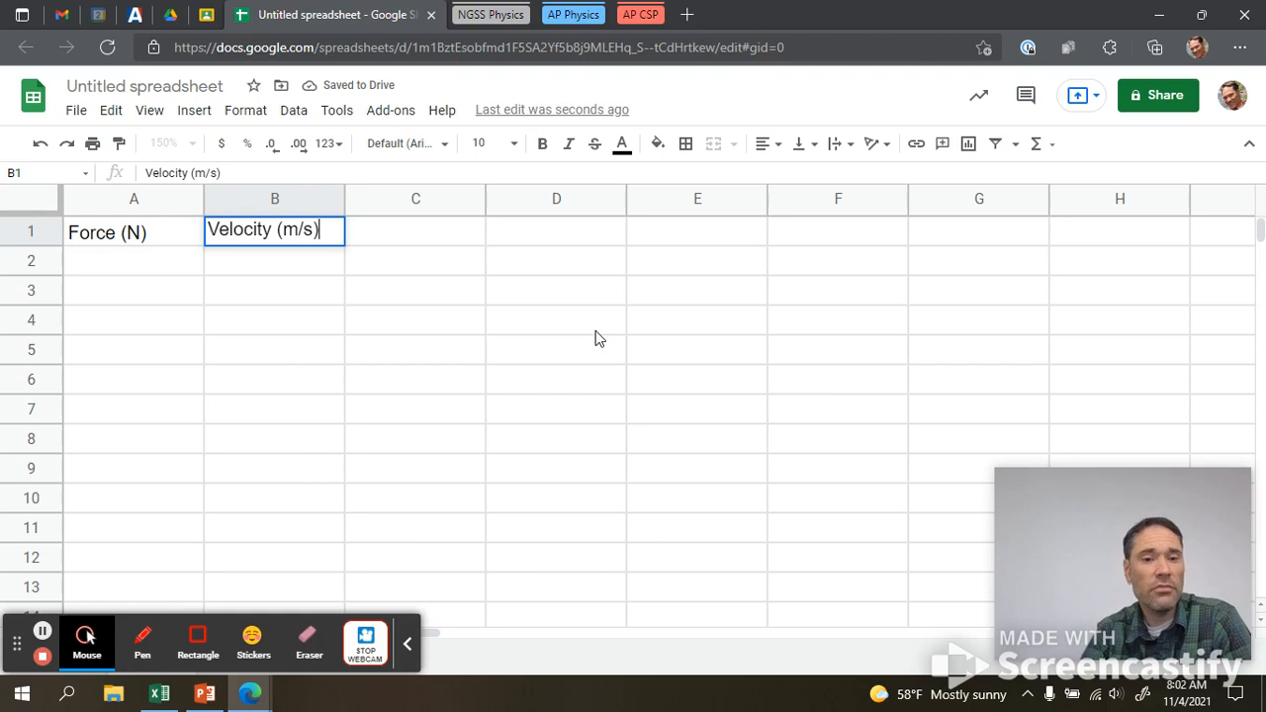
left_click(454, 368)
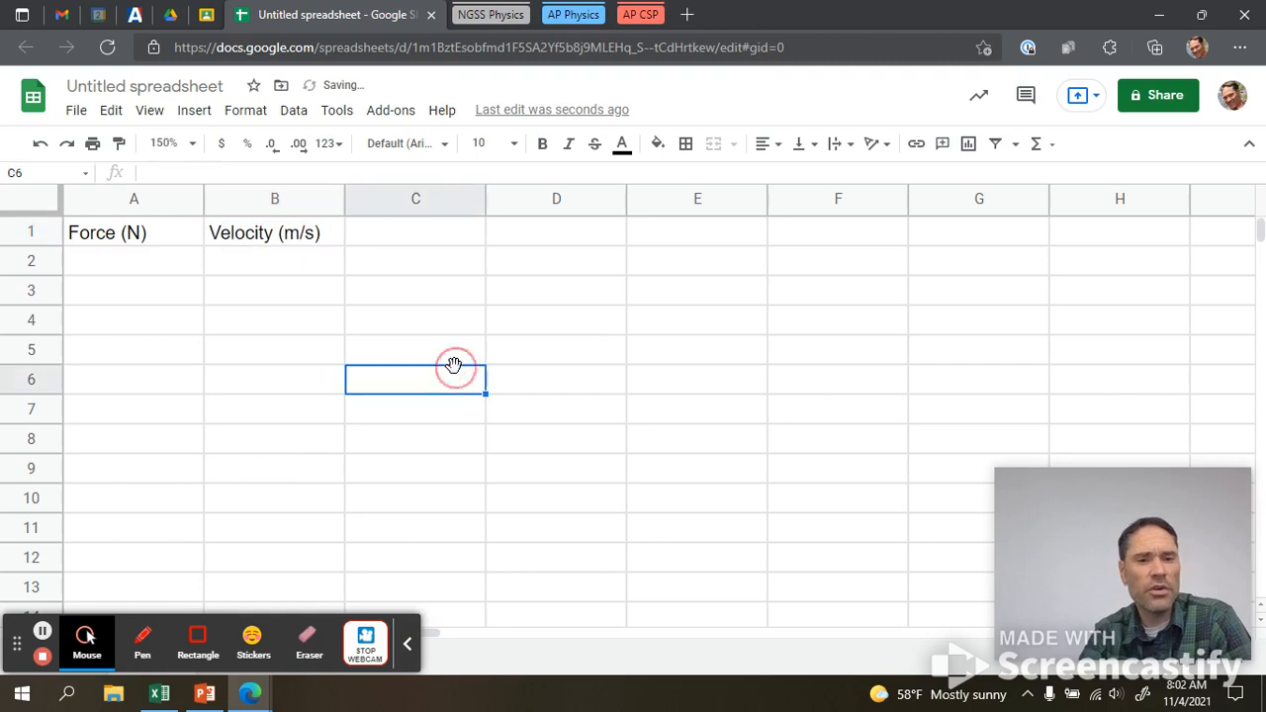
Fill the Force (N) column in A2:A7 with the values 0, 1, 4, 9, 16 and 25
left_click(169, 265)
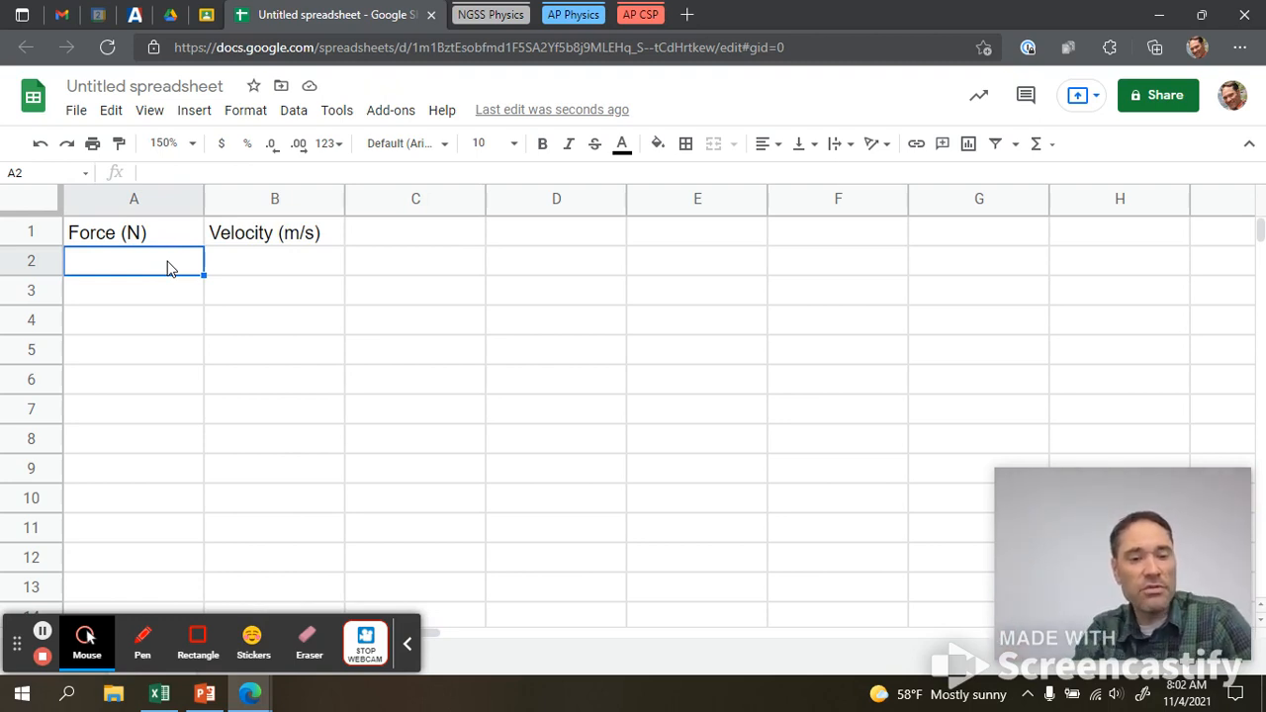
type("0")
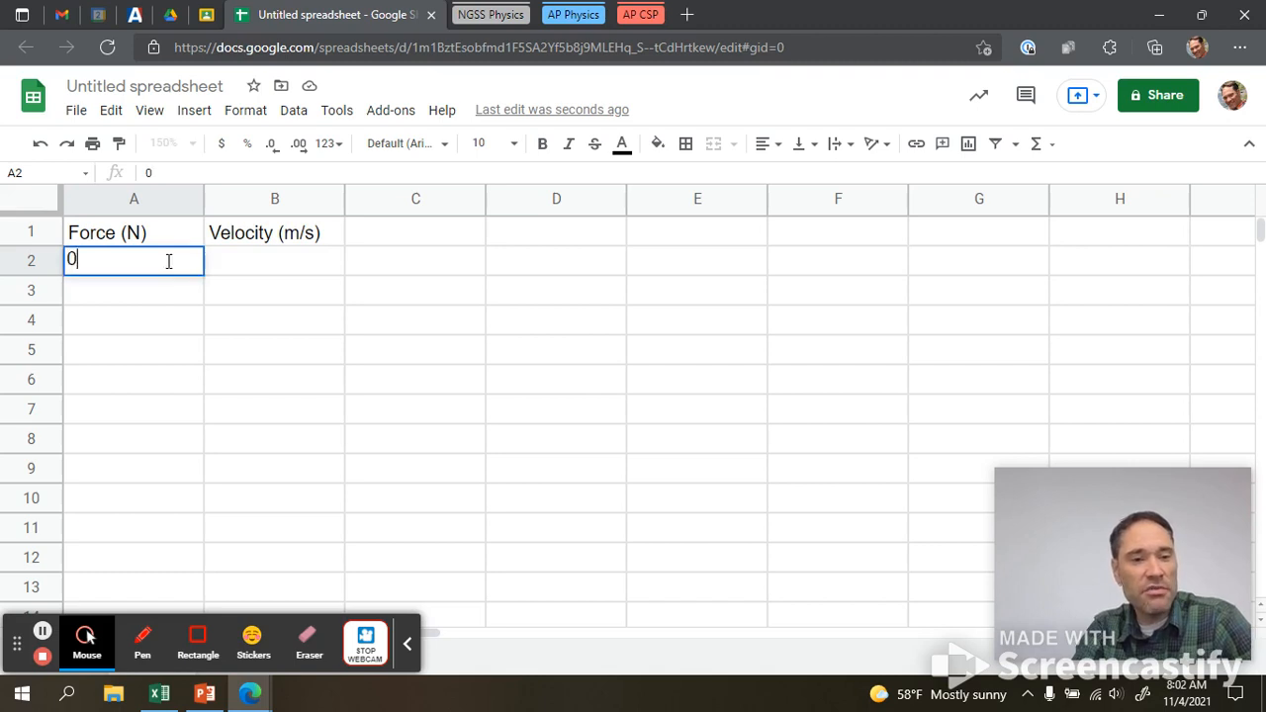
key("Return")
type("1")
key("Return")
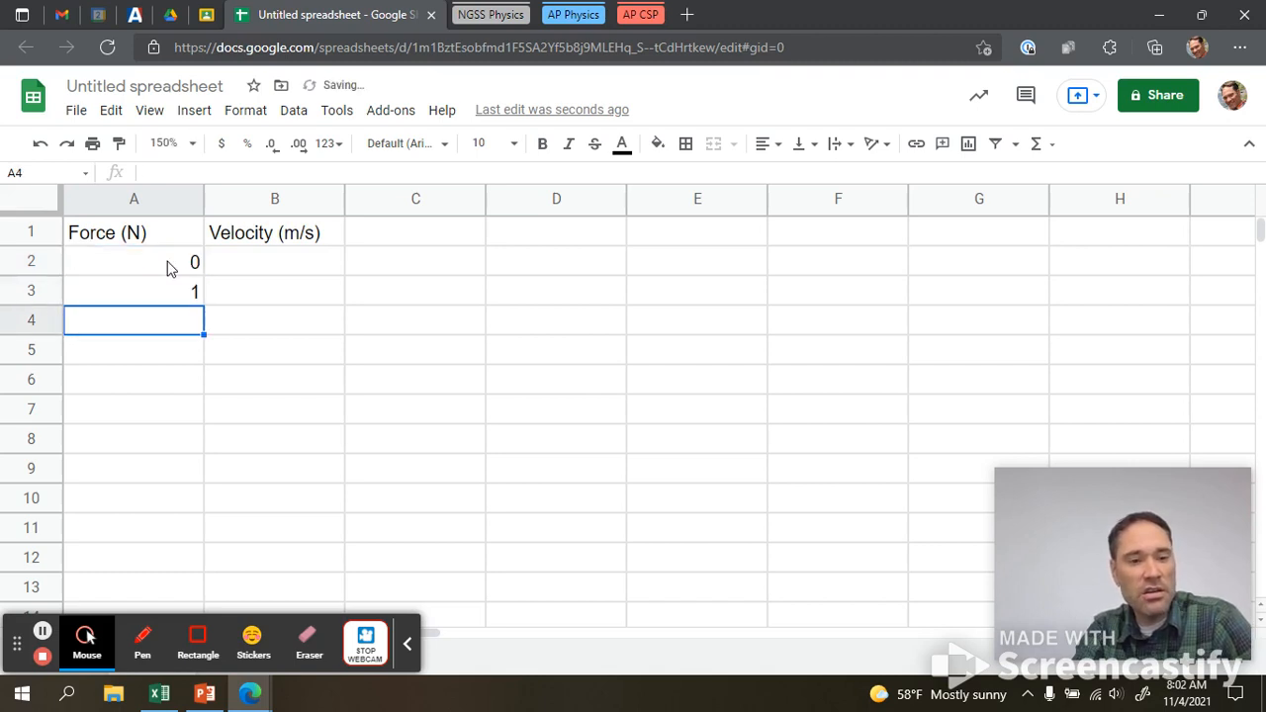
type("4")
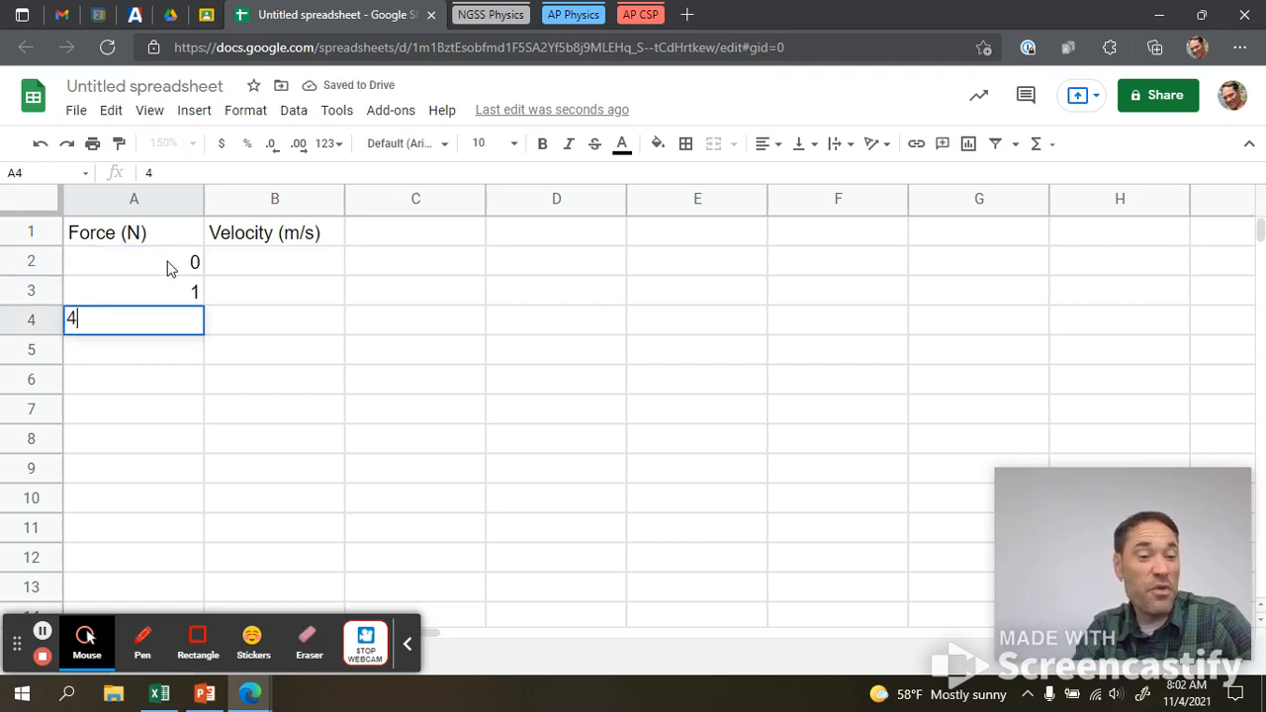
key("Return")
type("9")
key("Return")
type("16")
key("Return")
type("25")
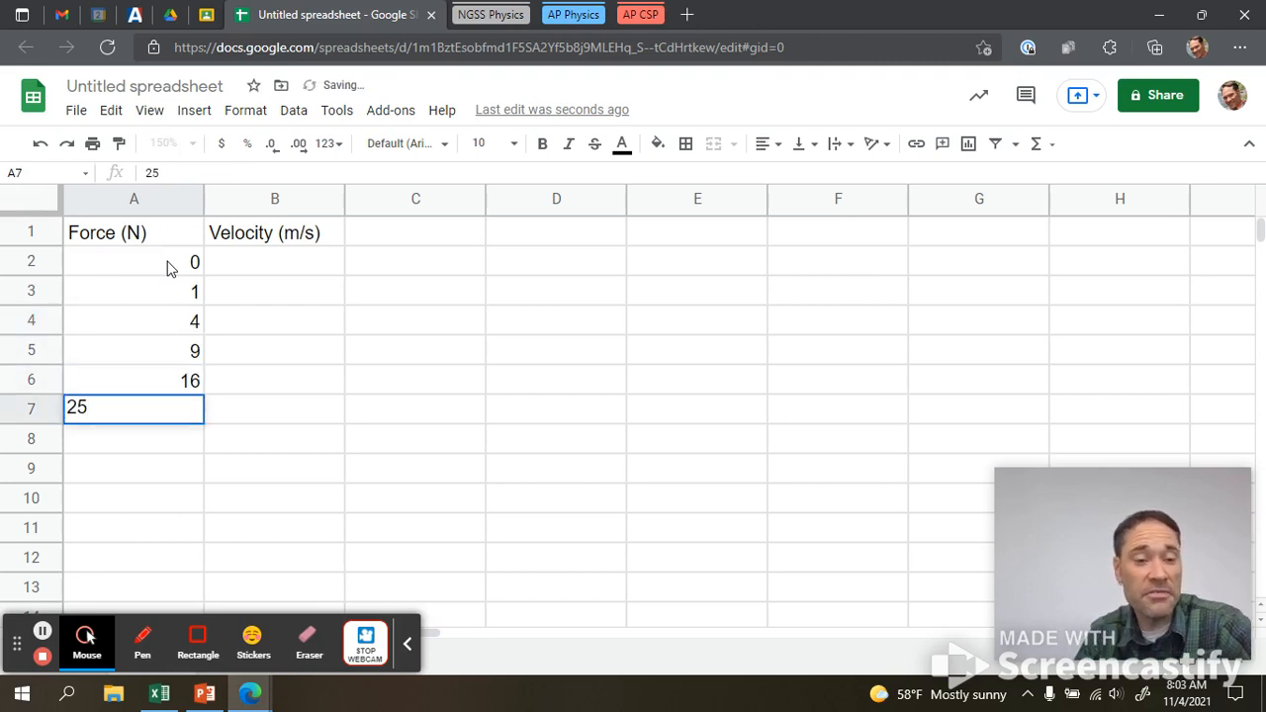
key("Return")
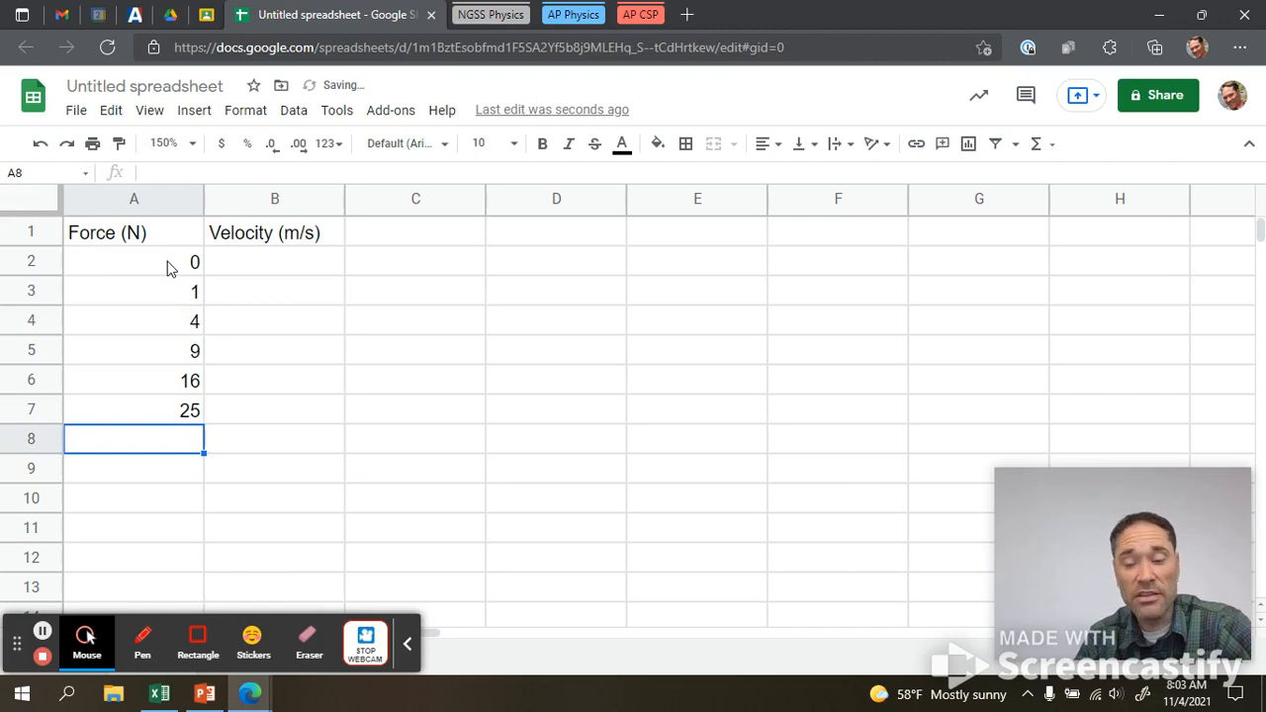
Fill the Velocity (m/s) column in B2:B7 with the values 0, 1, 2, 3, 4 and 5
key("Right")
key("Up")
key("Up")
key("Up")
key("Up")
key("Up")
key("Up")
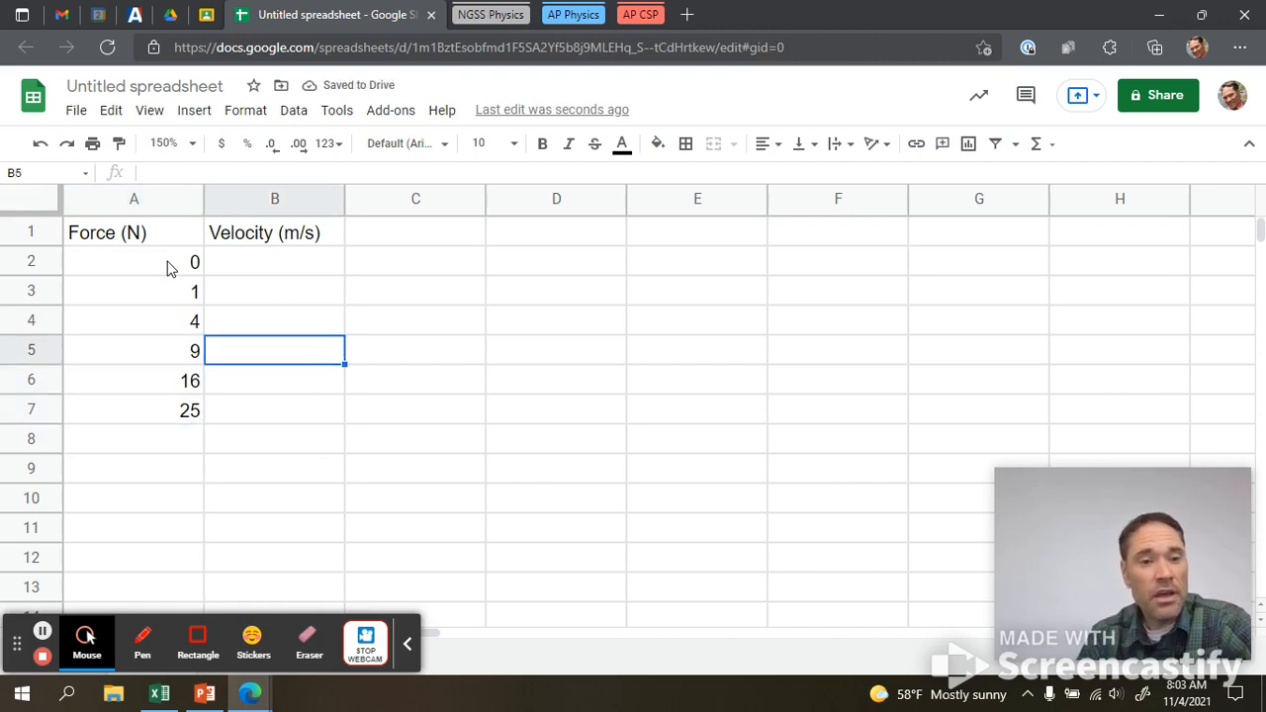
key("Up")
key("Down")
key("Down")
key("Up")
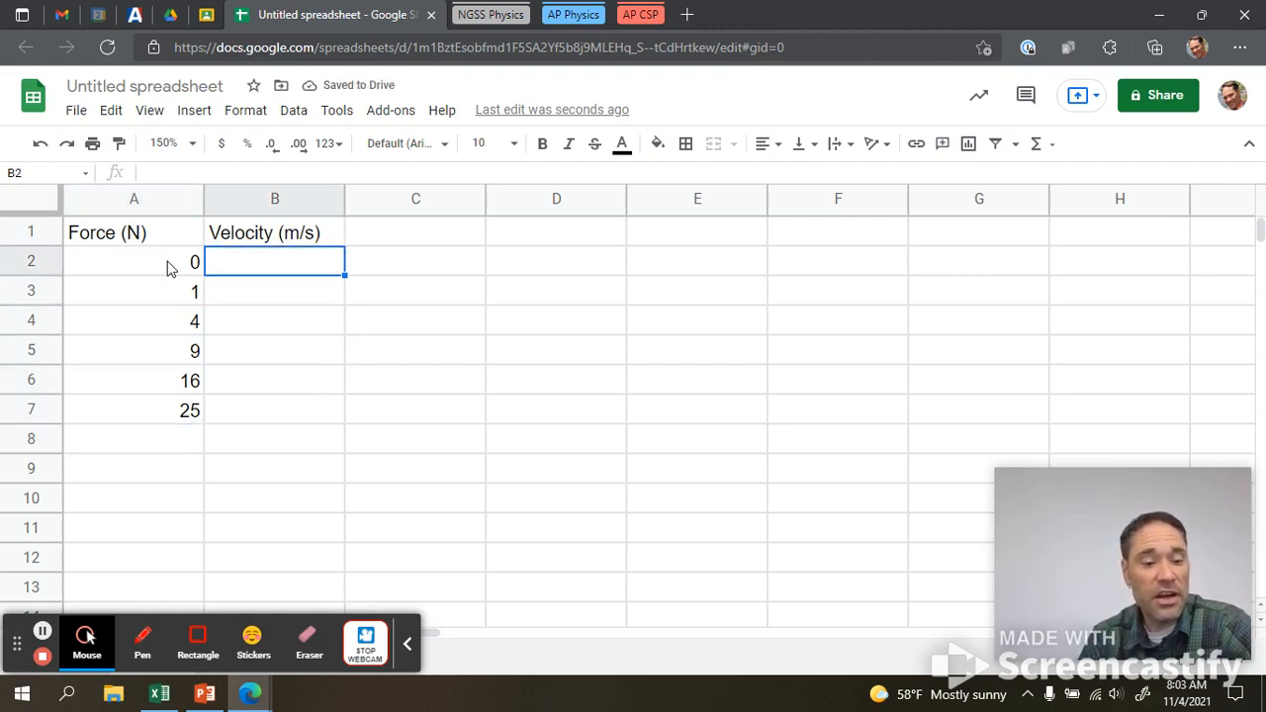
type("0")
key("Return")
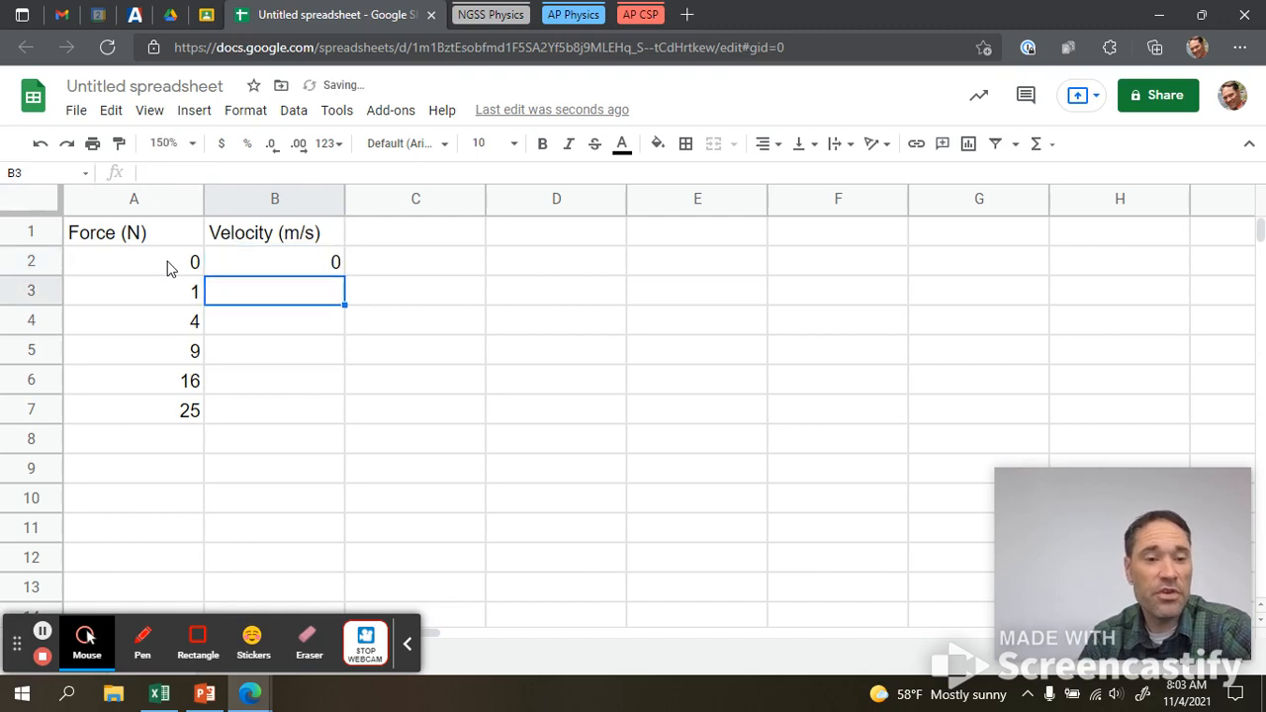
type("1")
key("Return")
type("2")
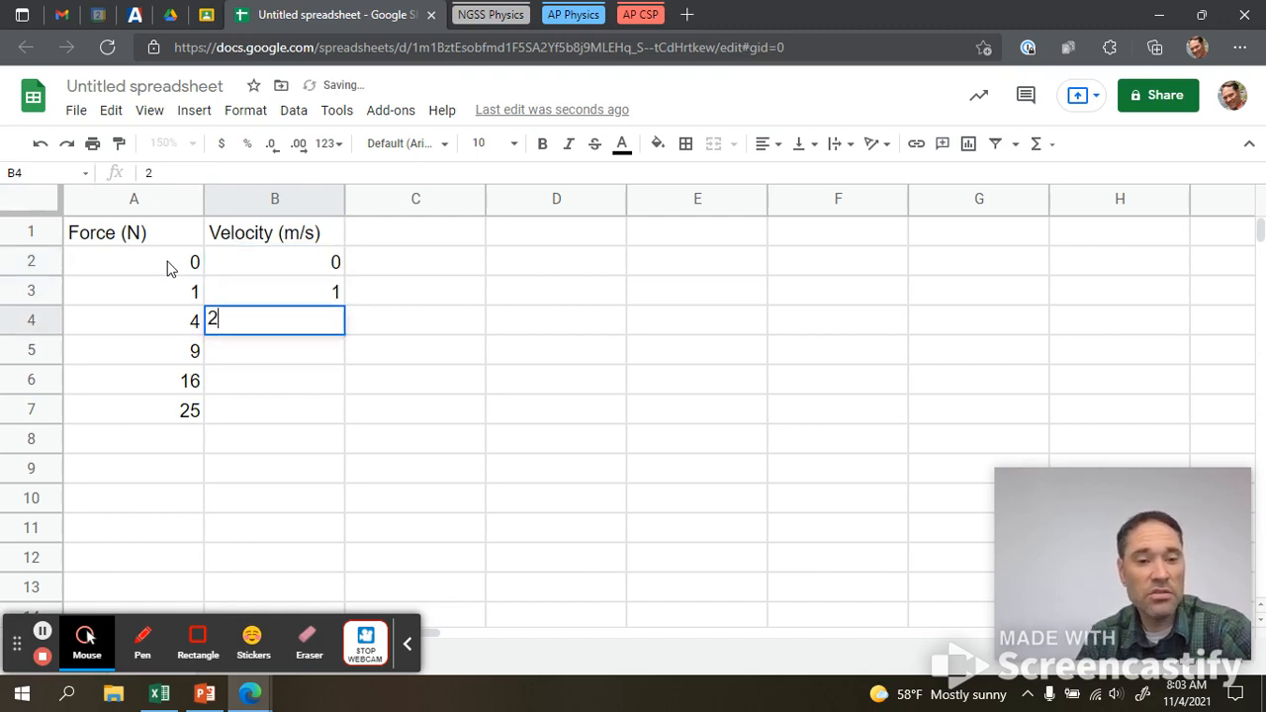
key("Return")
type("3")
key("Return")
type("4")
key("Return")
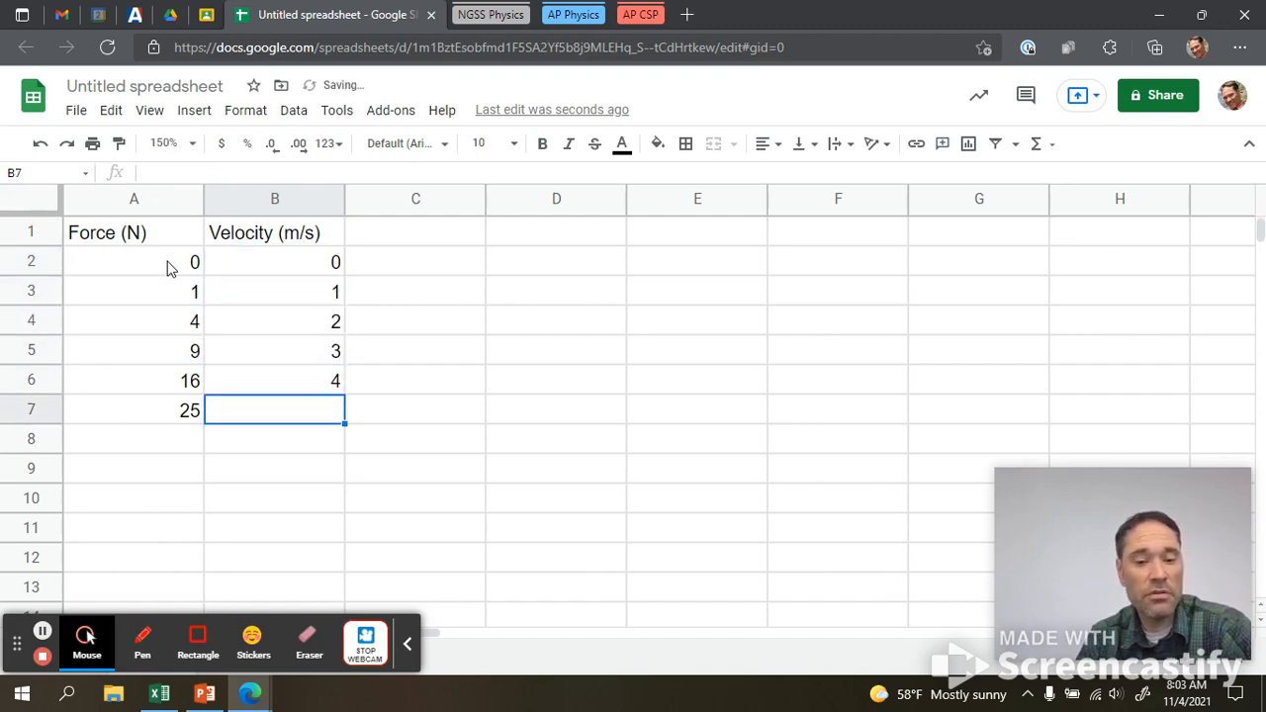
type("5")
key("Return")
left_click(653, 439)
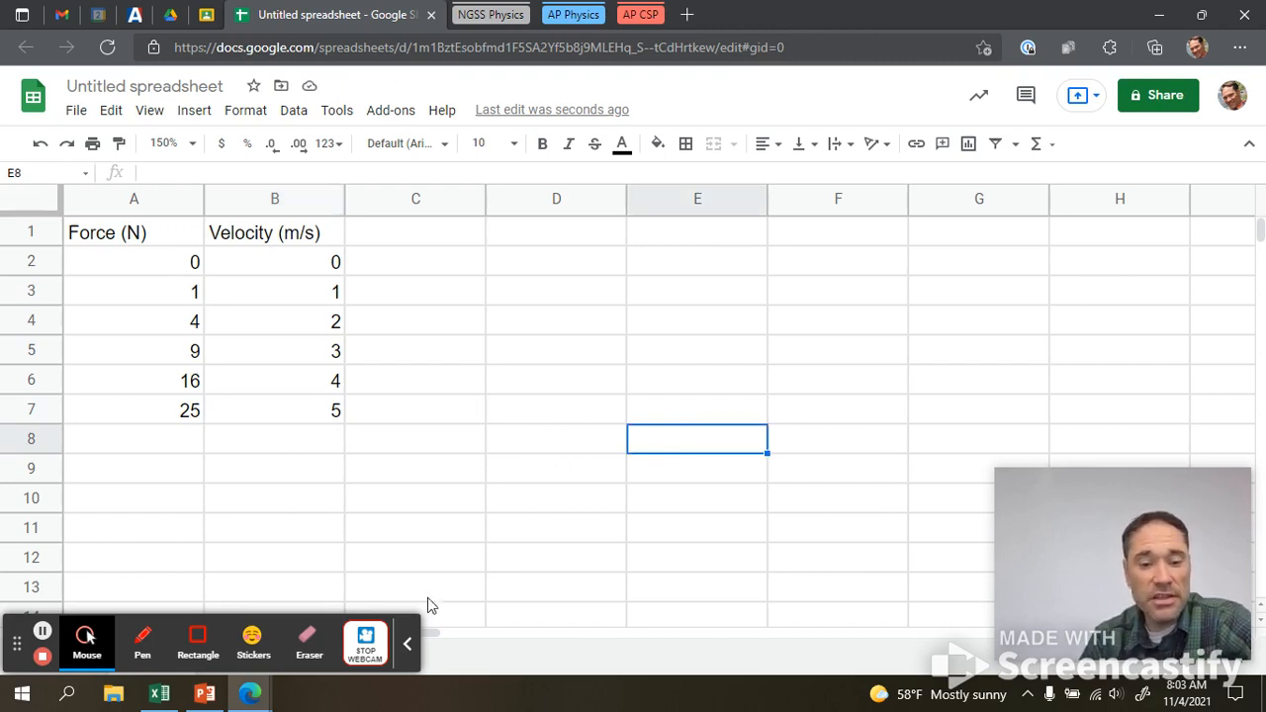
left_click(406, 644)
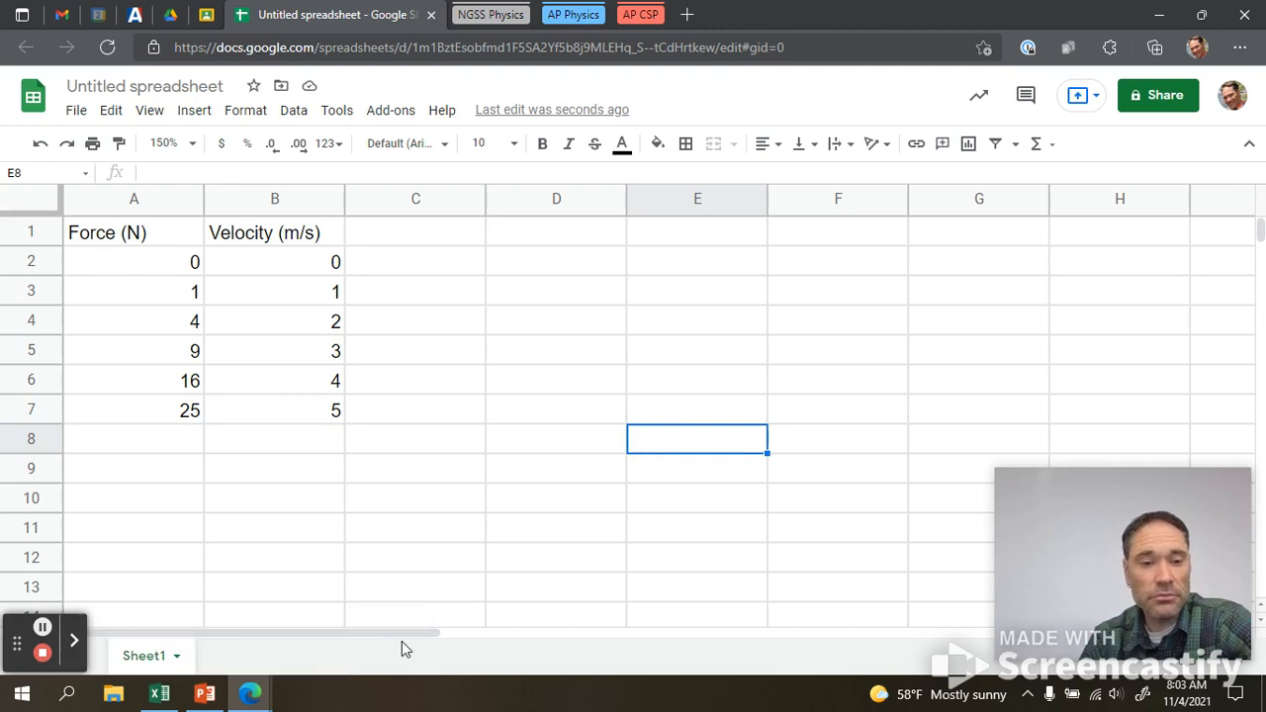
left_click(548, 409)
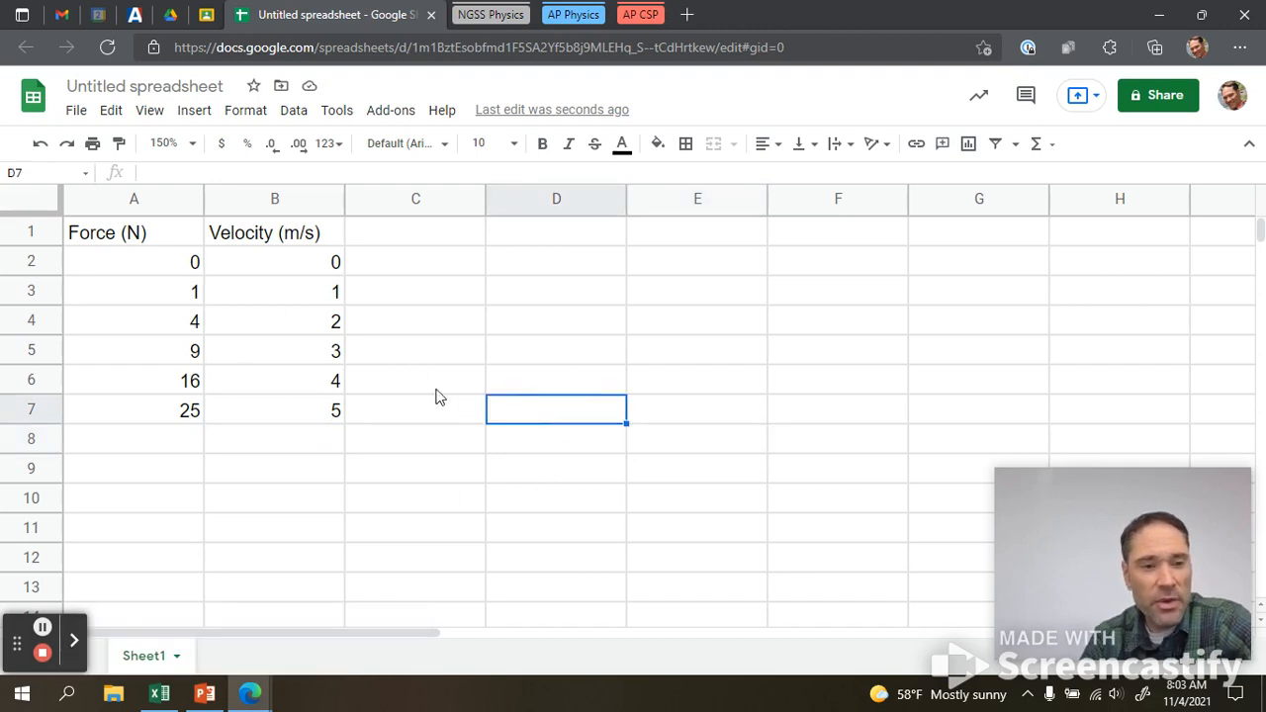
left_click_drag(147, 241, 259, 416)
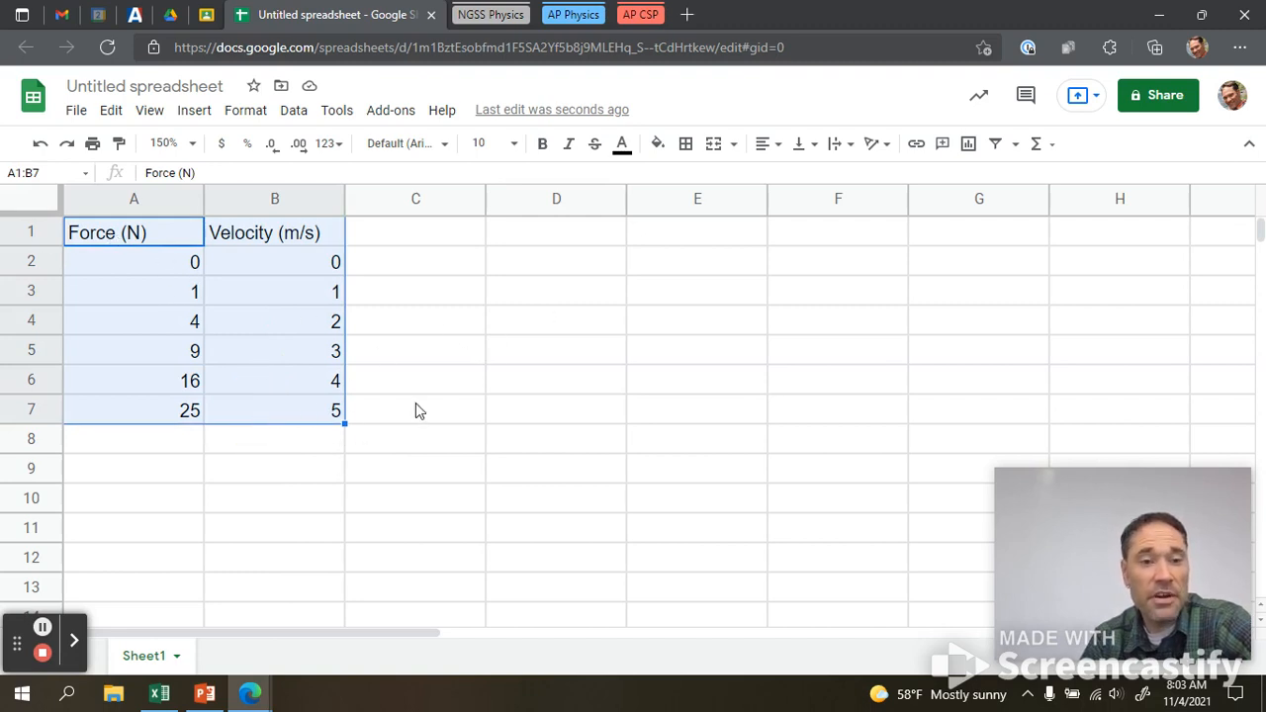
left_click(523, 380)
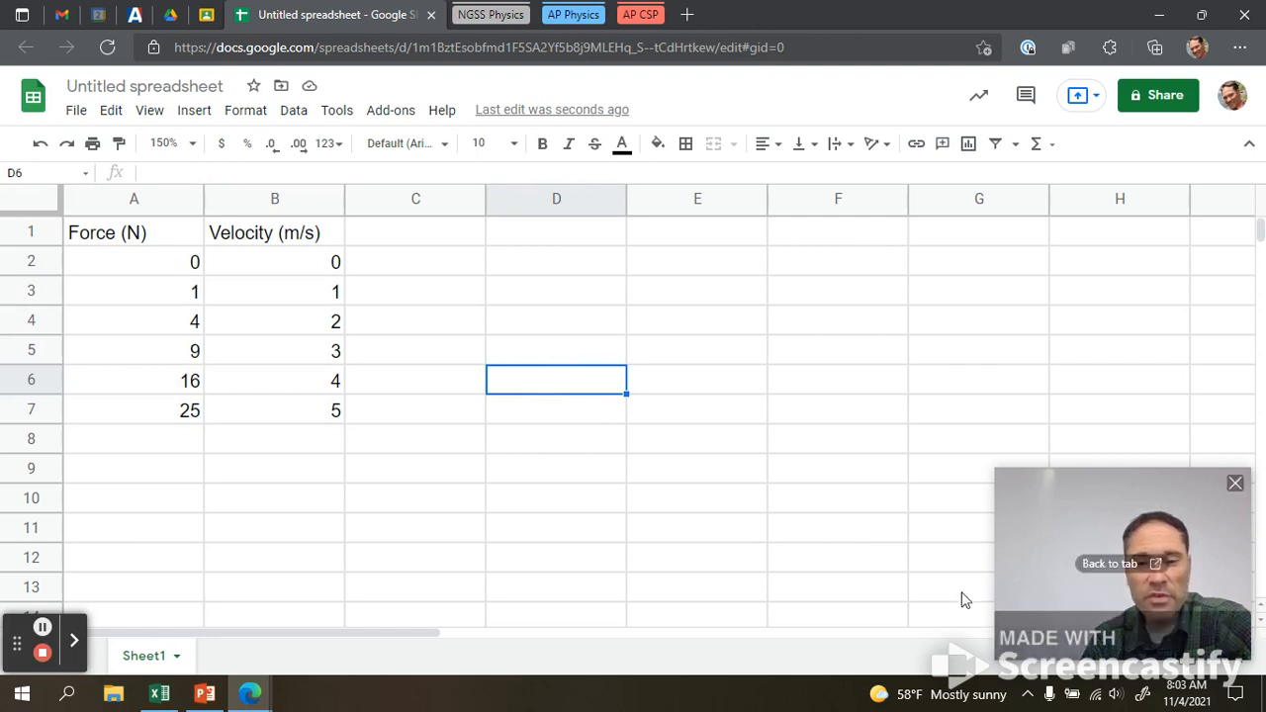
mouse_move(1092, 589)
left_click_drag(1039, 582, 141, 593)
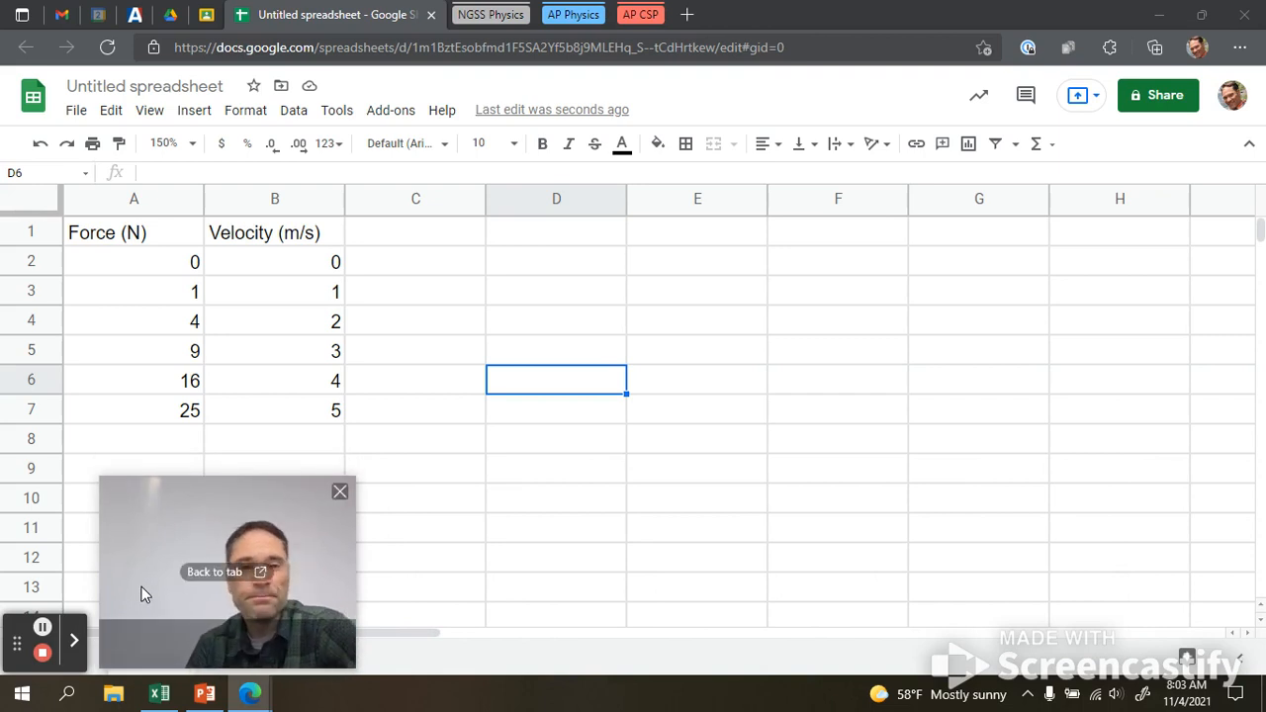
Insert a chart, shrink it to about three columns wide, and place it beside the force and velocity data table
left_click(195, 111)
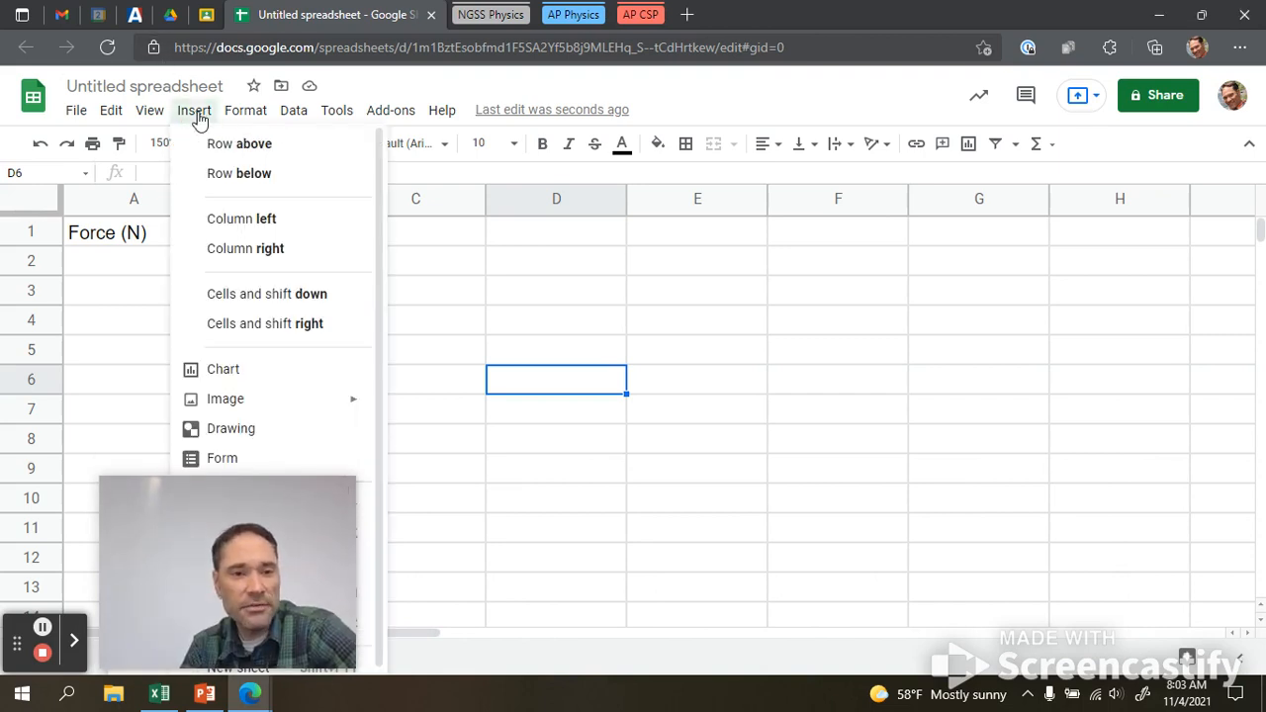
left_click(253, 372)
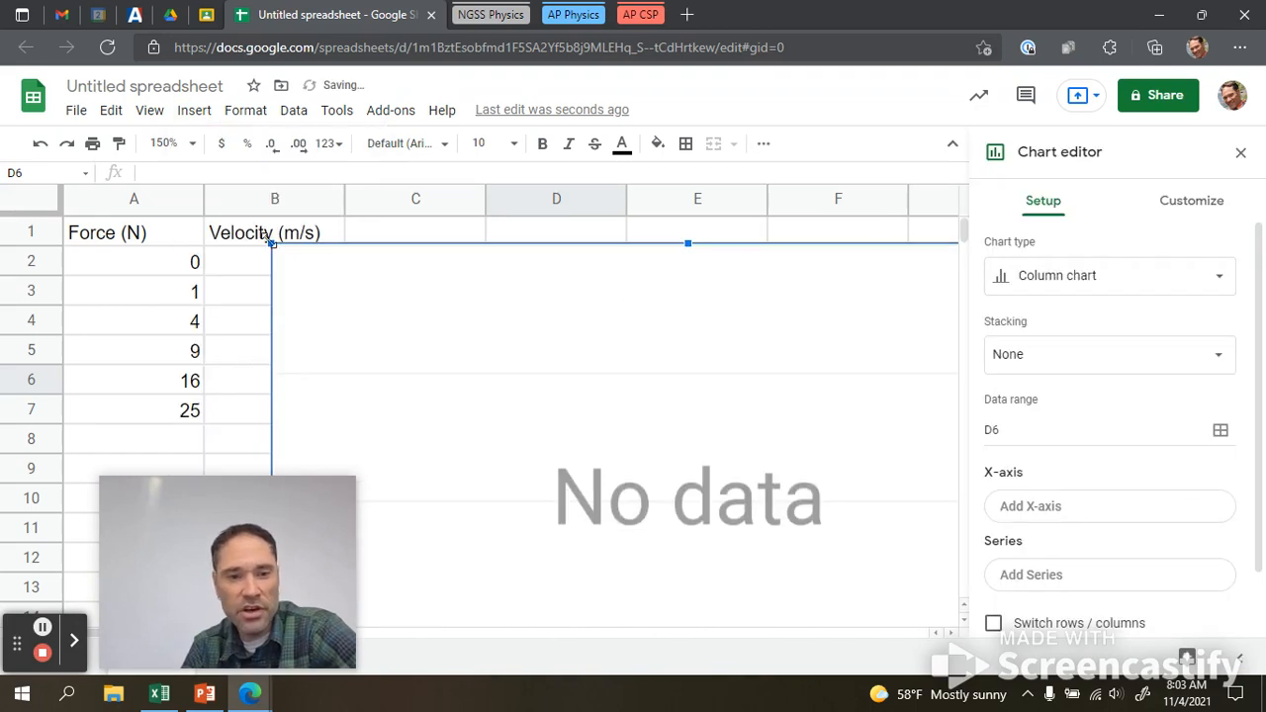
left_click_drag(271, 241, 616, 457)
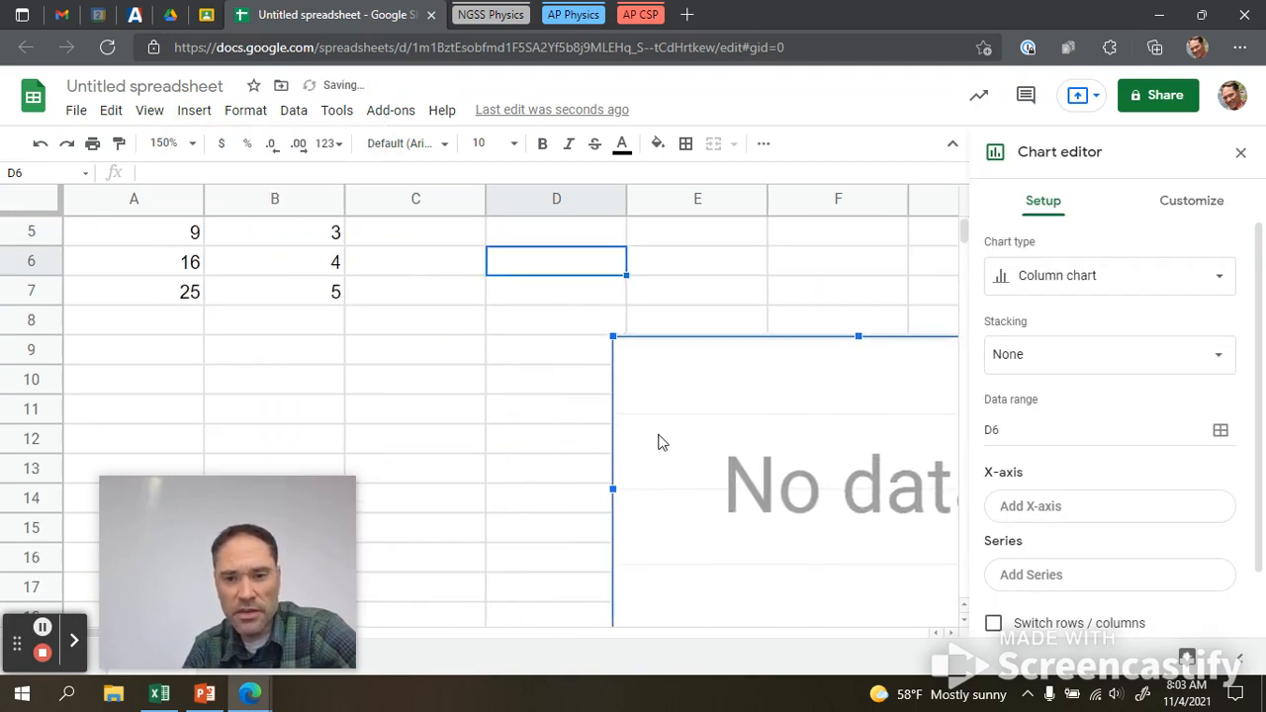
left_click_drag(745, 396, 543, 302)
scroll(542, 306, "up", 2)
left_click_drag(417, 366, 530, 418)
left_click_drag(638, 459, 505, 296)
scroll(506, 297, "up", 1)
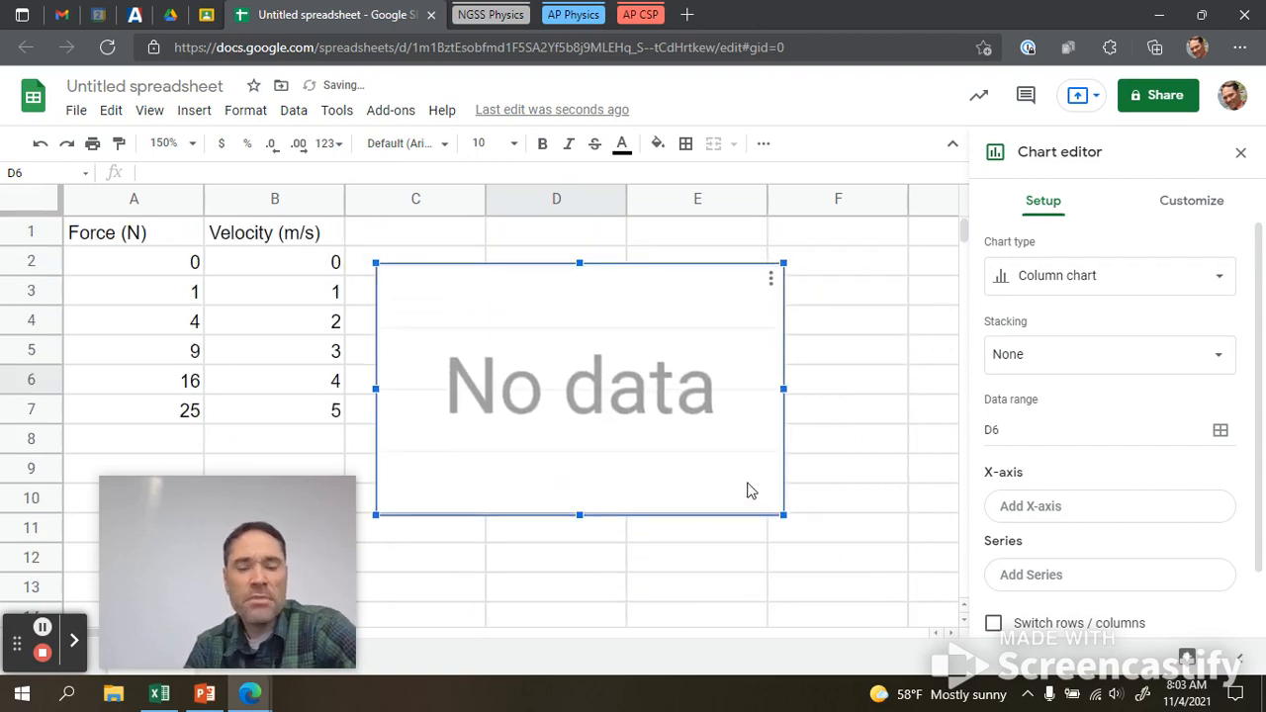
left_click_drag(516, 289, 537, 271)
scroll(1041, 586, "down", 1)
scroll(1041, 585, "up", 1)
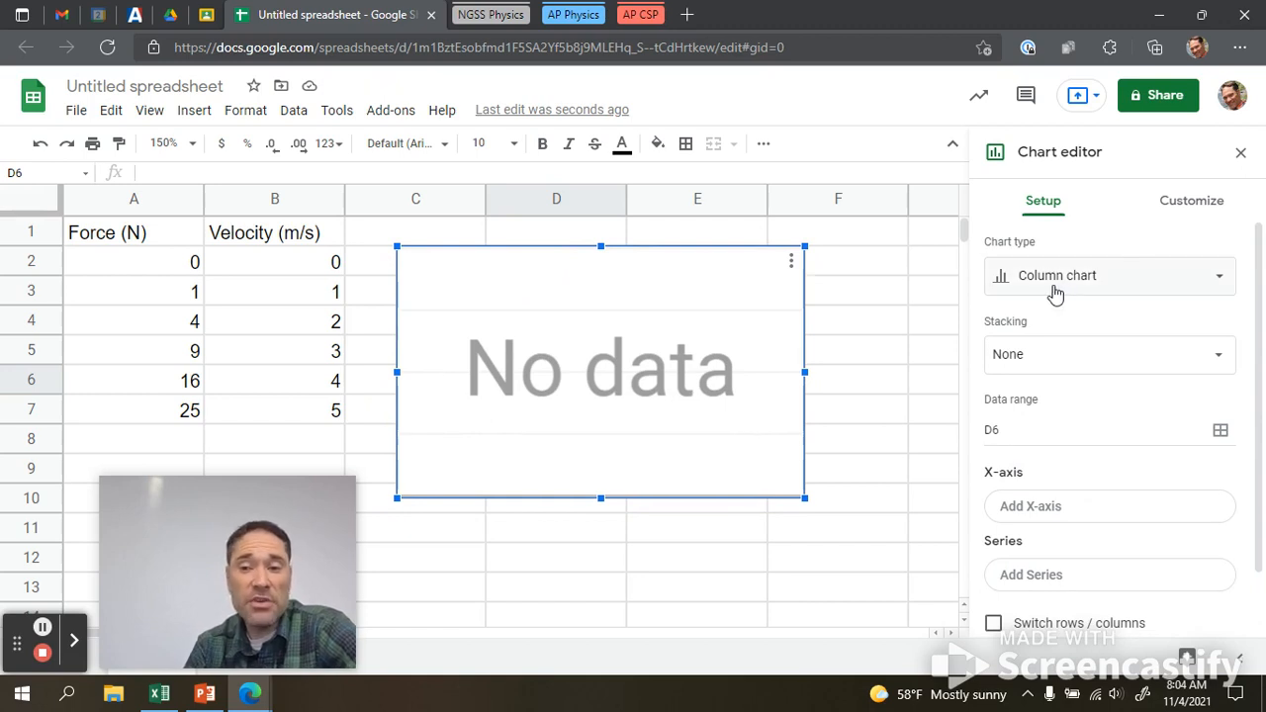
Change the chart type to Scatter chart
left_click(1058, 287)
scroll(1093, 450, "down", 2)
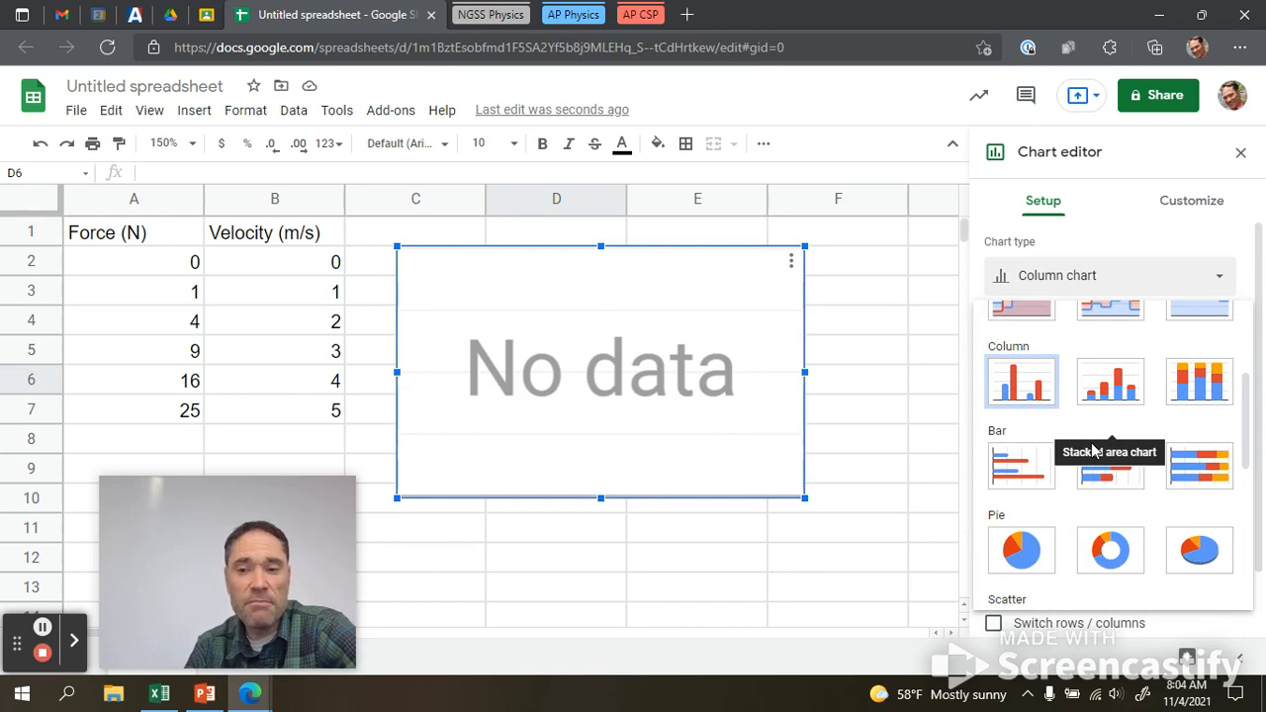
left_click_drag(1246, 425, 1254, 524)
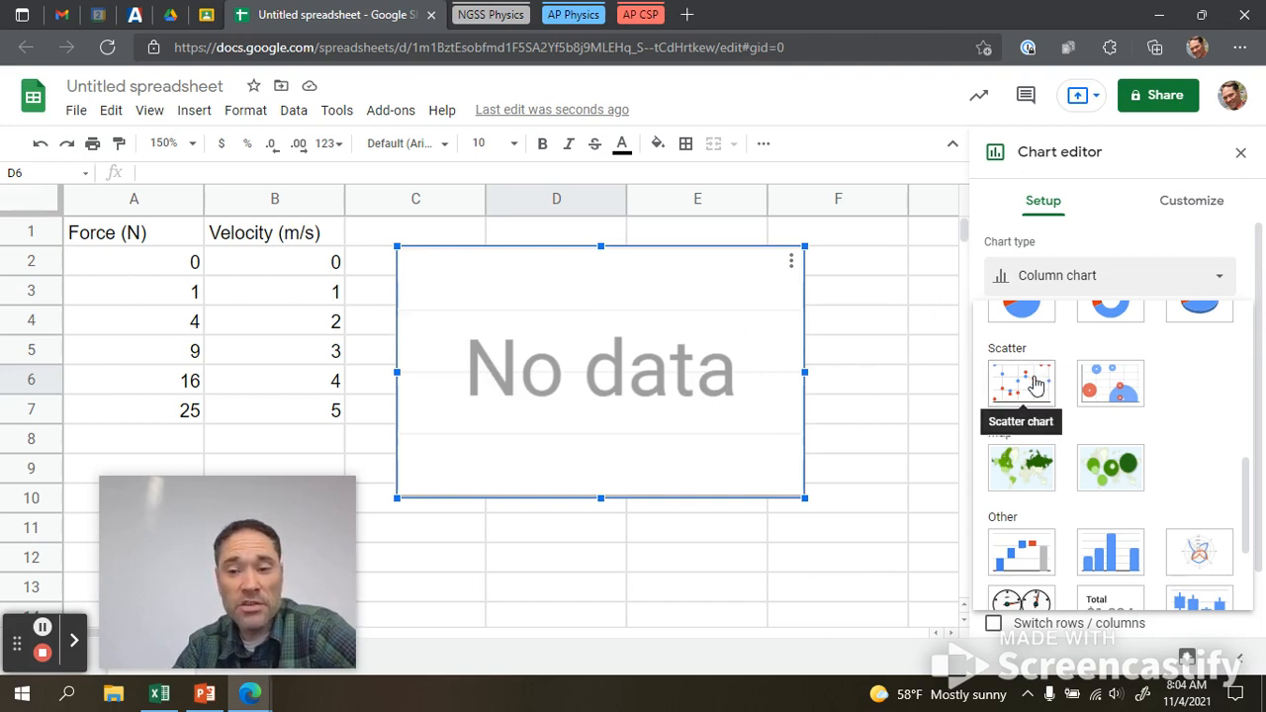
left_click(1034, 384)
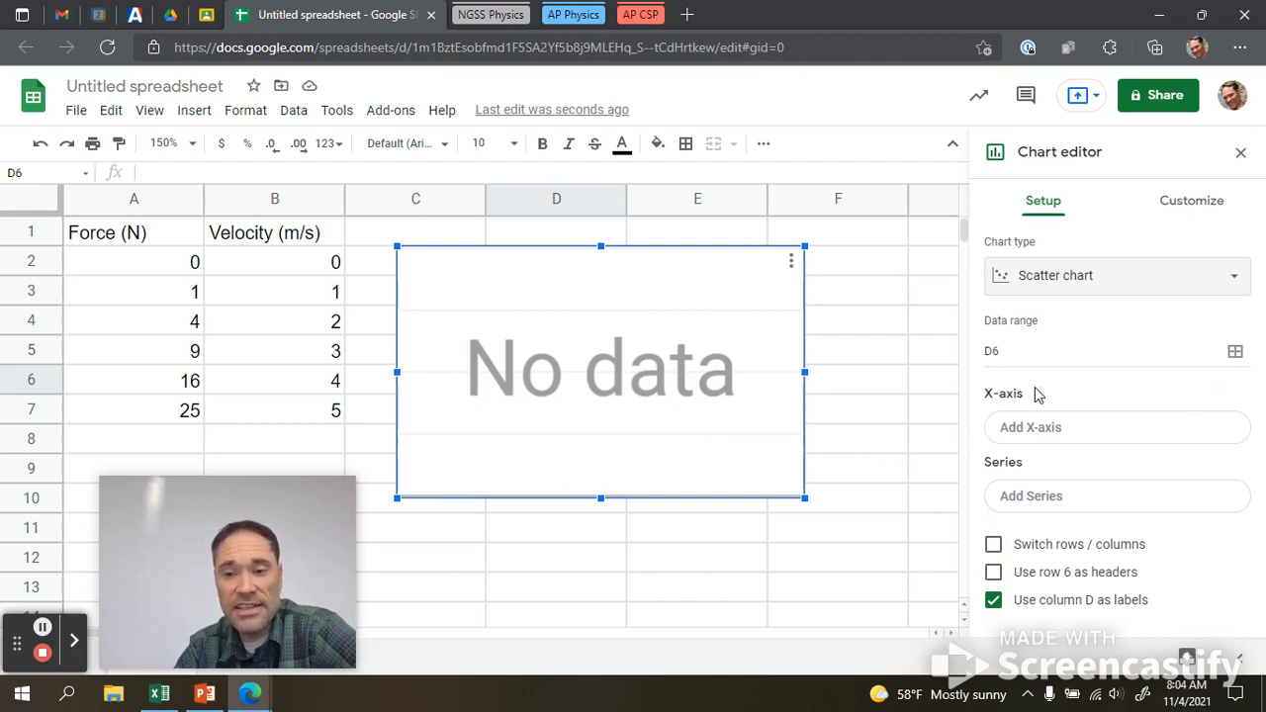
Set the chart's X-axis to the Velocity (m/s) column, using the range B1:B7
left_click(1042, 438)
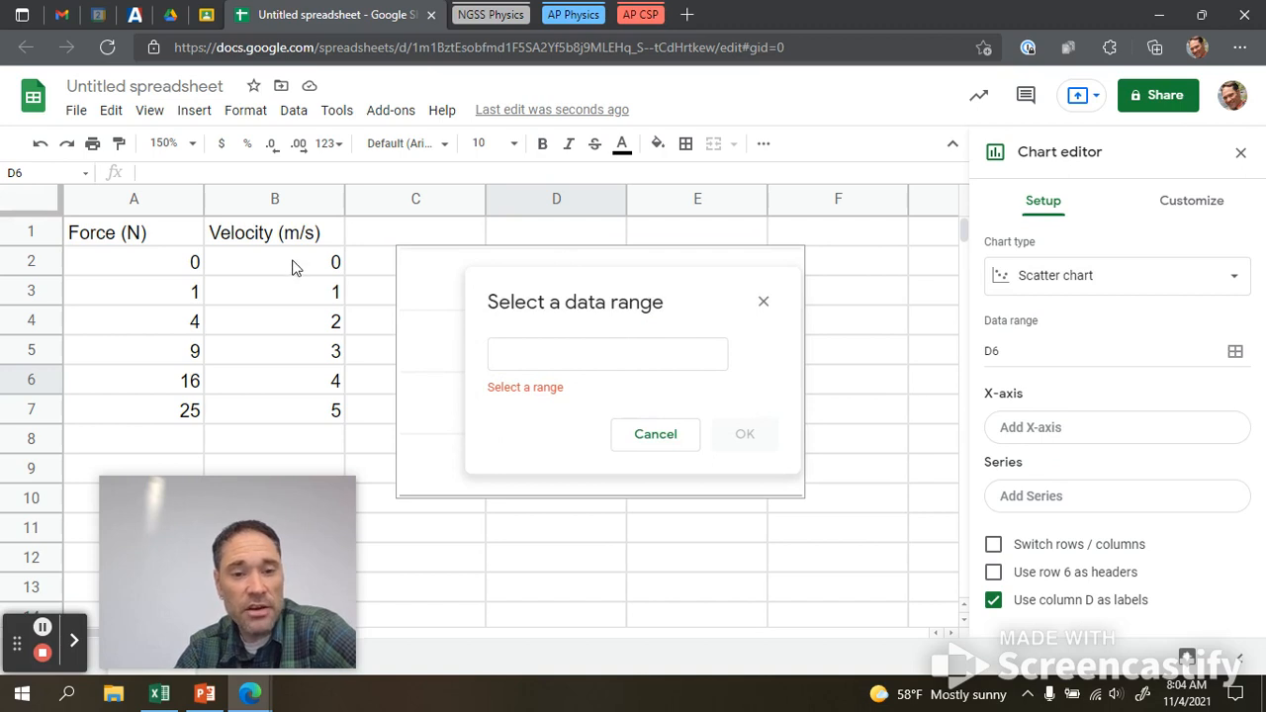
left_click_drag(292, 241, 291, 428)
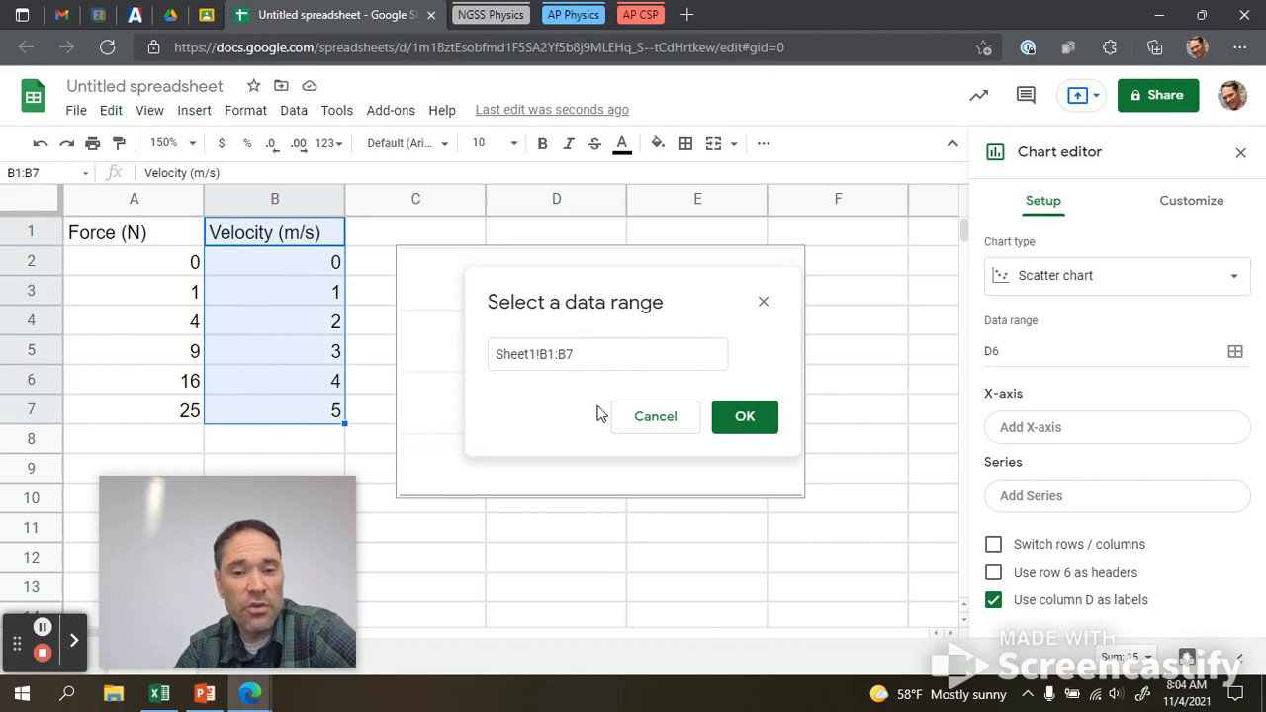
left_click(747, 419)
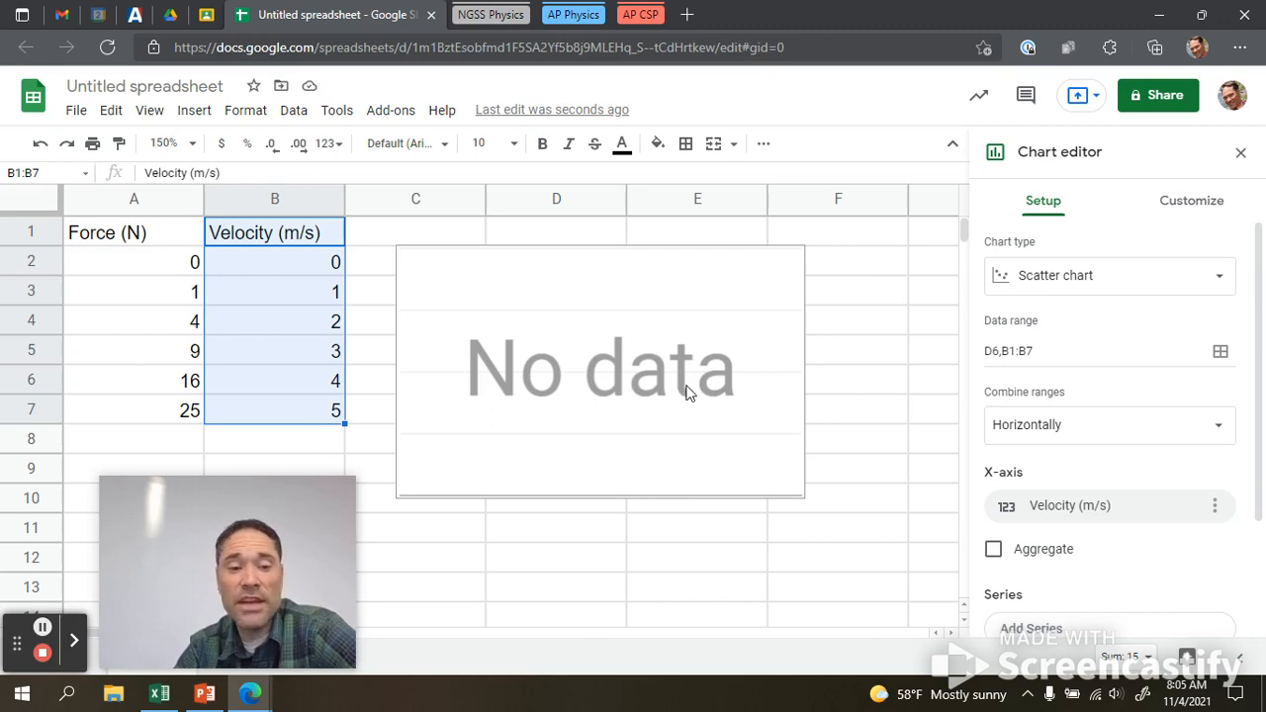
Add the Force (N) column, range A1:A7, as the chart's data series
scroll(1132, 464, "down", 2)
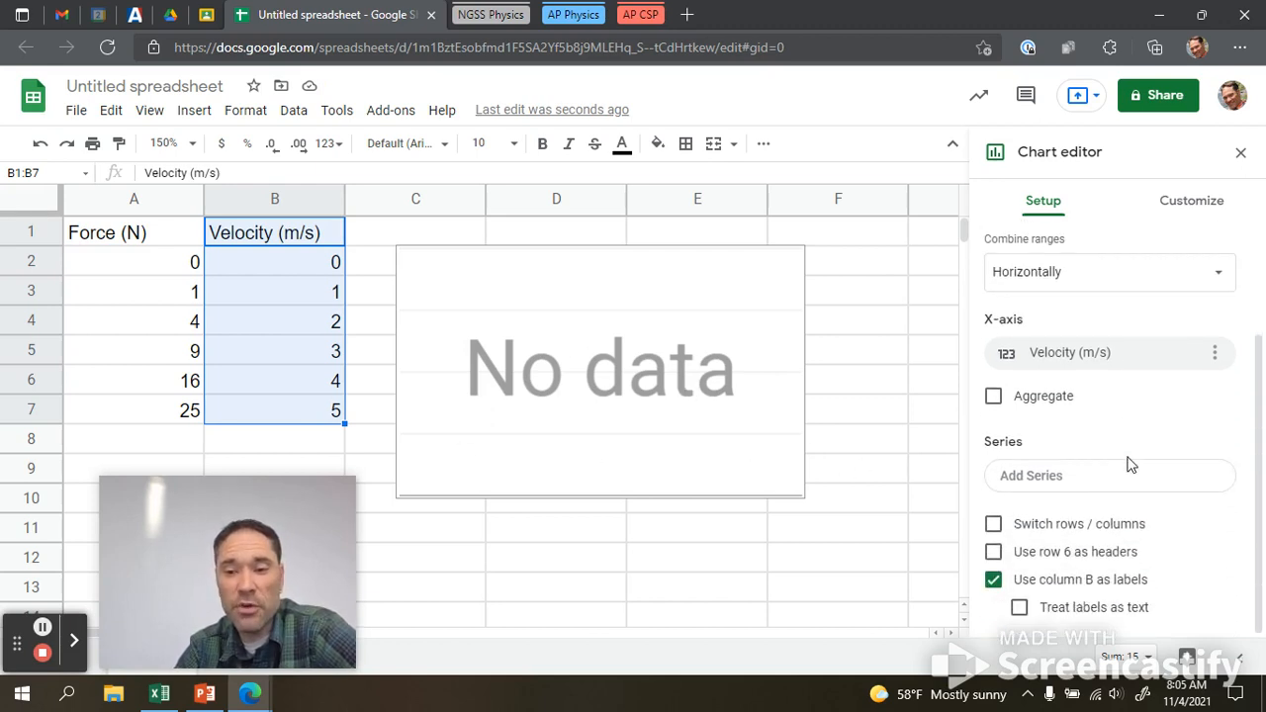
left_click(1055, 444)
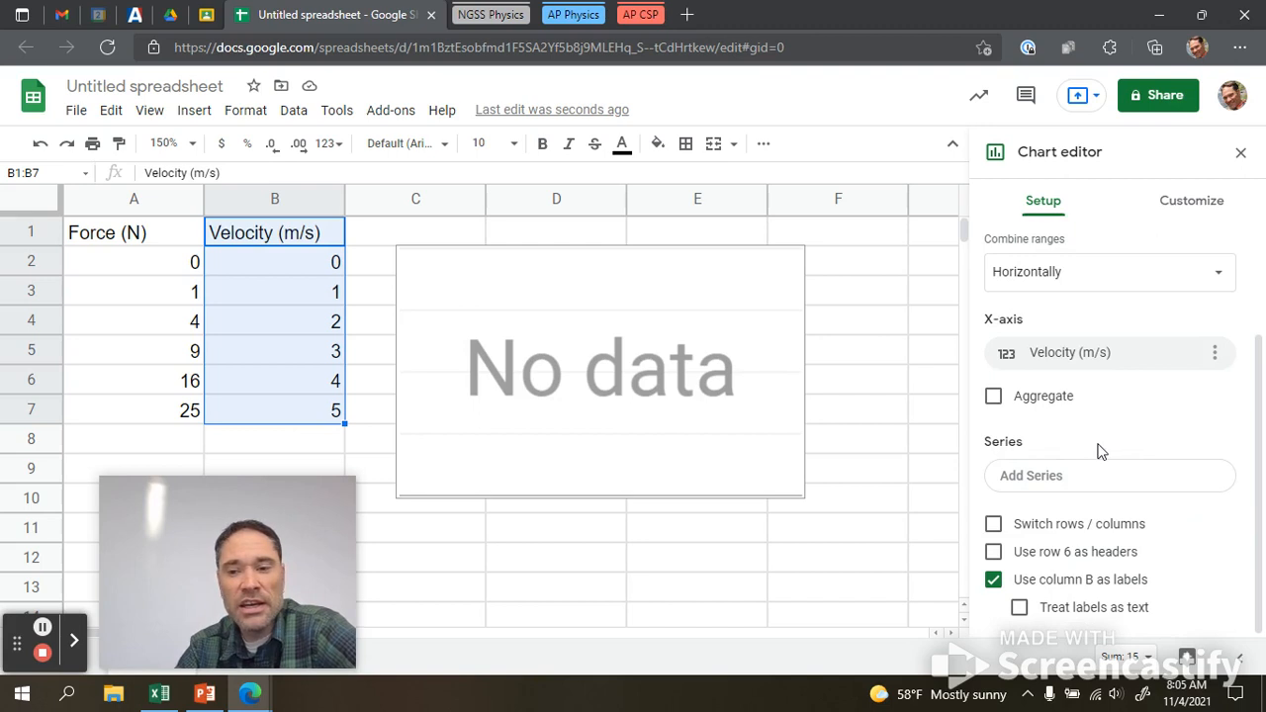
left_click(1056, 479)
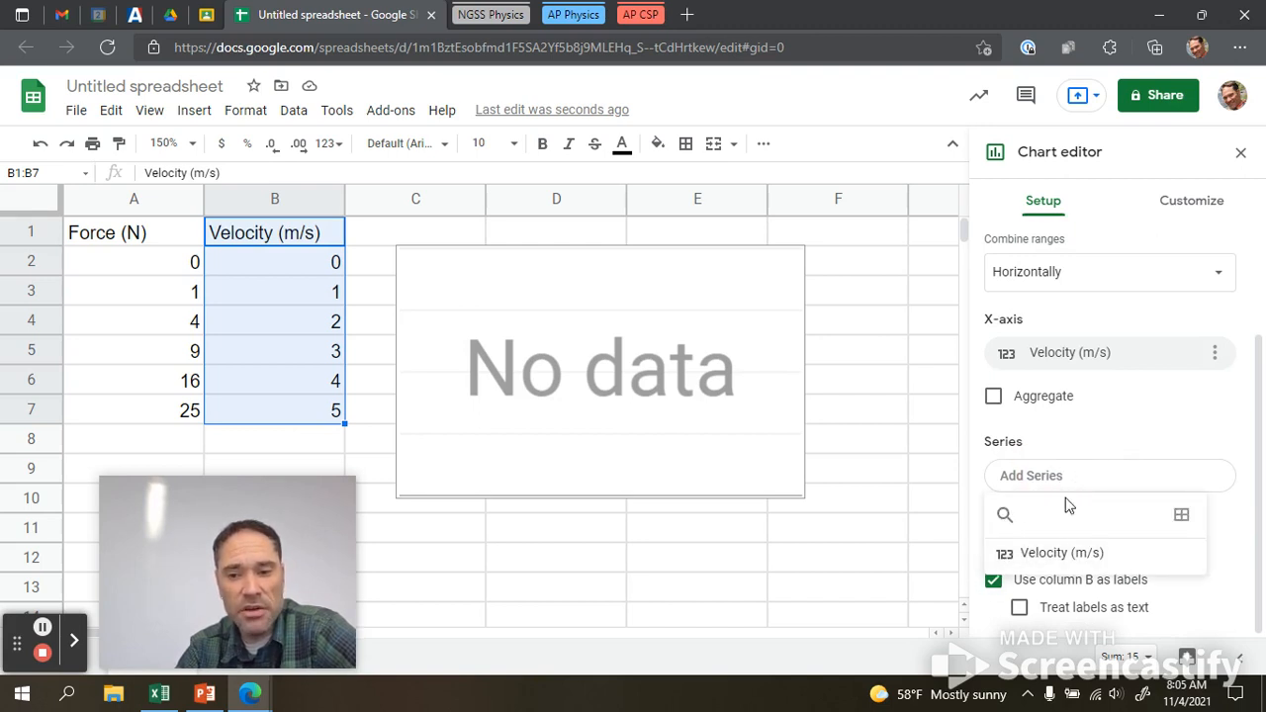
left_click(1181, 516)
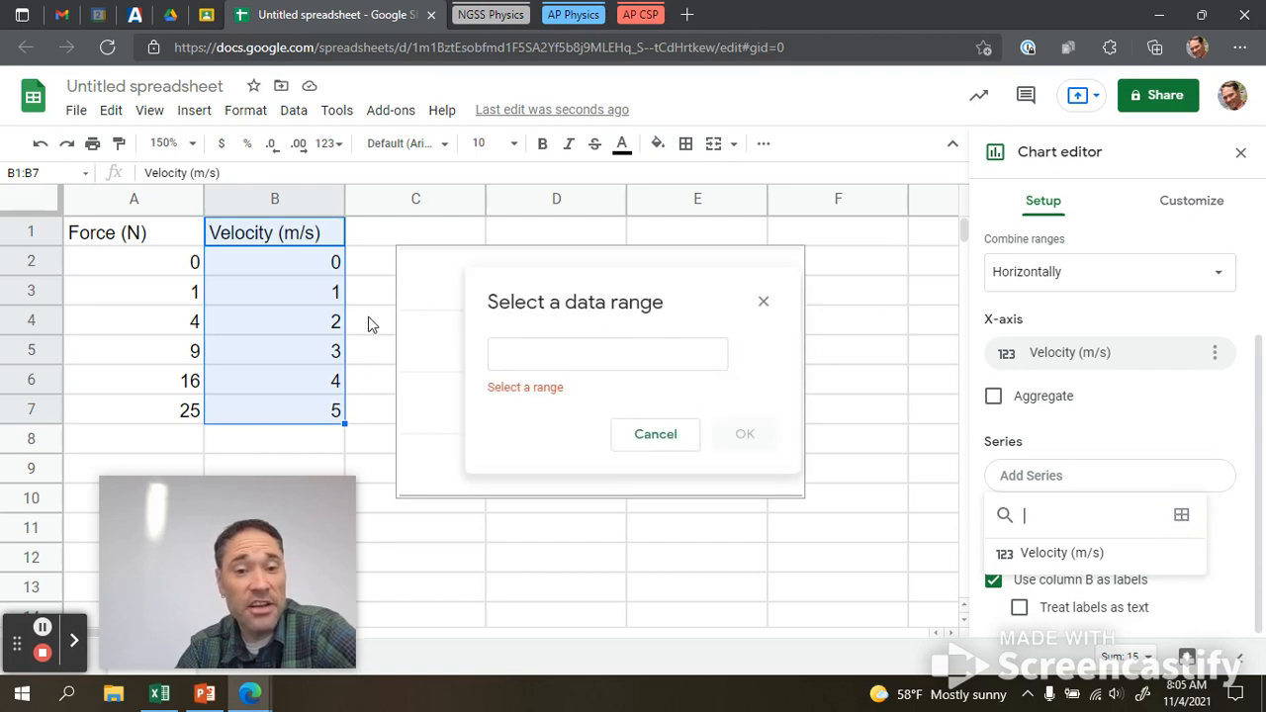
left_click(132, 240)
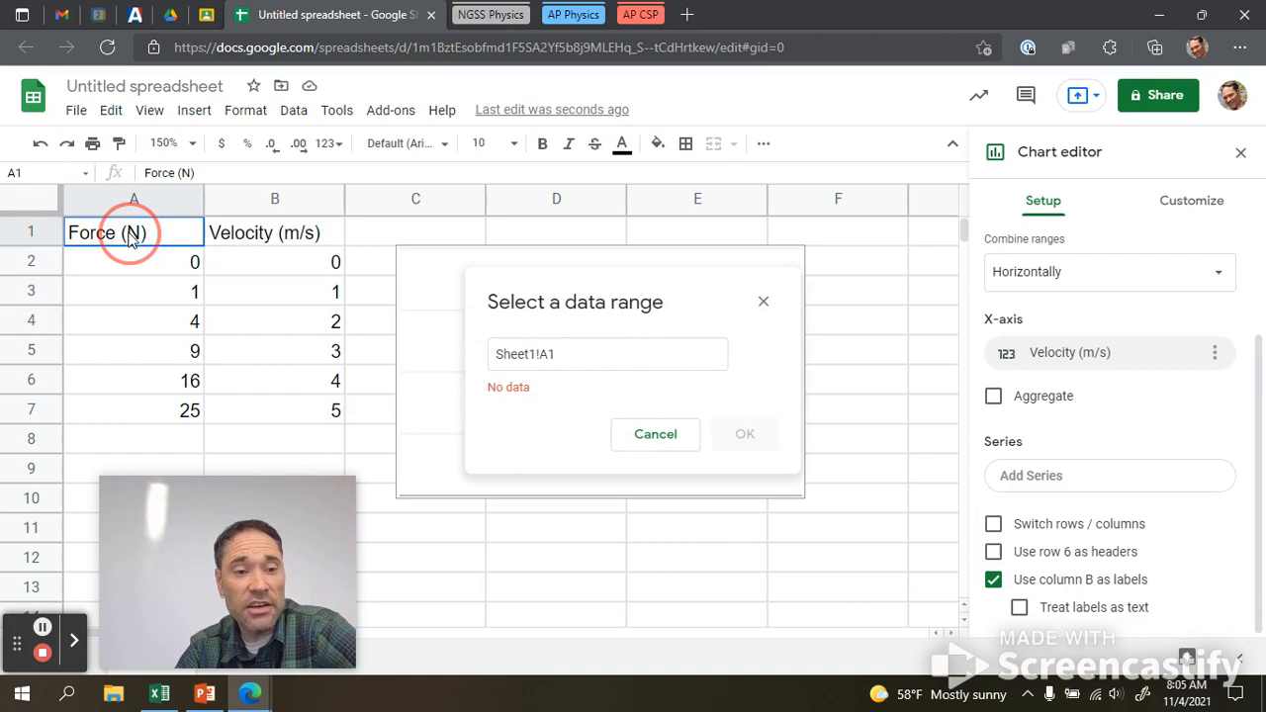
left_click_drag(132, 240, 128, 418)
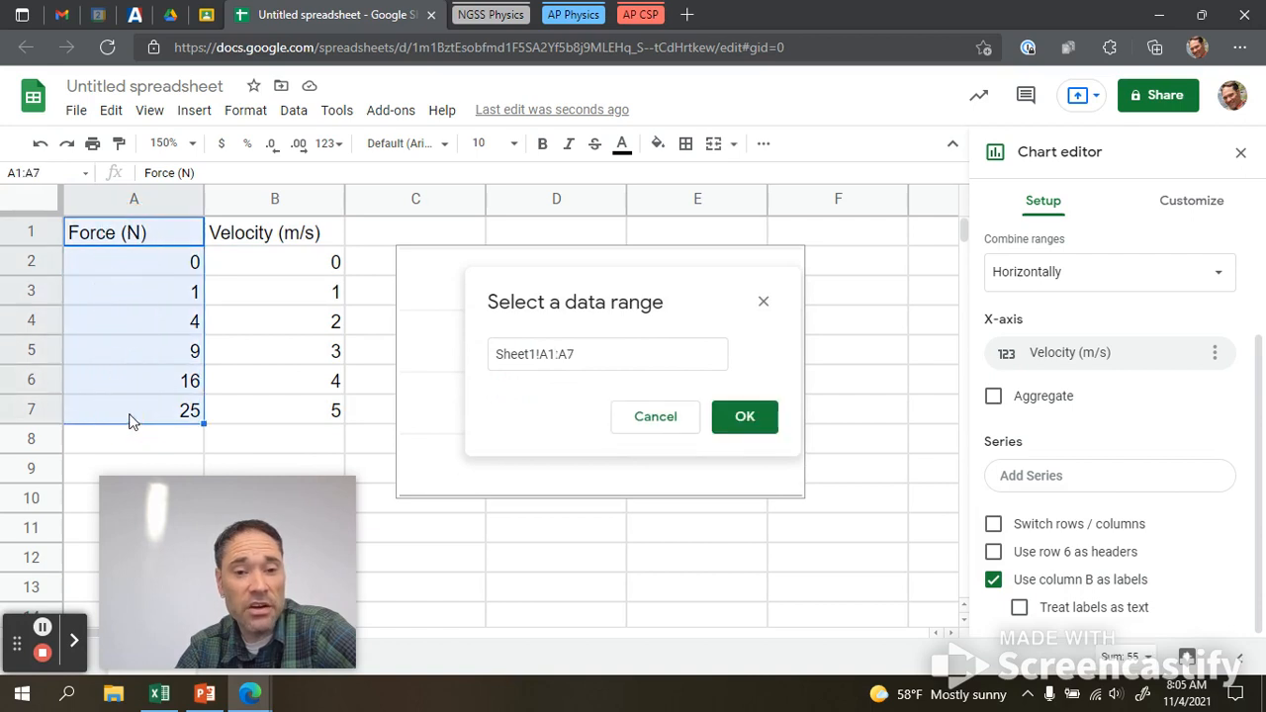
left_click(745, 417)
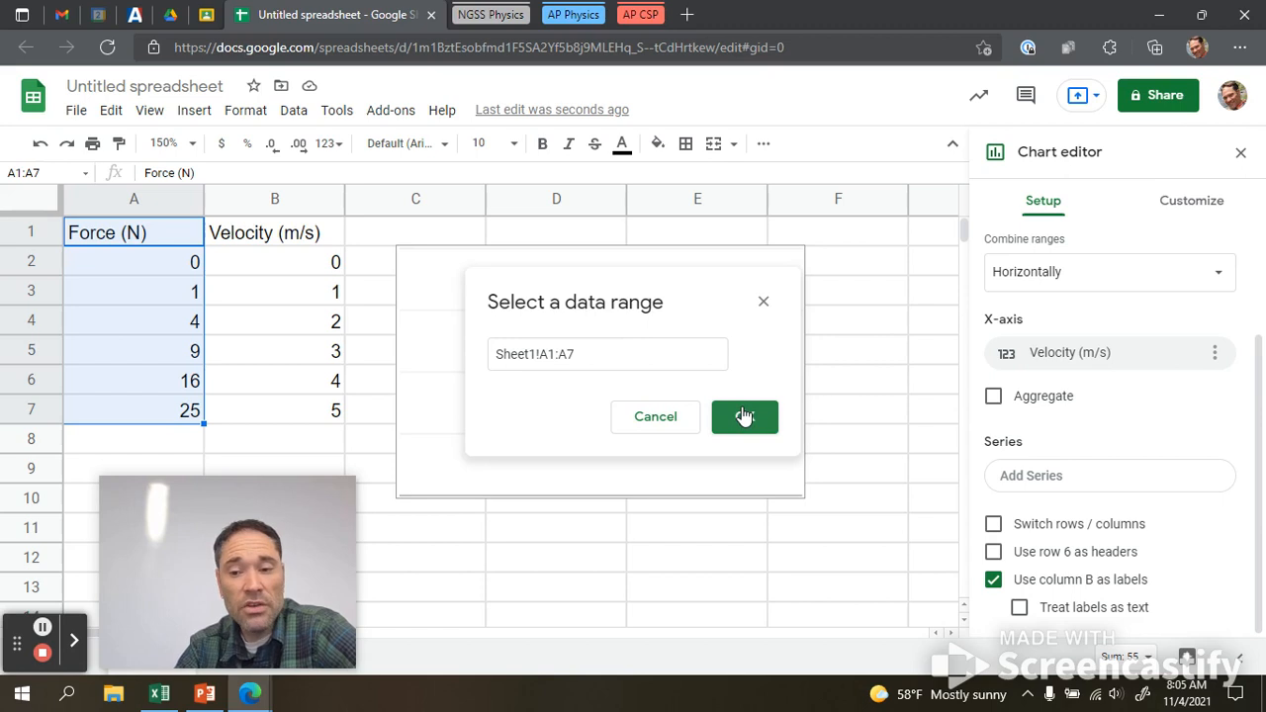
left_click(745, 416)
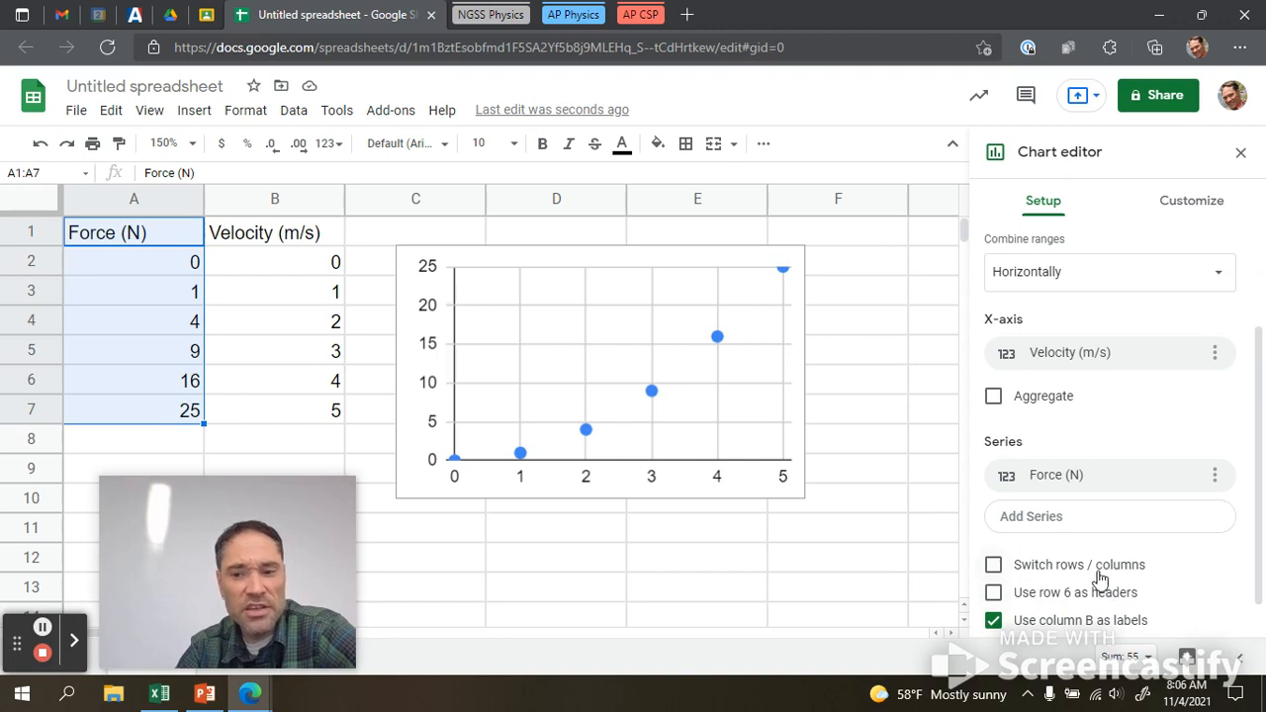
scroll(1128, 579, "down", 1)
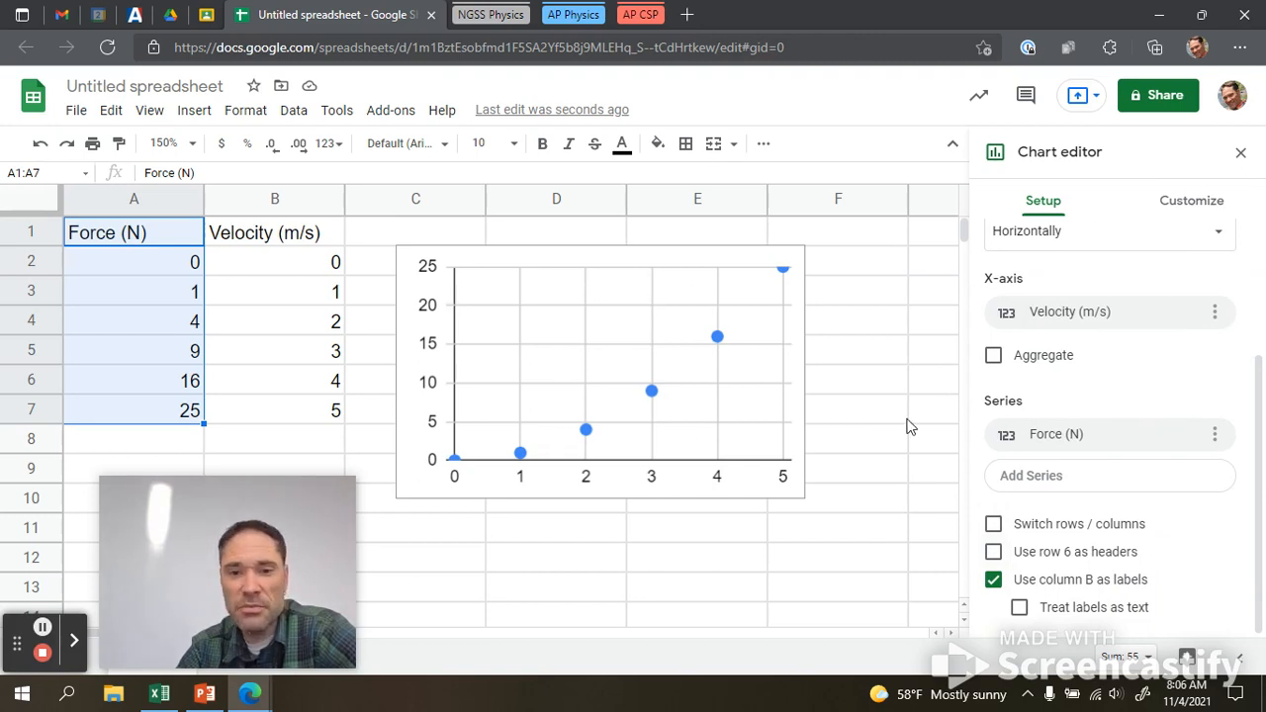
Open the chart and axis title settings and set the chart title to Force vs Velocity
left_click(1202, 214)
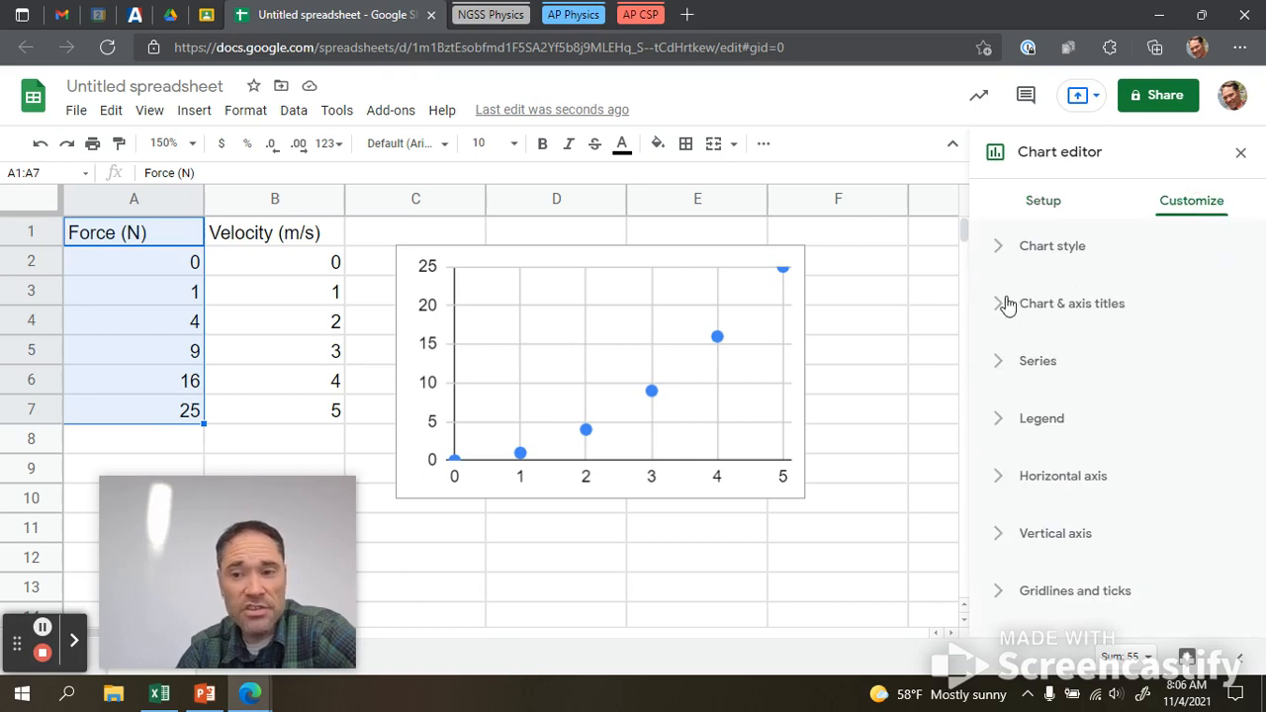
left_click(1000, 306)
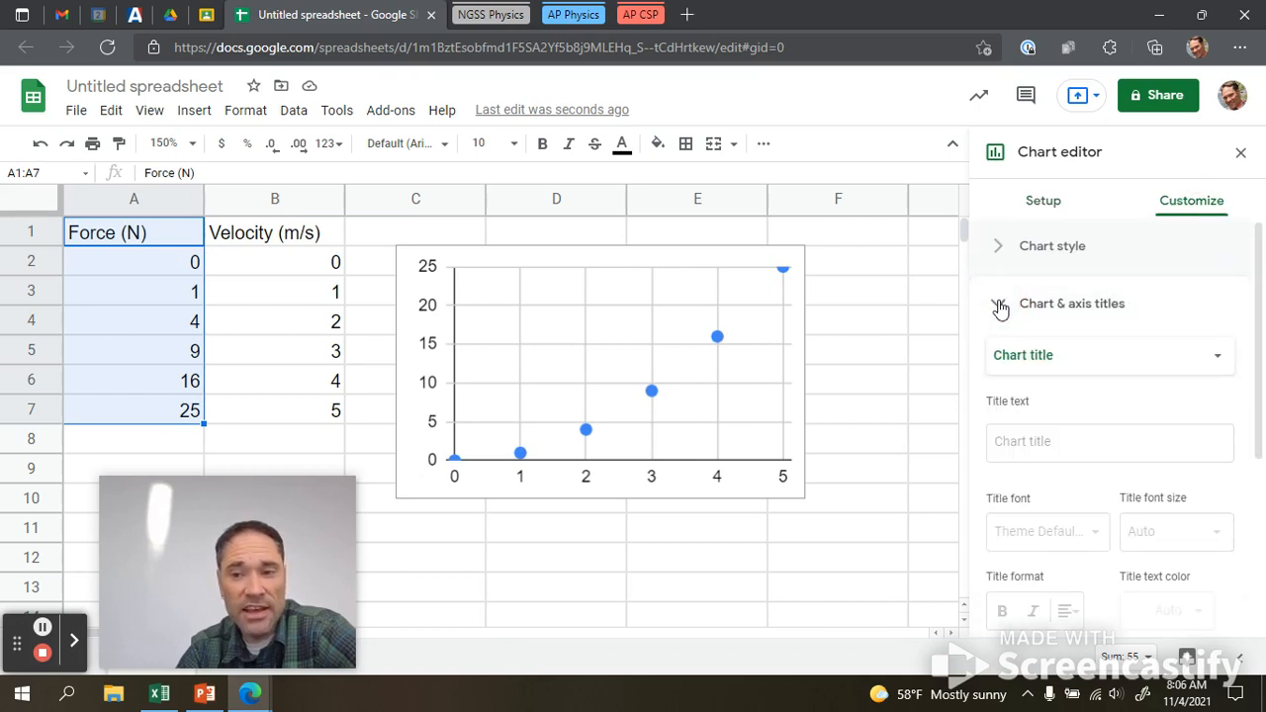
left_click(1046, 441)
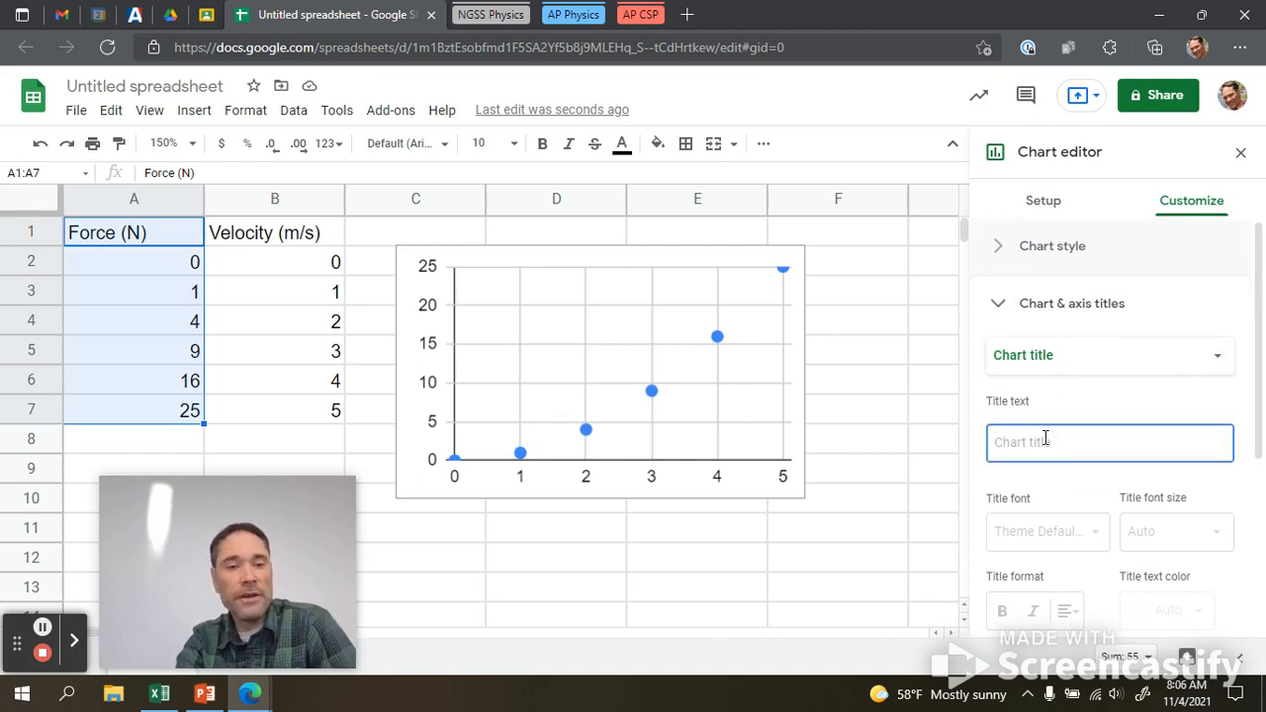
type("V")
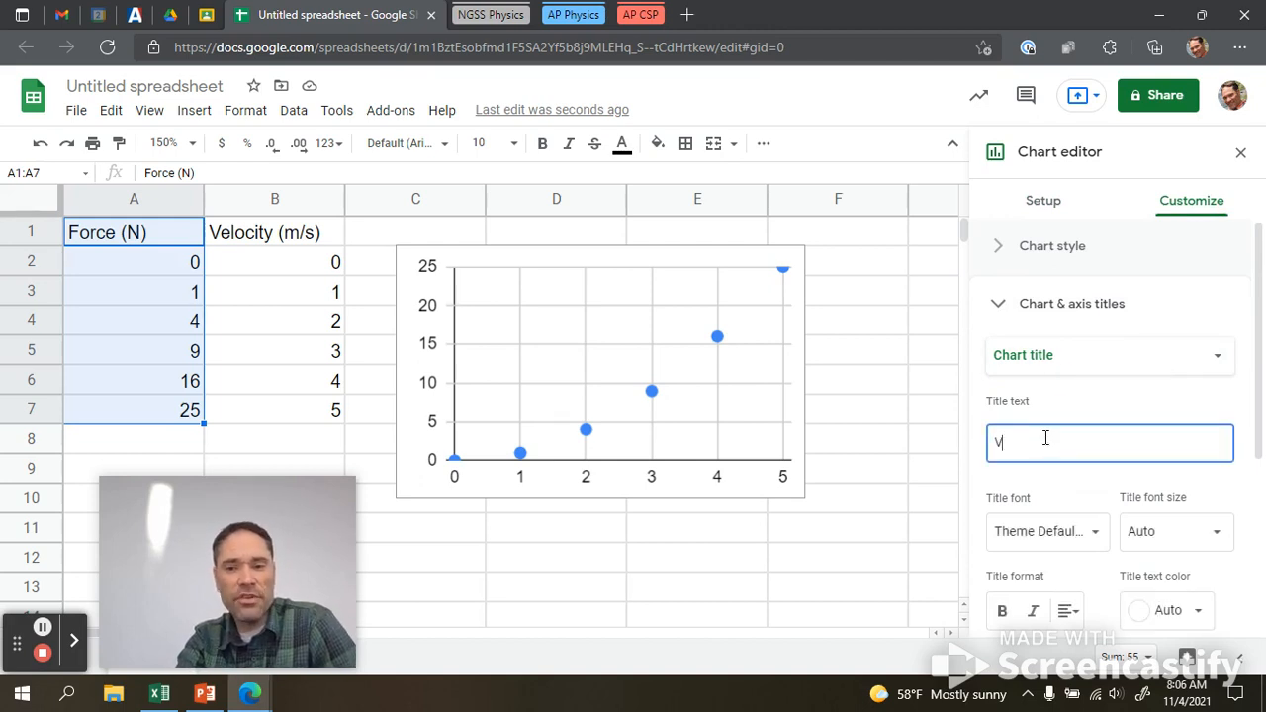
key("BackSpace")
type("Force vs Velocity")
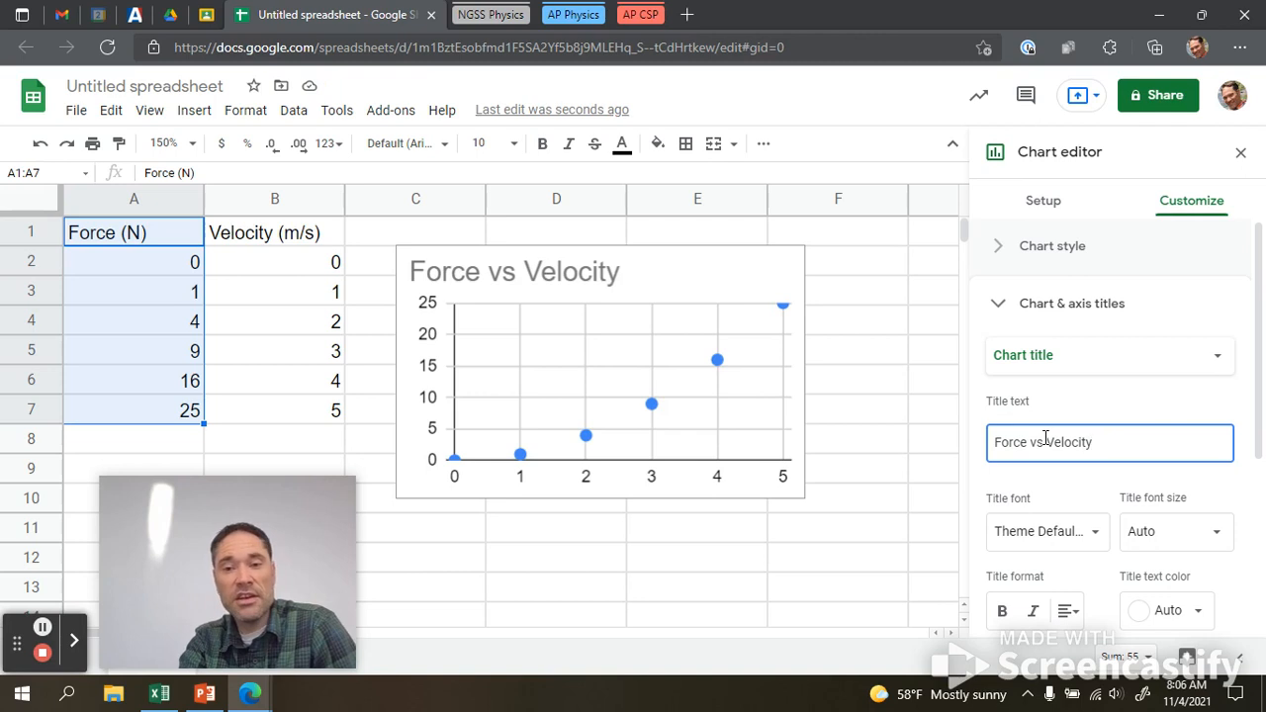
Replace the chart title with Centripetal Force vs Velocity
key("BackSpace")
key("BackSpace")
key("BackSpace")
key("BackSpace")
key("BackSpace")
key("BackSpace")
key("BackSpace")
key("BackSpace")
key("BackSpace")
key("BackSpace")
key("BackSpace")
key("BackSpace")
key("BackSpace")
key("BackSpace")
key("BackSpace")
key("BackSpace")
type("C")
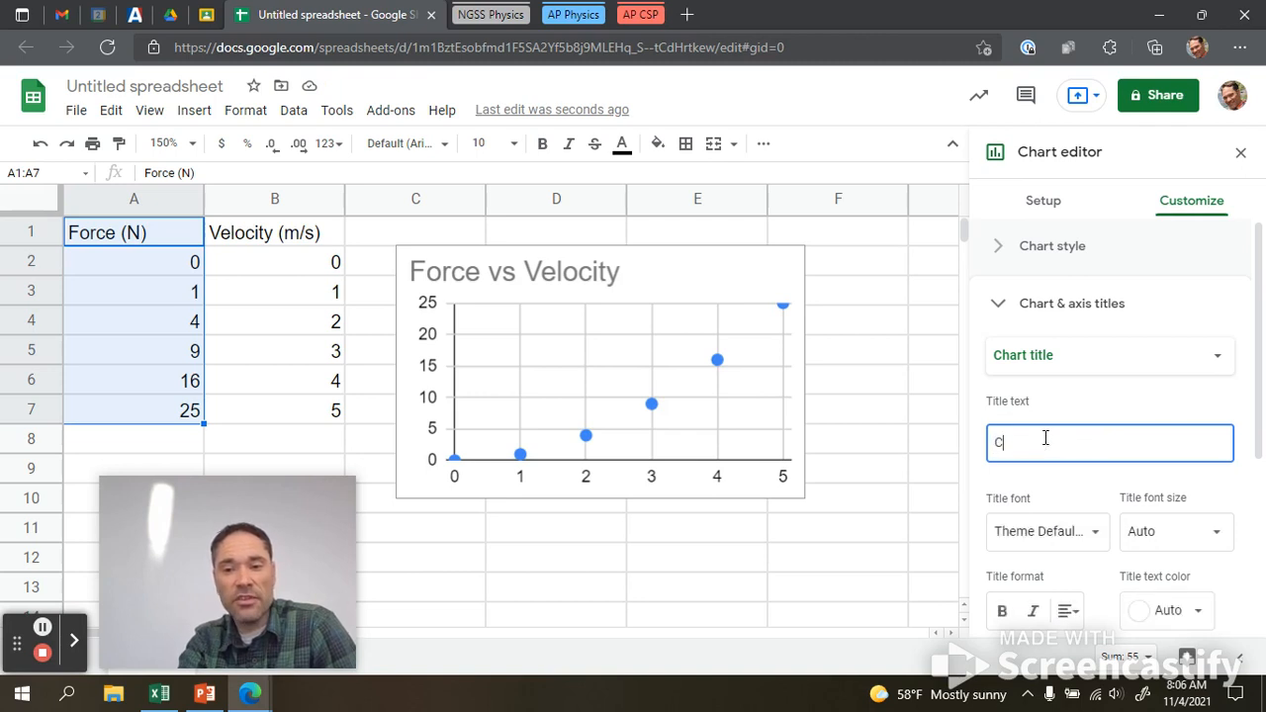
type("entrpetal For")
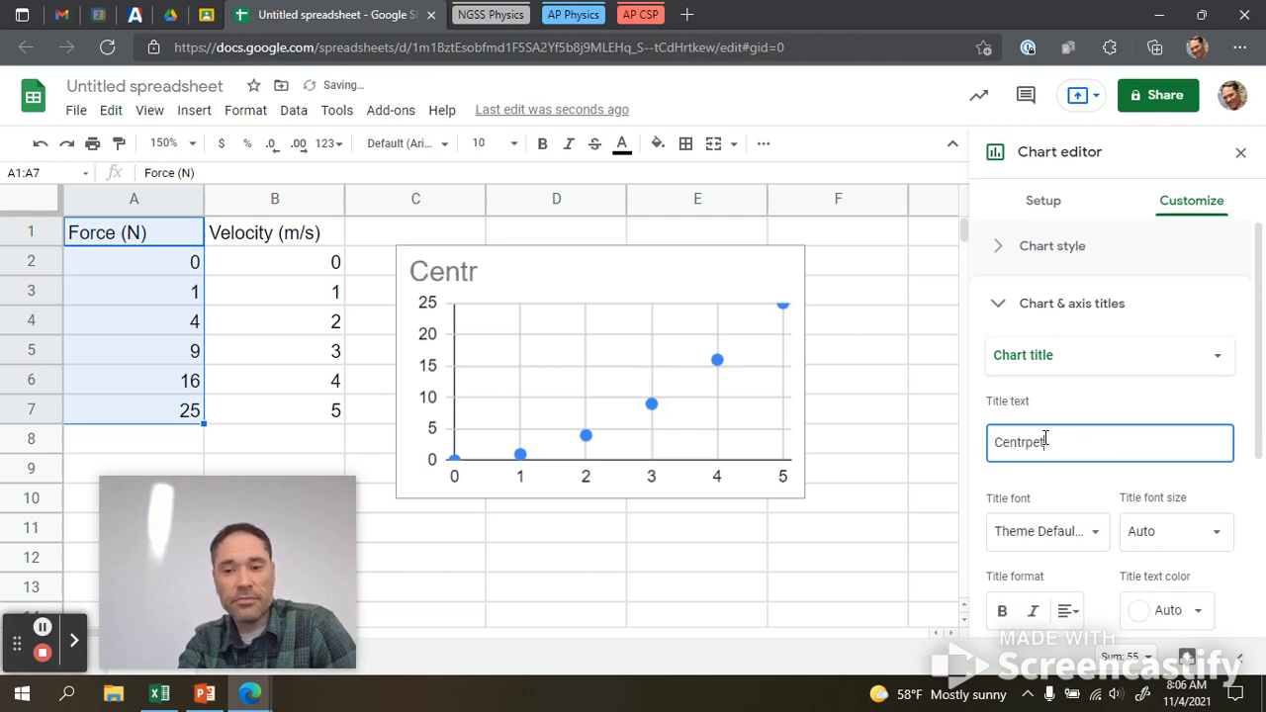
key("BackSpace")
key("BackSpace")
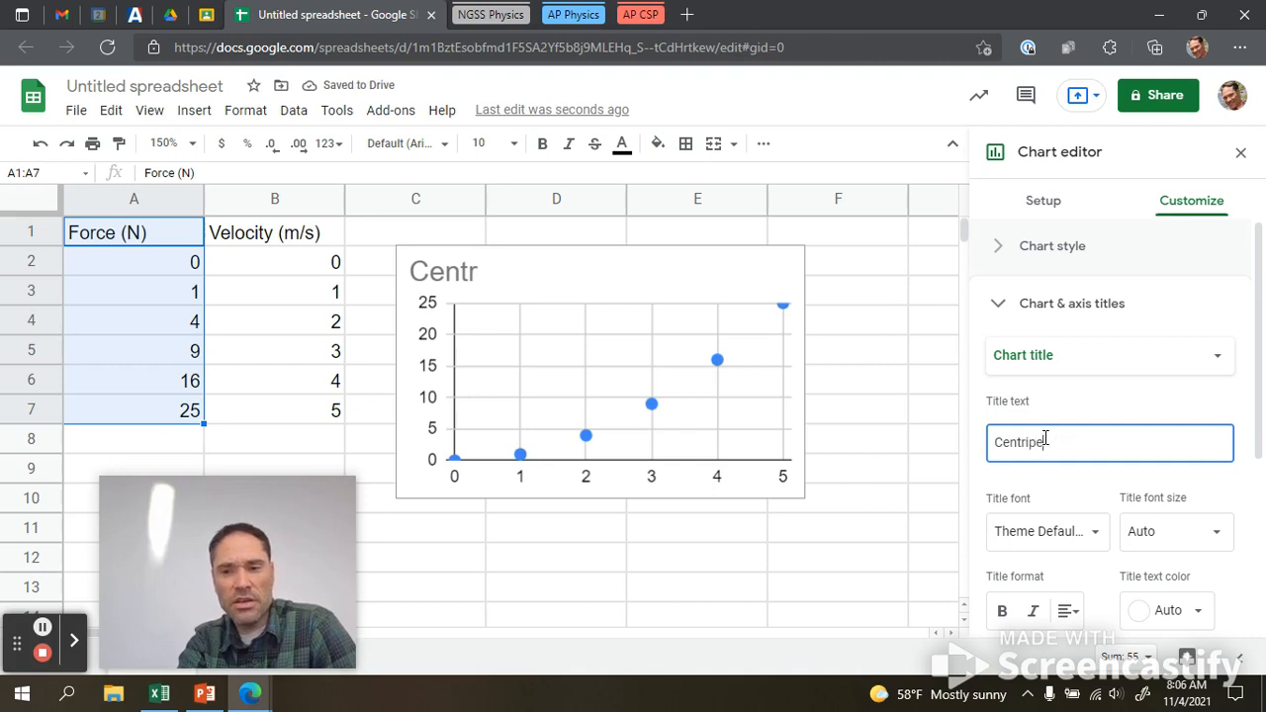
type("Forc")
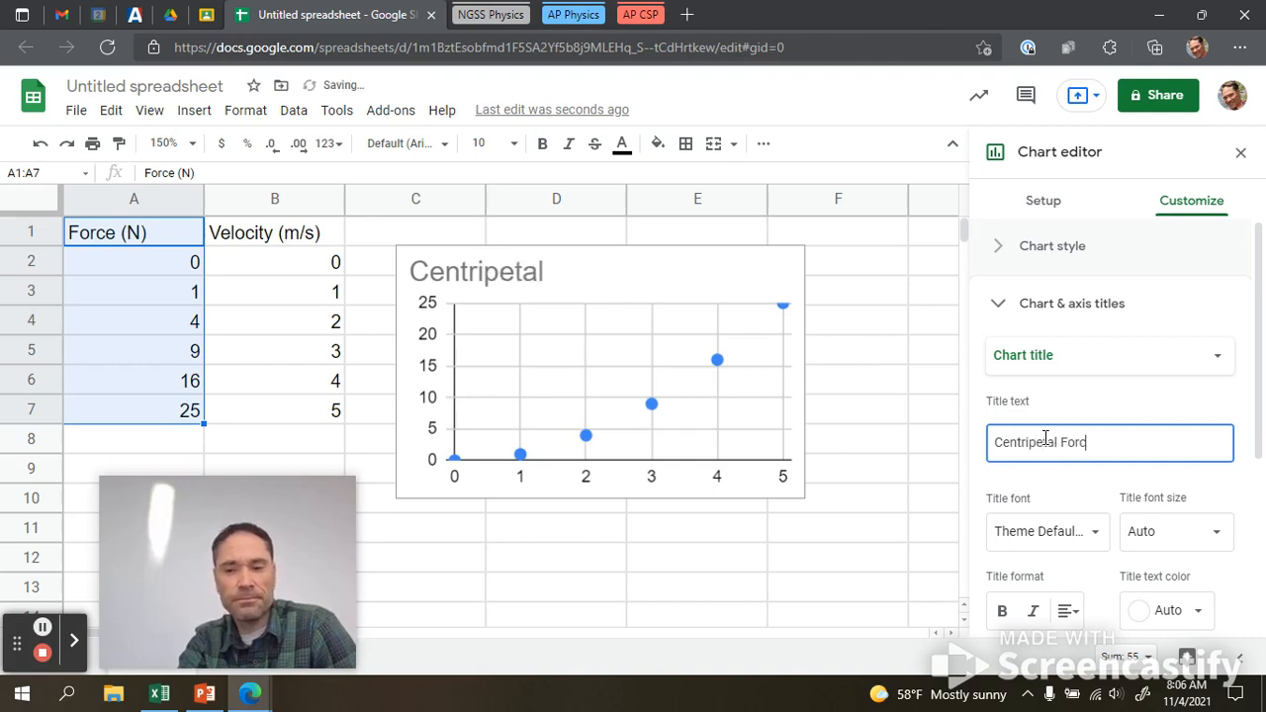
type("e vs Velocity")
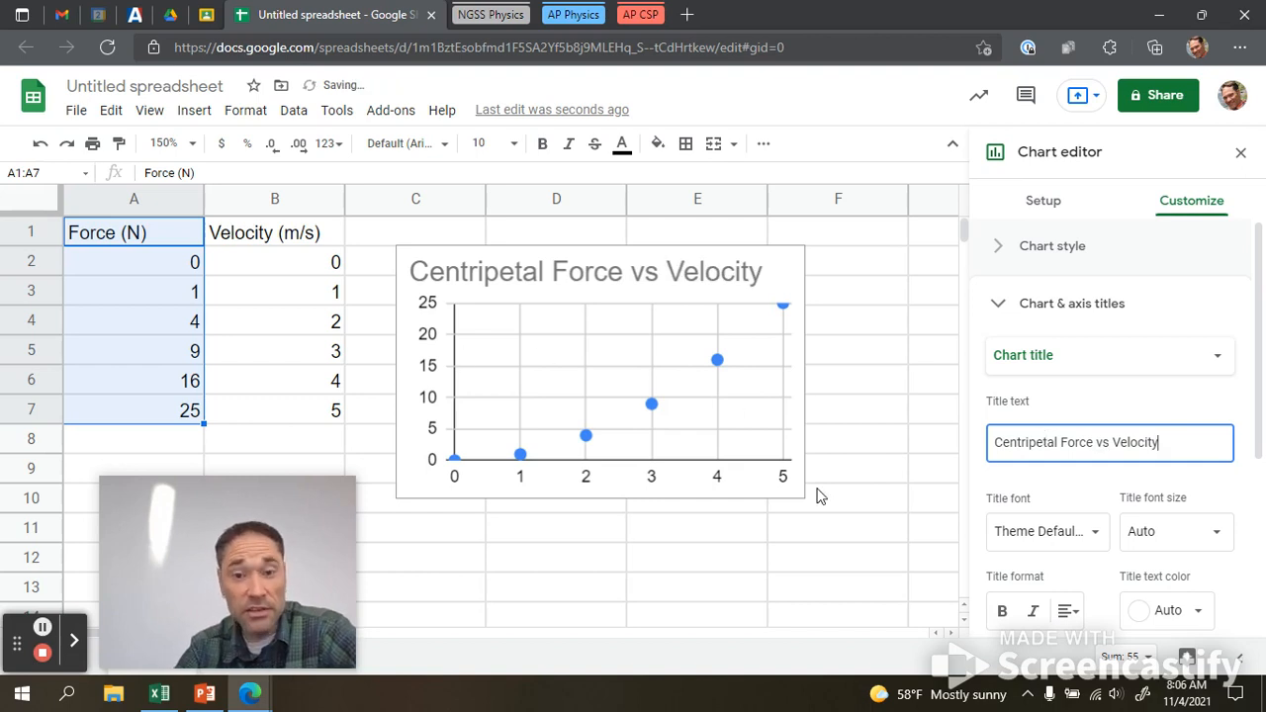
Set the chart's horizontal axis title to Velocity (m/s)
left_click(1074, 358)
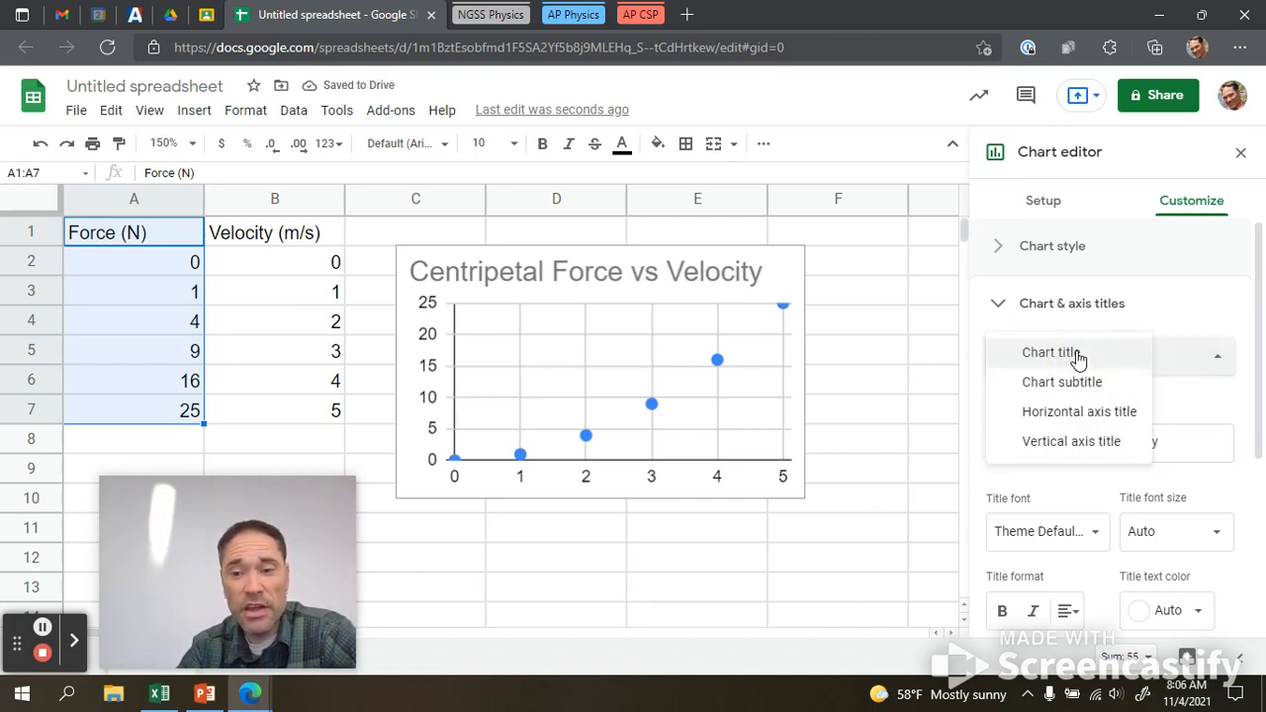
left_click(1095, 413)
left_click(1031, 439)
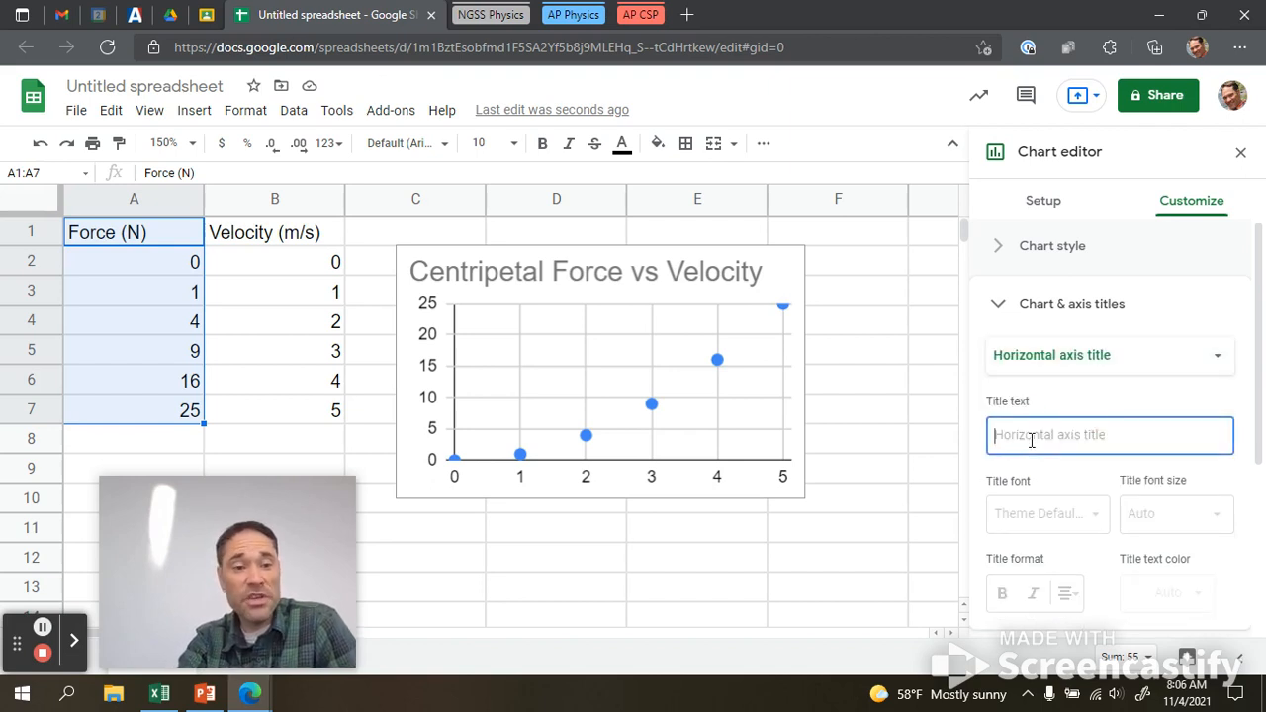
type("Vel")
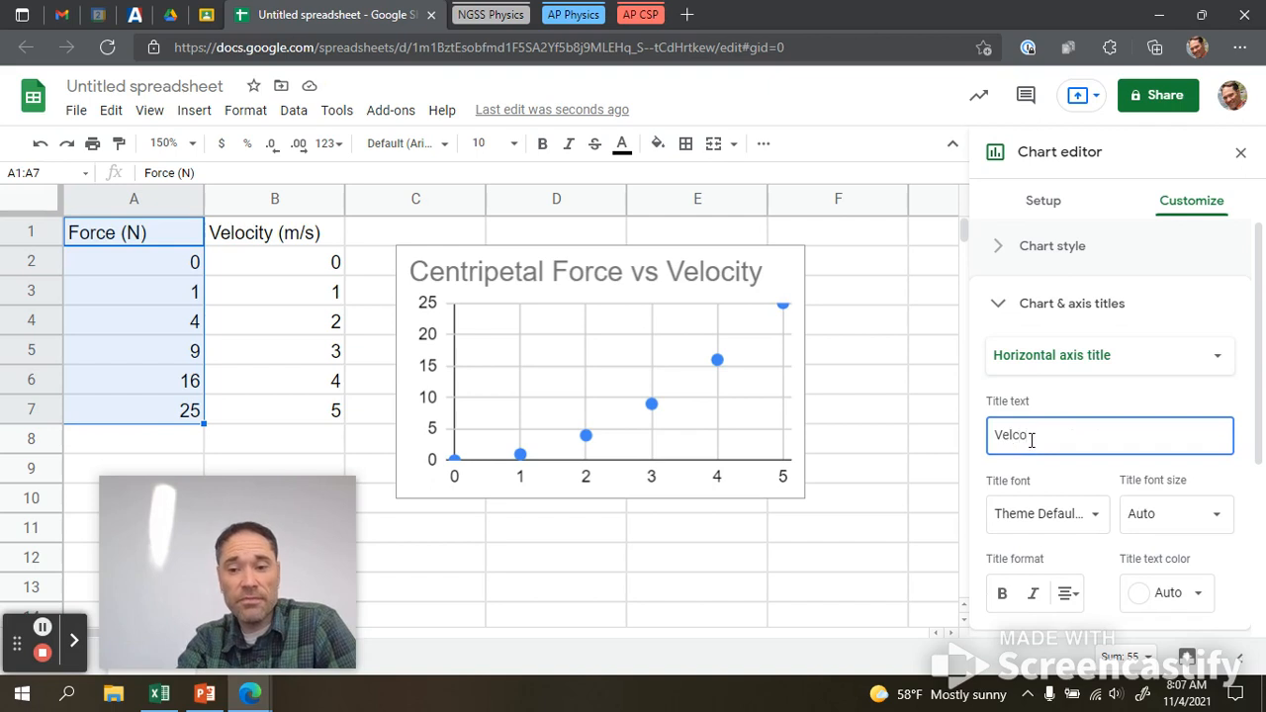
type("ocity (m/s")
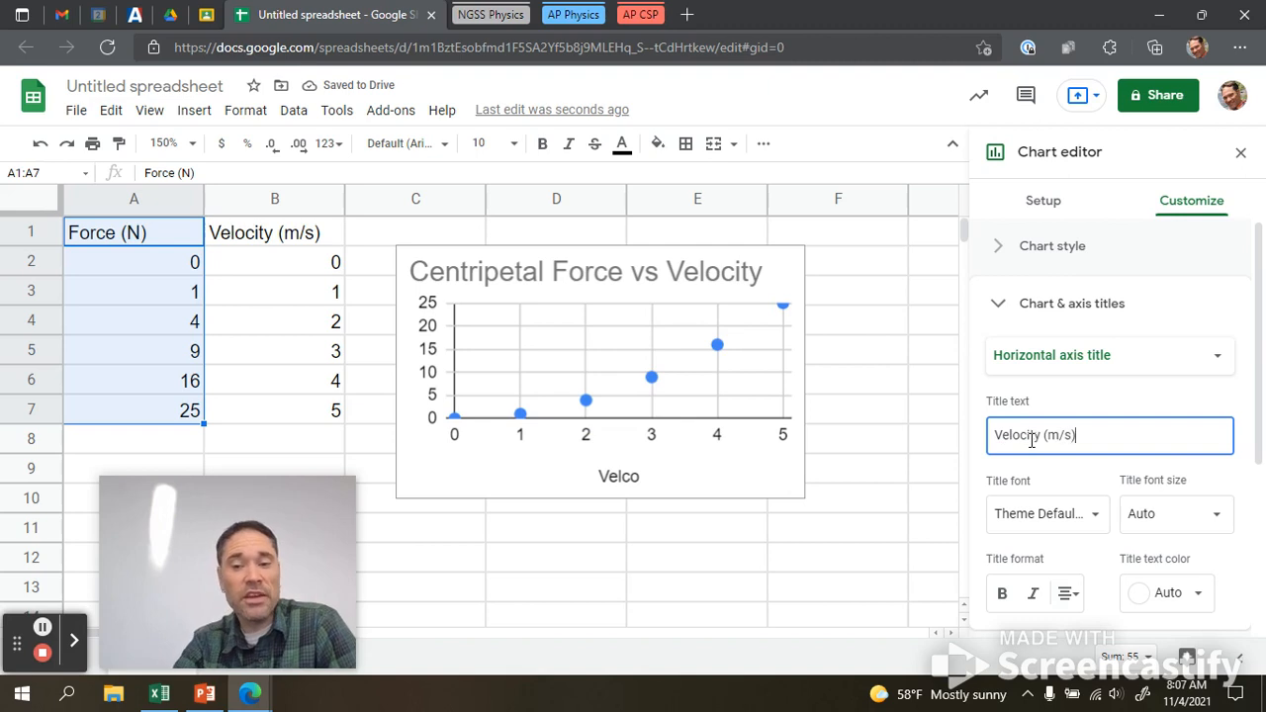
Set the chart's vertical axis title to Force (N)
left_click(1060, 356)
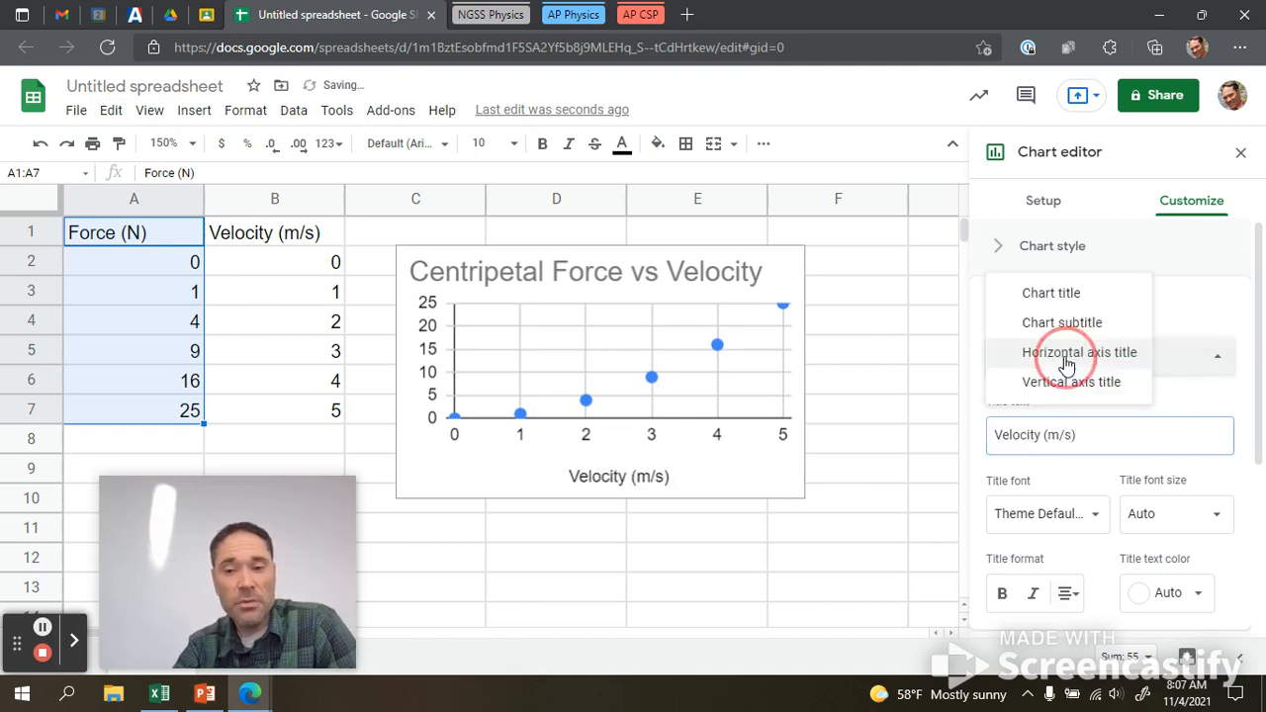
left_click(1055, 384)
left_click(1036, 438)
type("Fov")
type("ce (N")
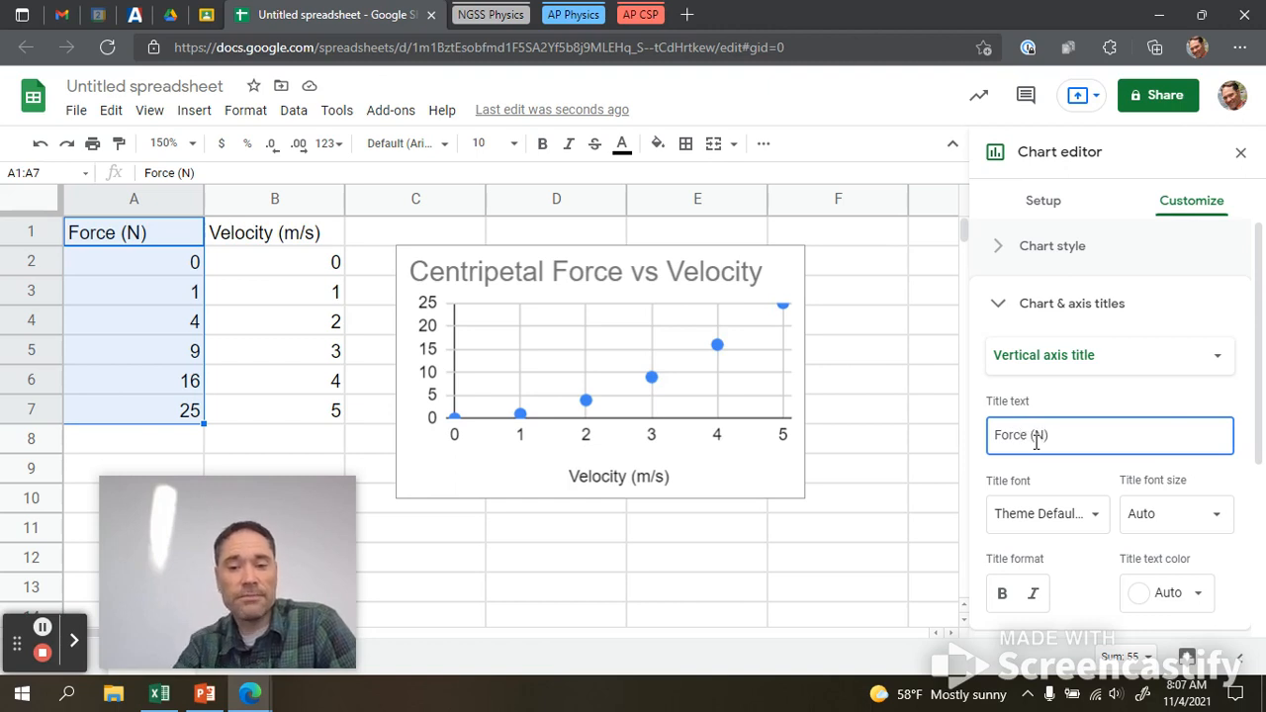
Enlarge the chart from its lower corner so it extends to about the edge of column F and row 12
left_click(796, 475)
left_click(803, 499)
left_click_drag(803, 498, 905, 559)
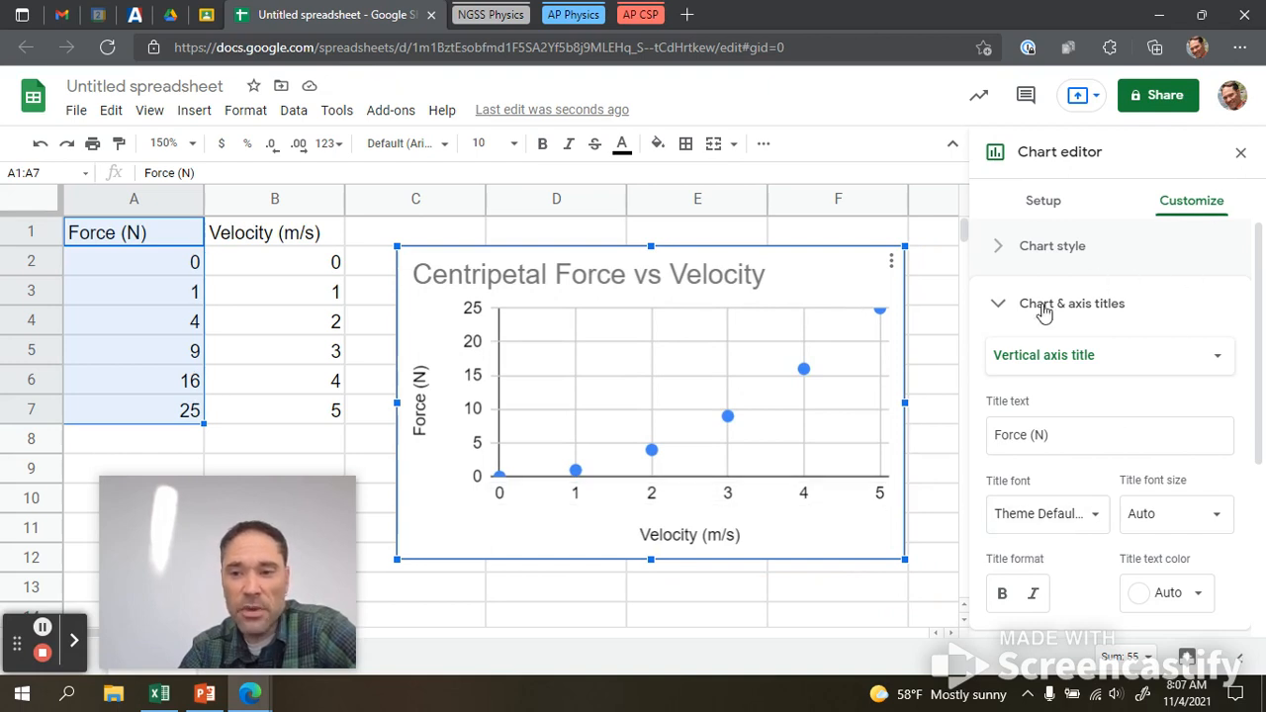
Add a trendline to the Force (N) series in the chart's series settings
left_click(1000, 308)
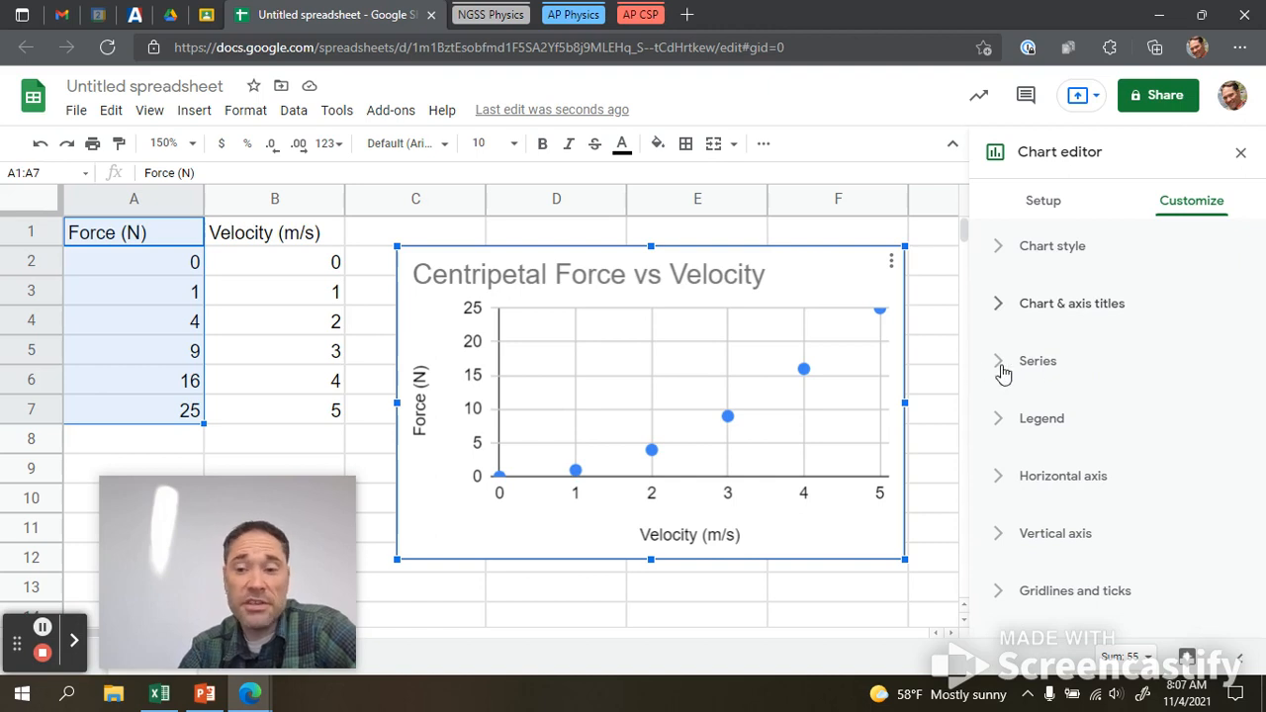
left_click(1001, 367)
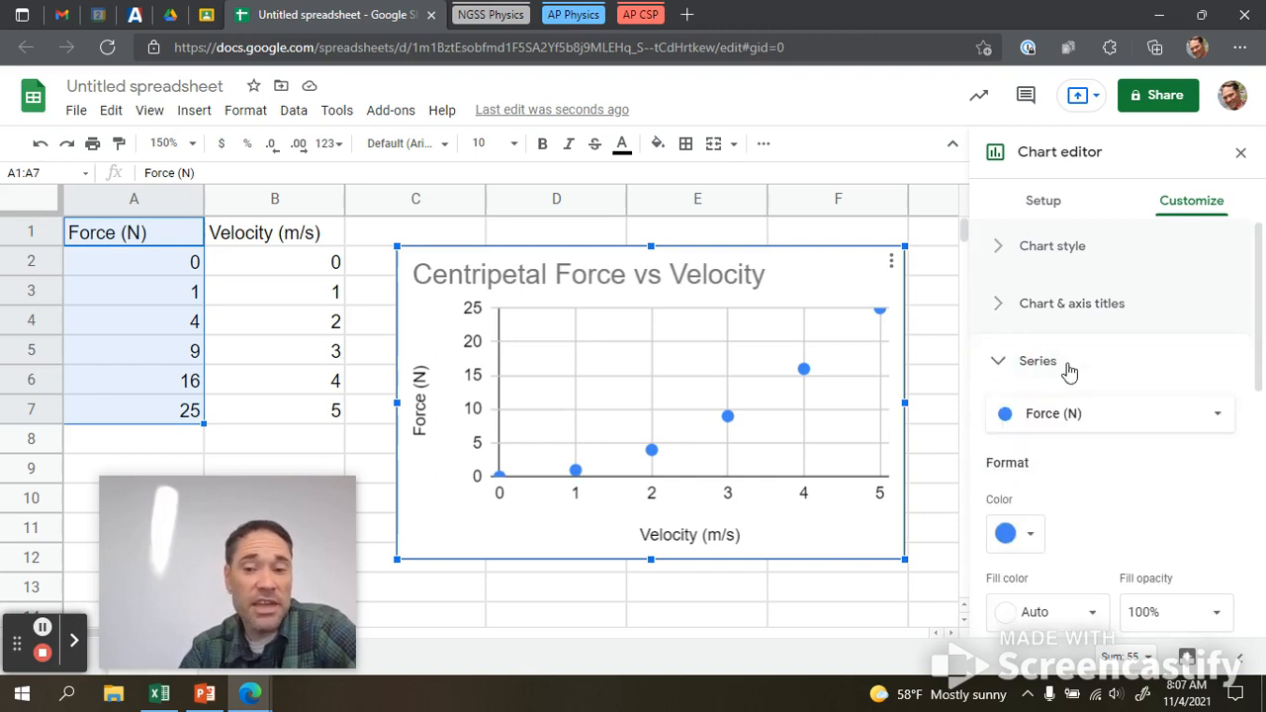
scroll(1070, 370, "down", 2)
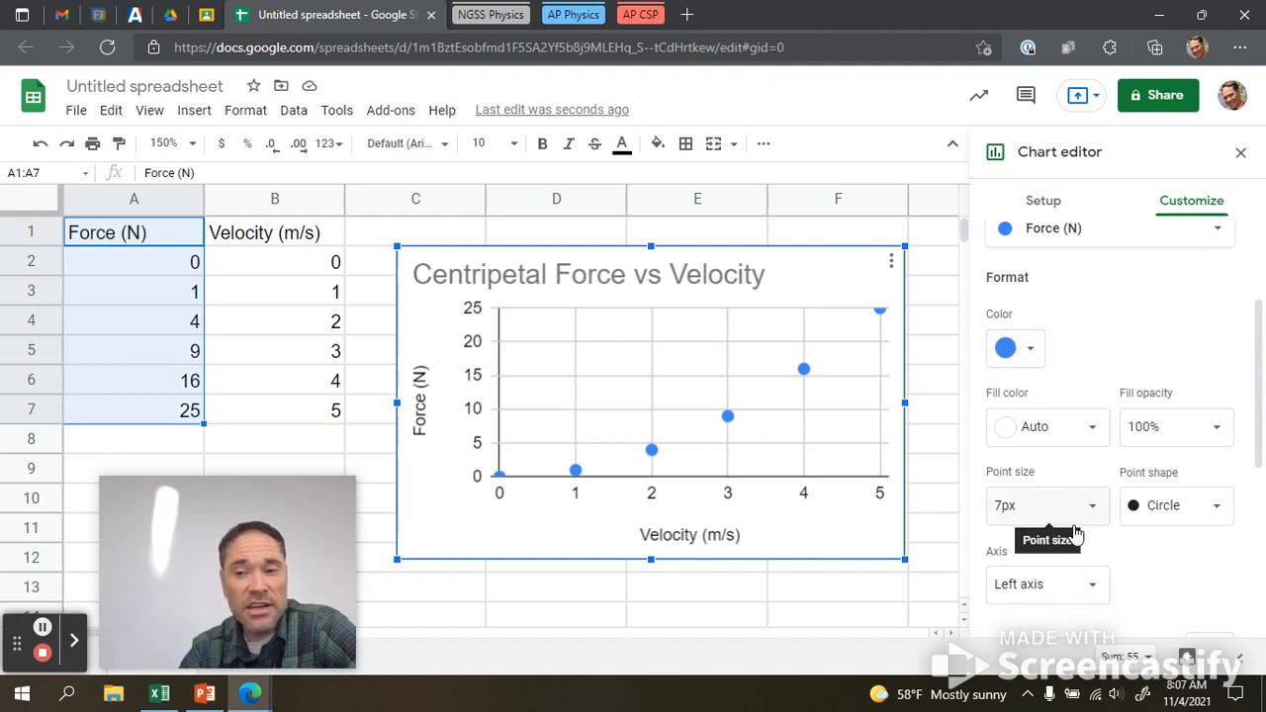
scroll(1088, 504, "down", 1)
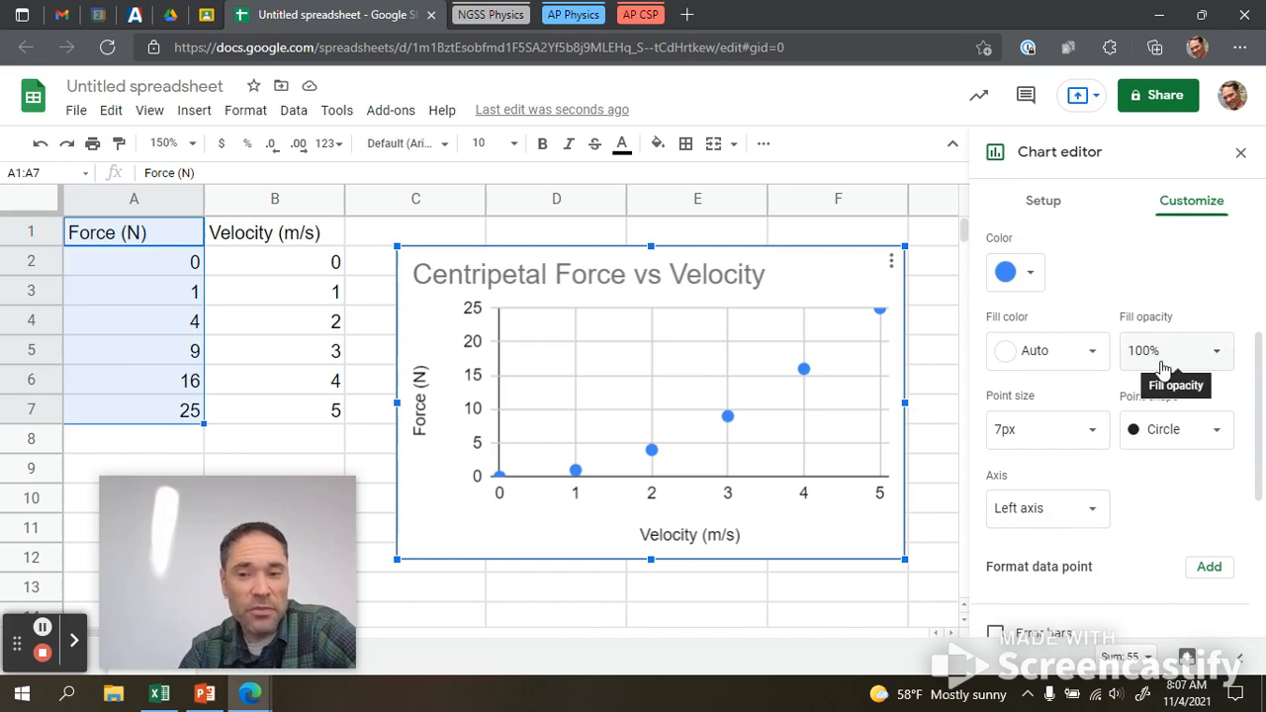
scroll(1096, 484, "down", 1)
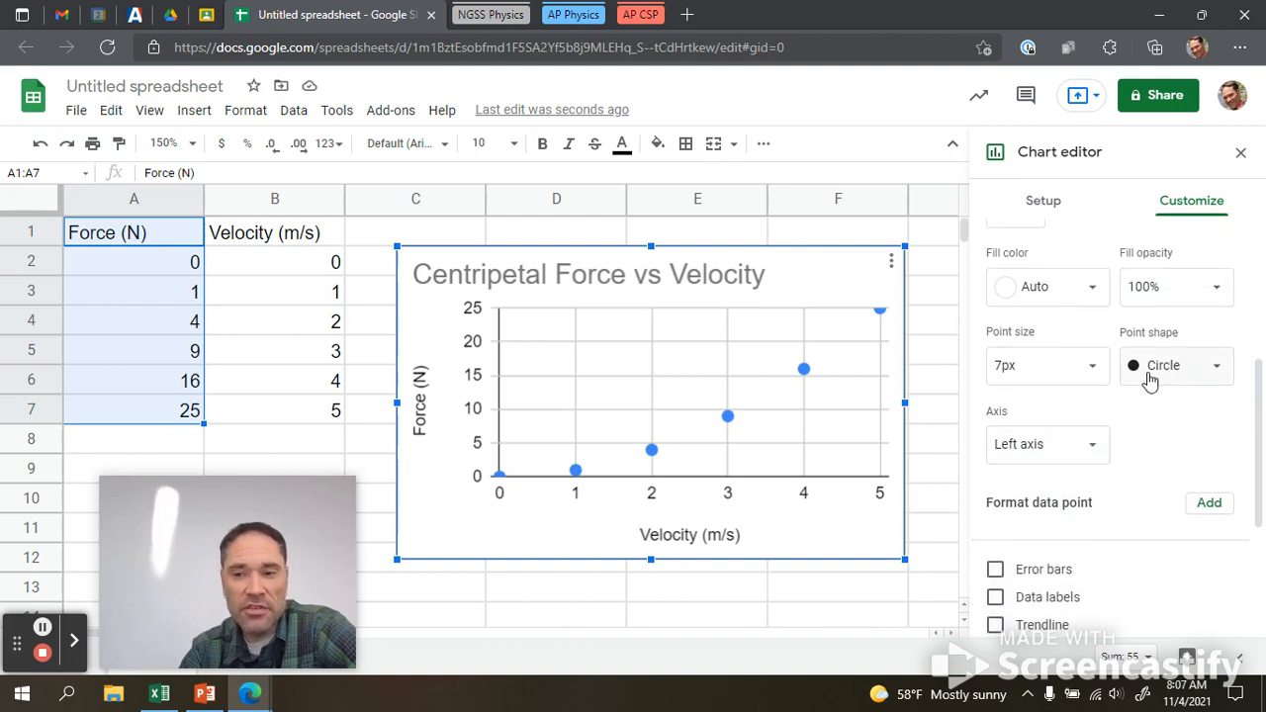
scroll(1128, 486, "down", 3)
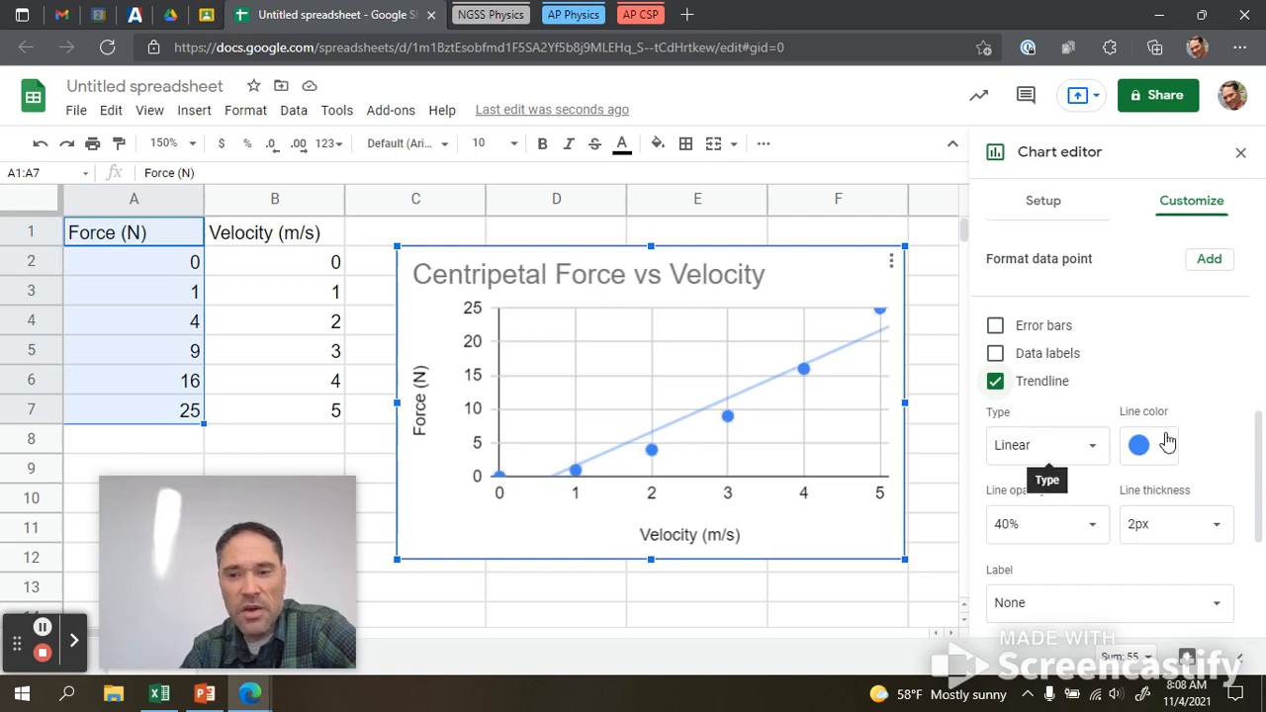
Try the Exponential, Polynomial, Logarithmic, Power Series and Moving Average trendline types on the chart
left_click(1067, 448)
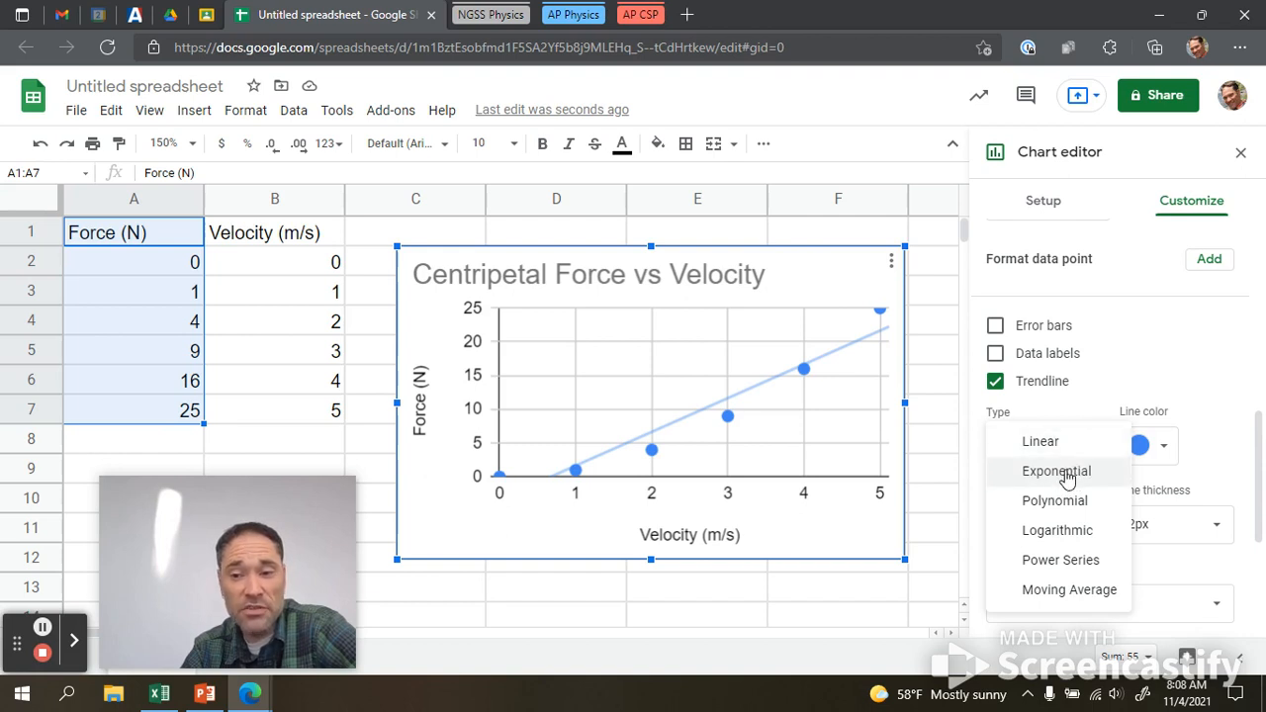
left_click(1067, 475)
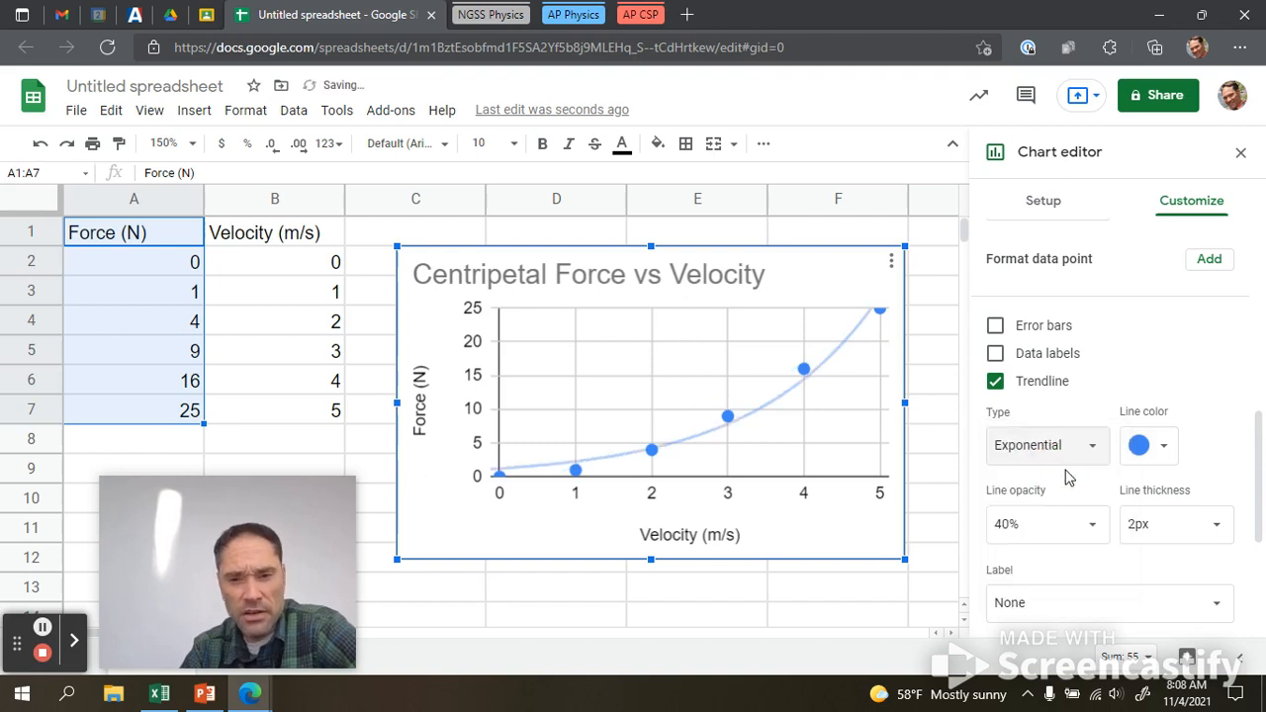
left_click(1053, 460)
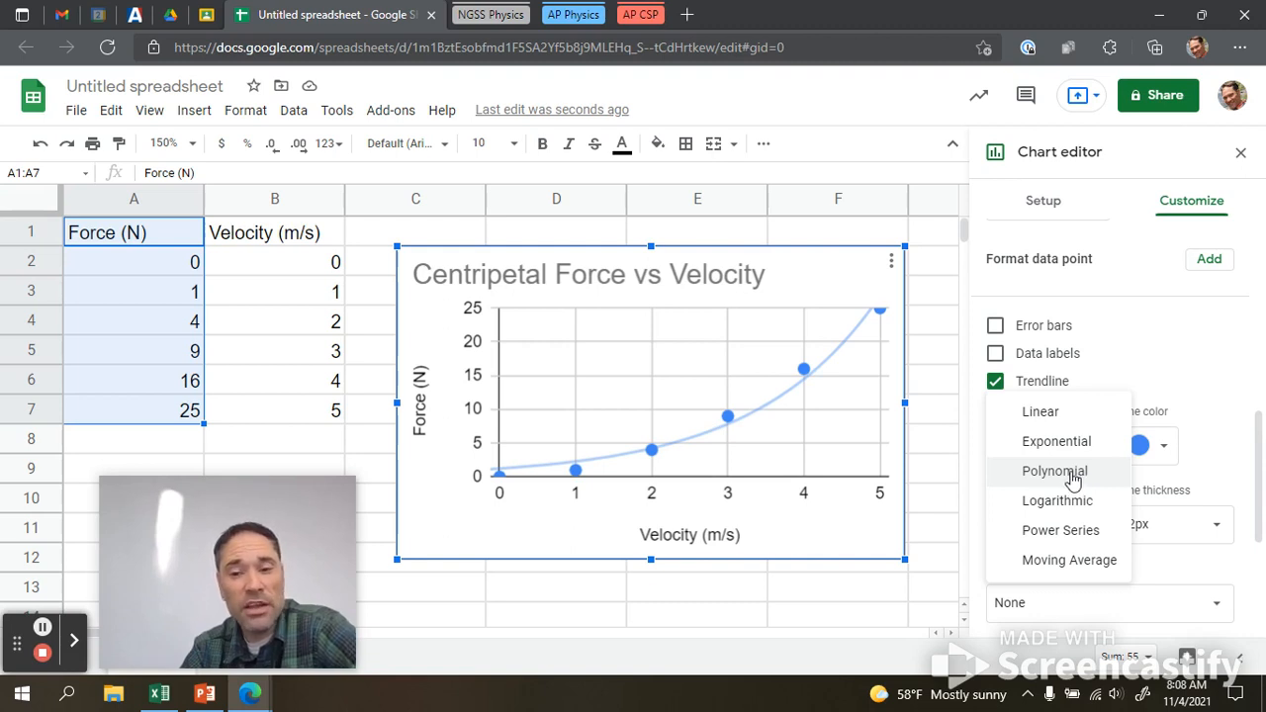
left_click(1073, 479)
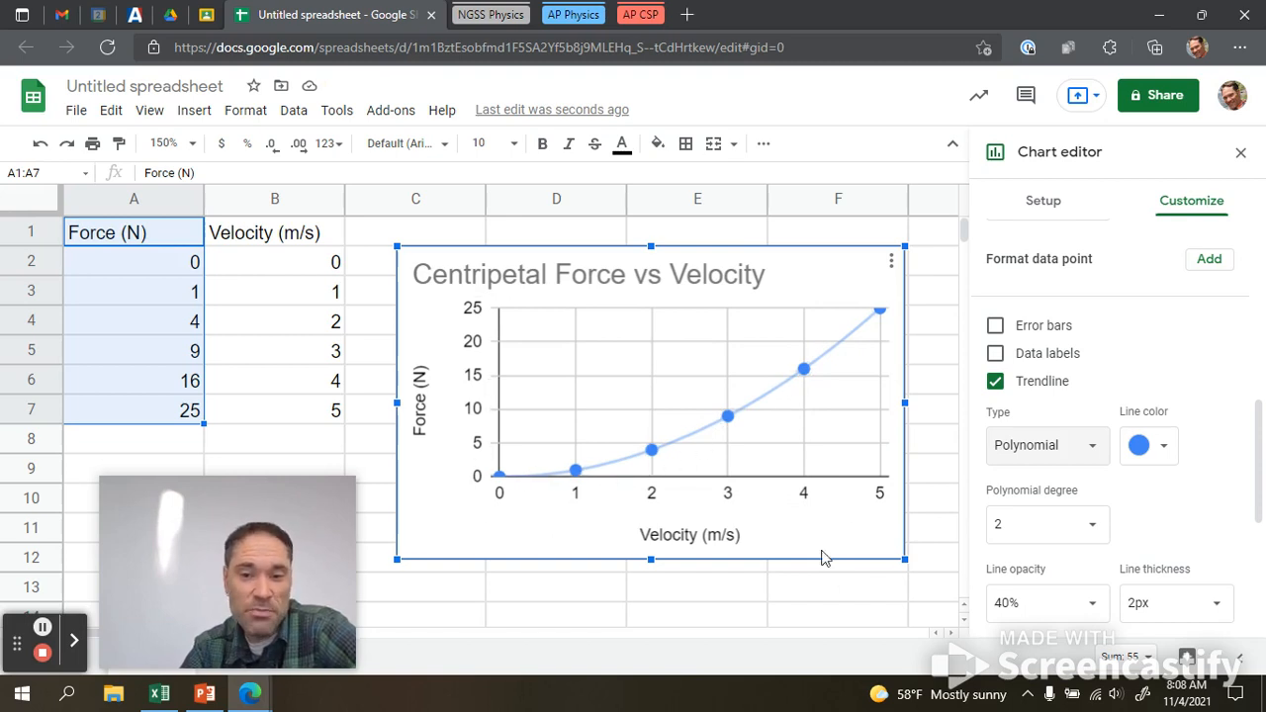
left_click(1054, 463)
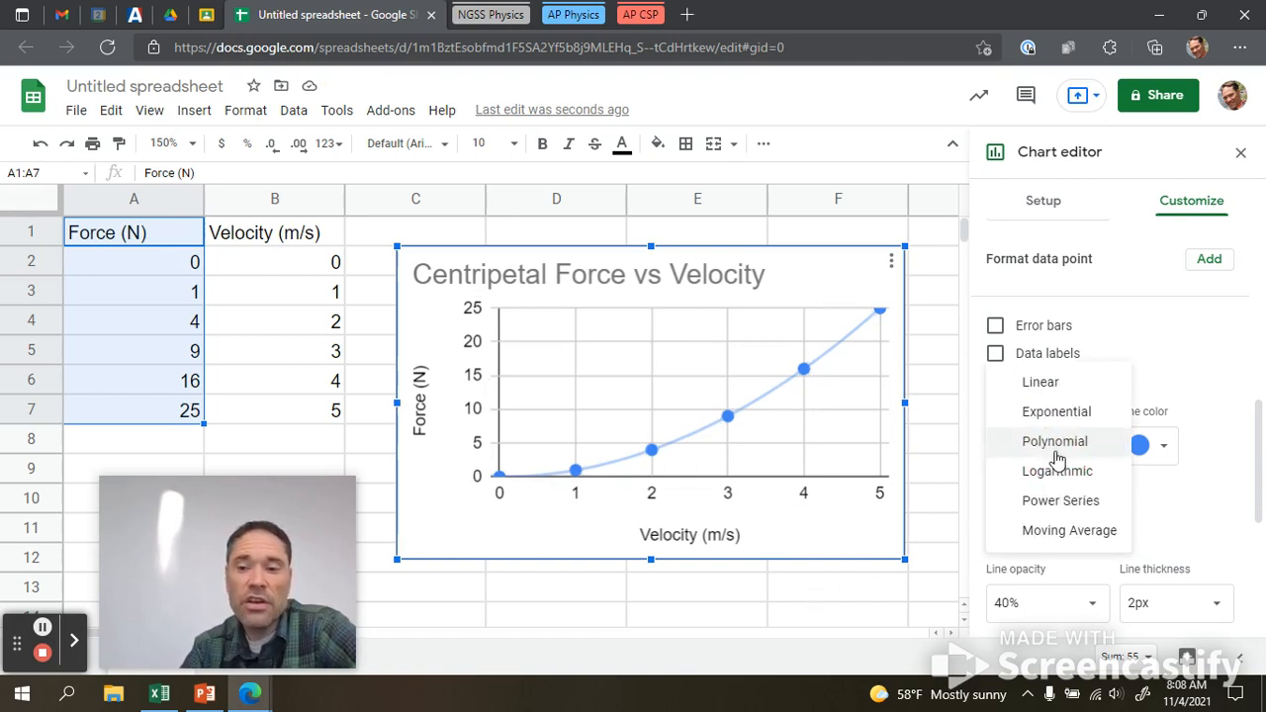
left_click(1048, 469)
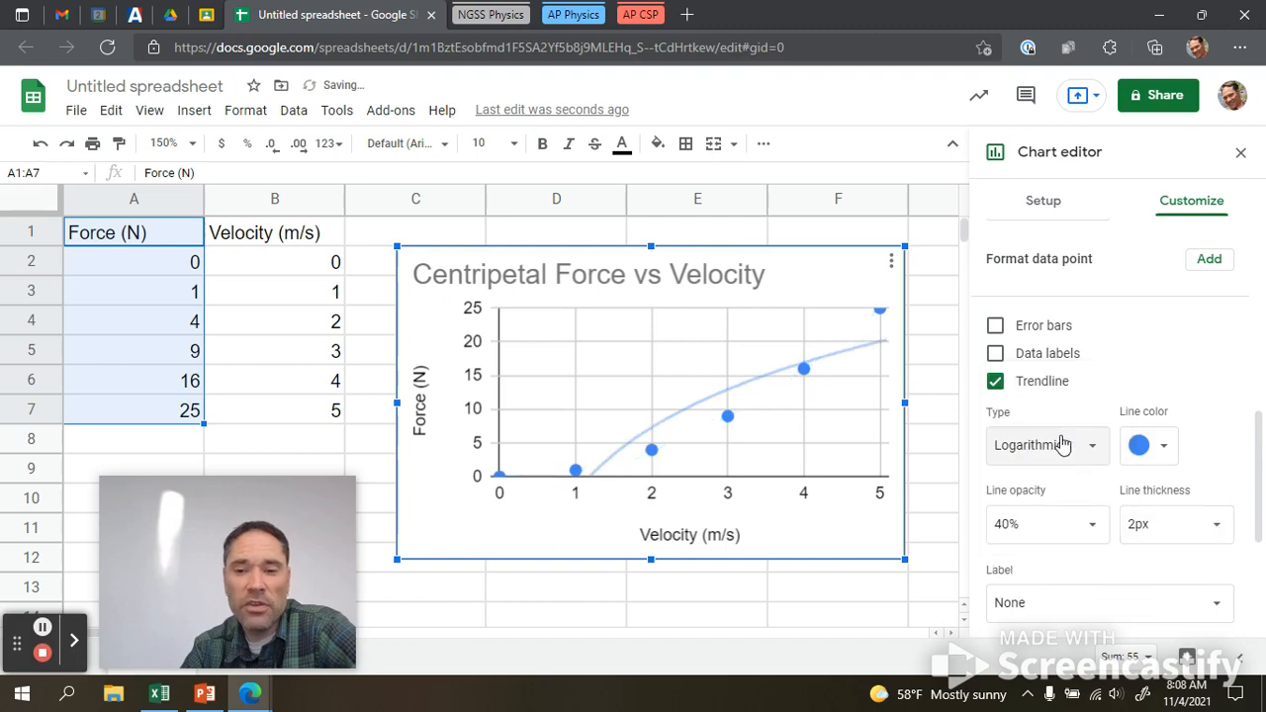
left_click(1047, 445)
left_click(1057, 475)
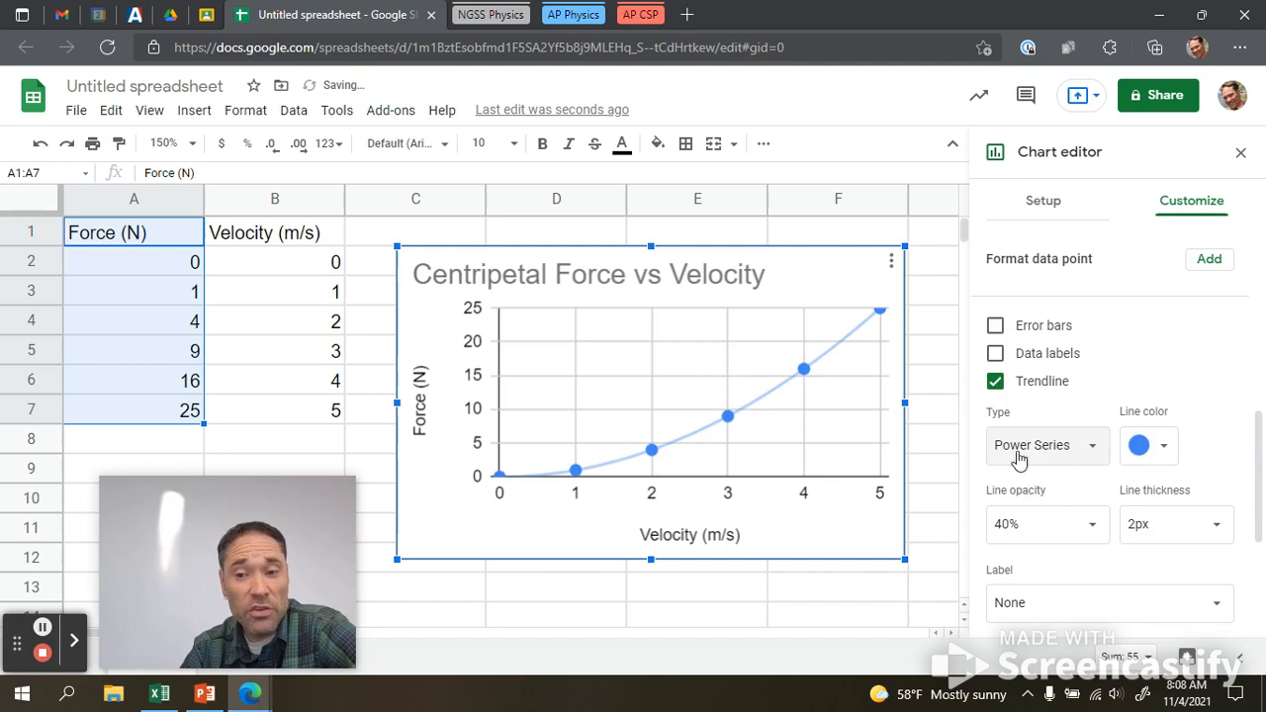
left_click(1057, 457)
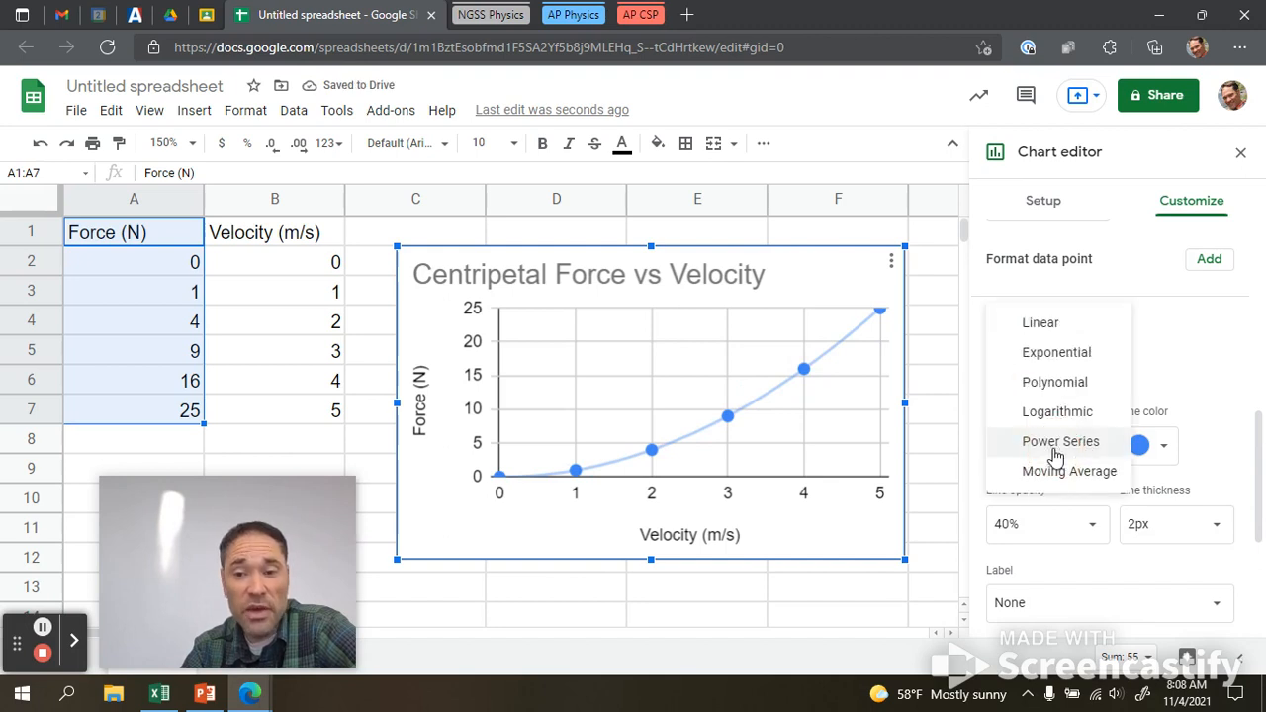
left_click(1056, 473)
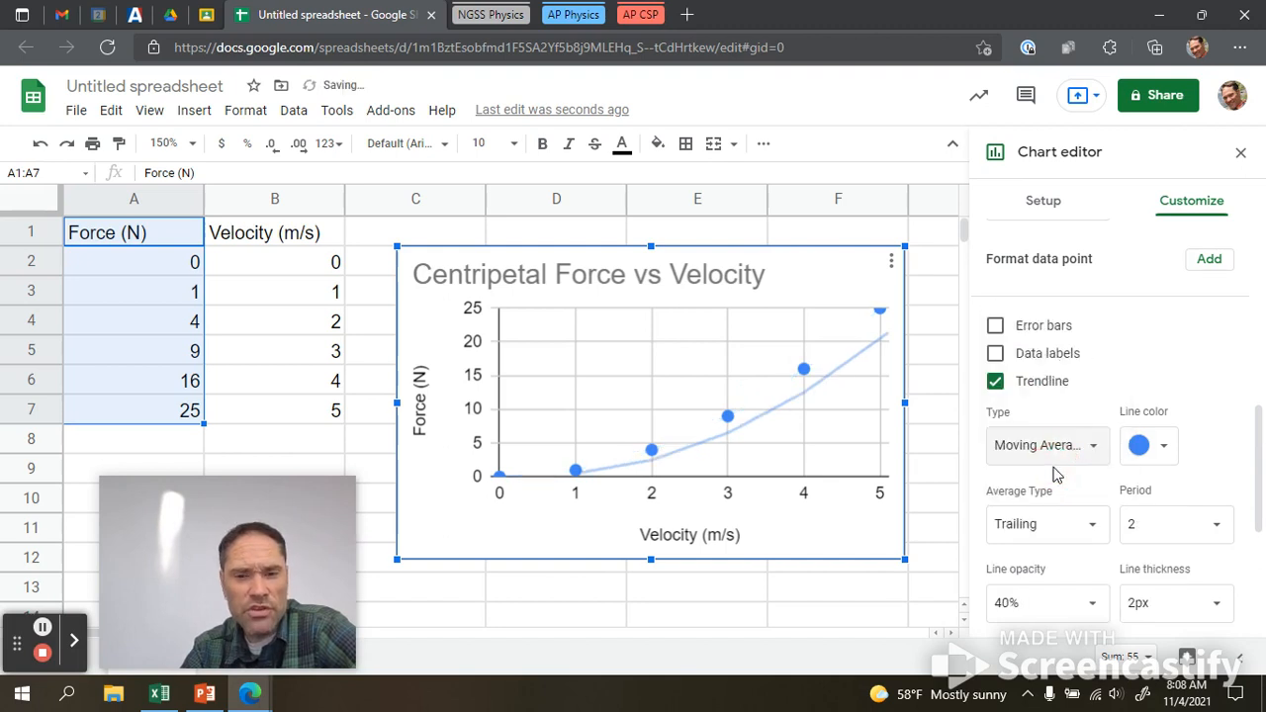
Set the trendline type to Polynomial and its label to Use Equation
left_click(1043, 455)
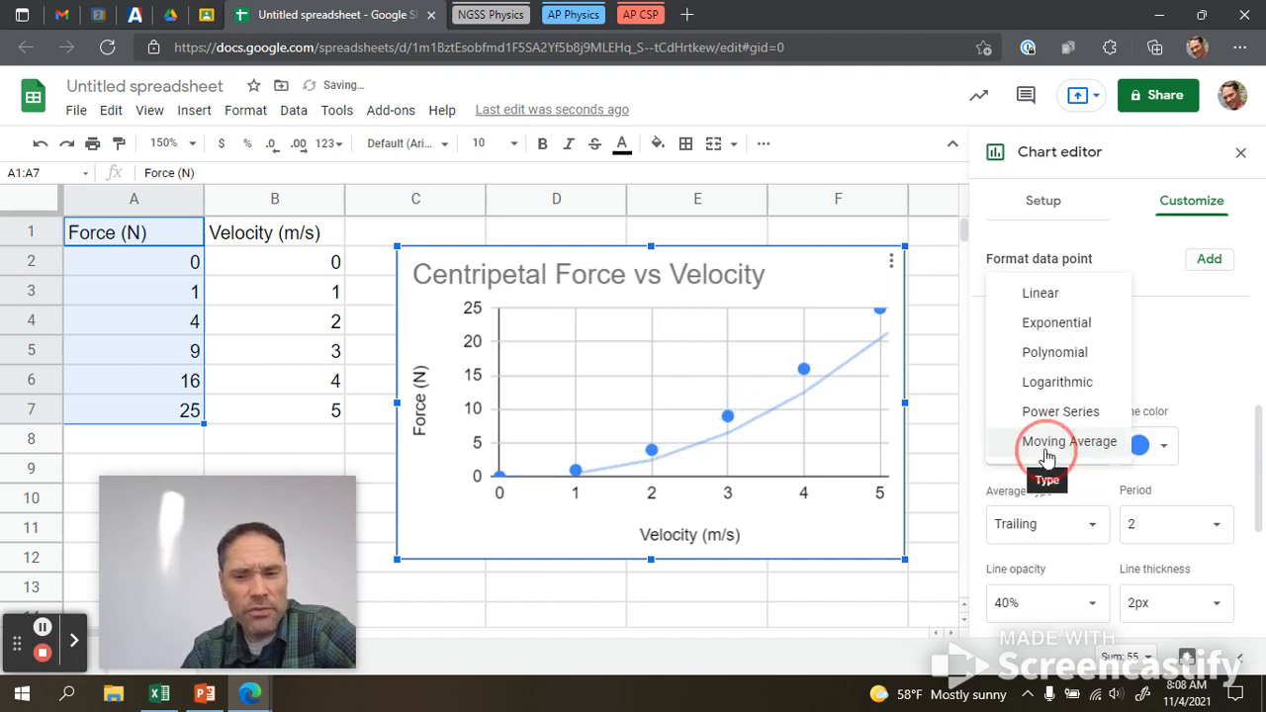
left_click(1071, 355)
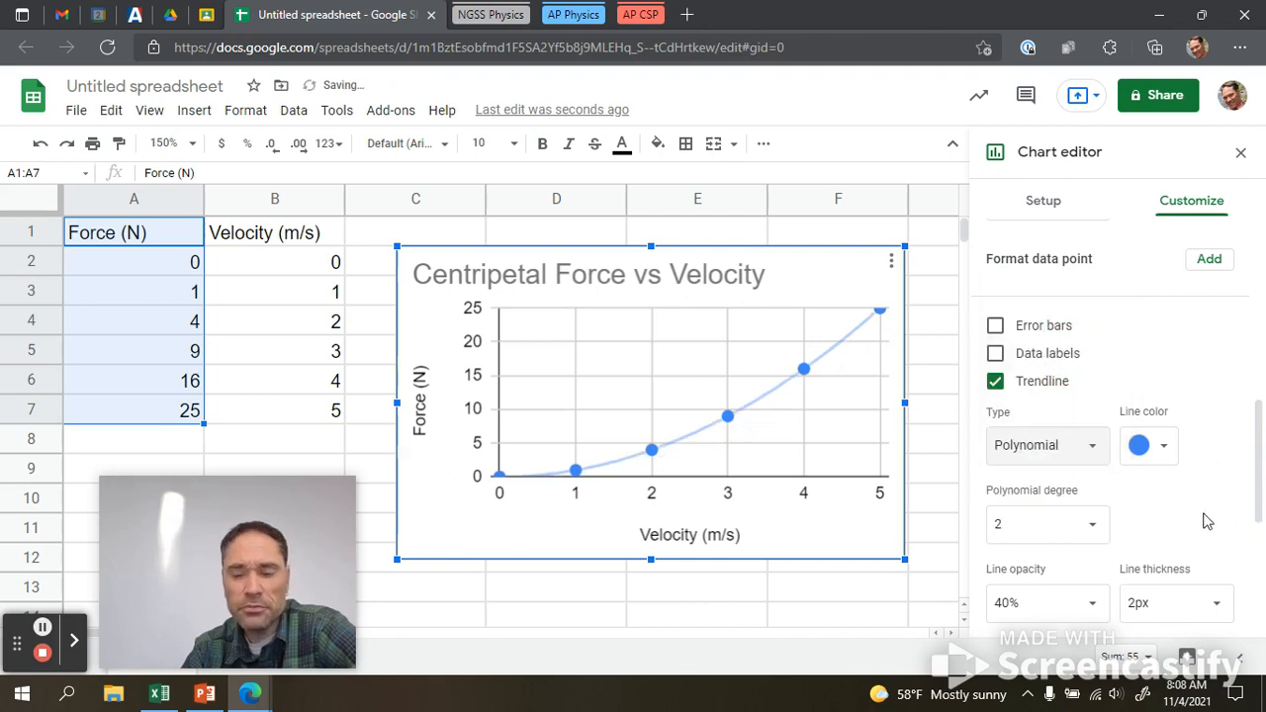
scroll(1205, 521, "down", 3)
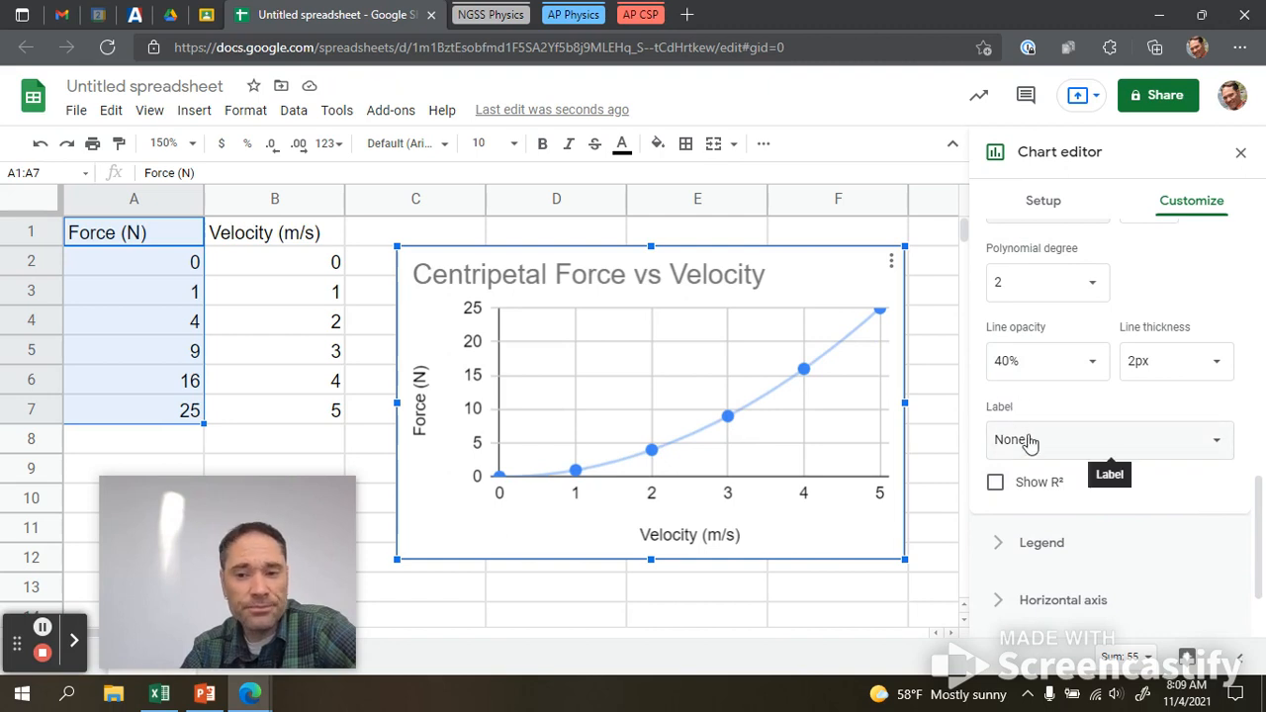
left_click(1083, 440)
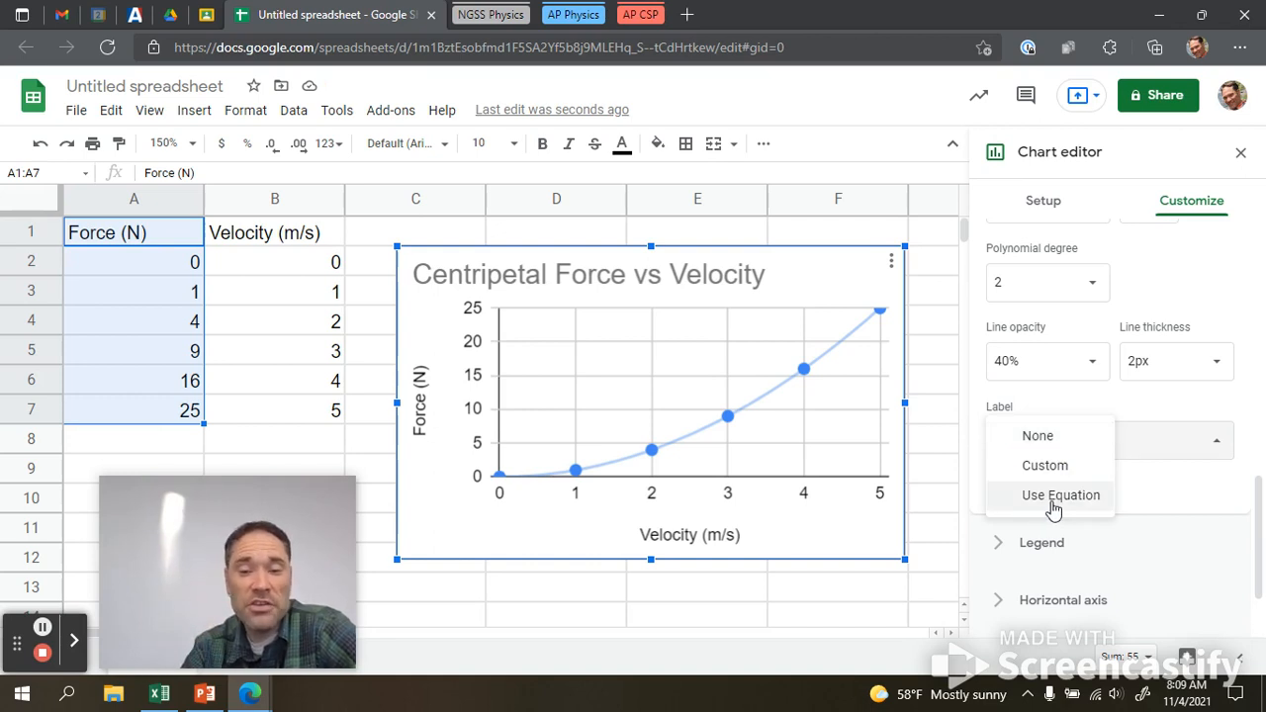
left_click(1054, 497)
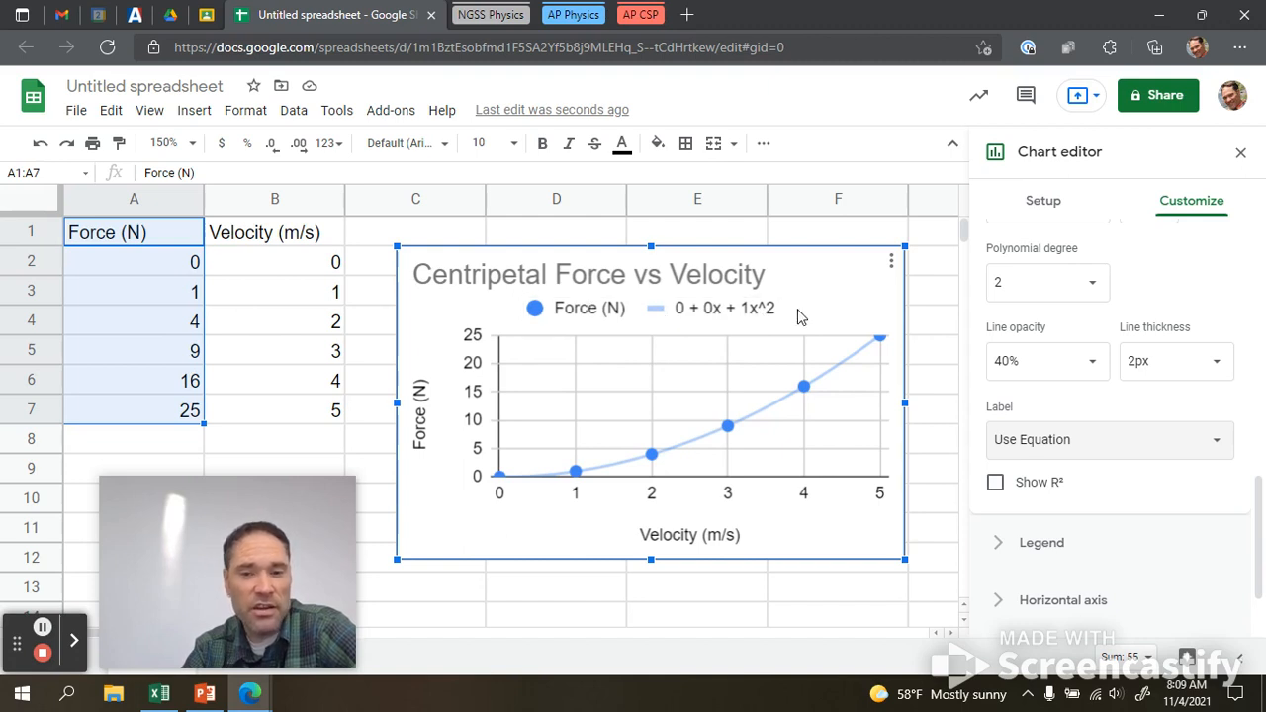
left_click(1085, 451)
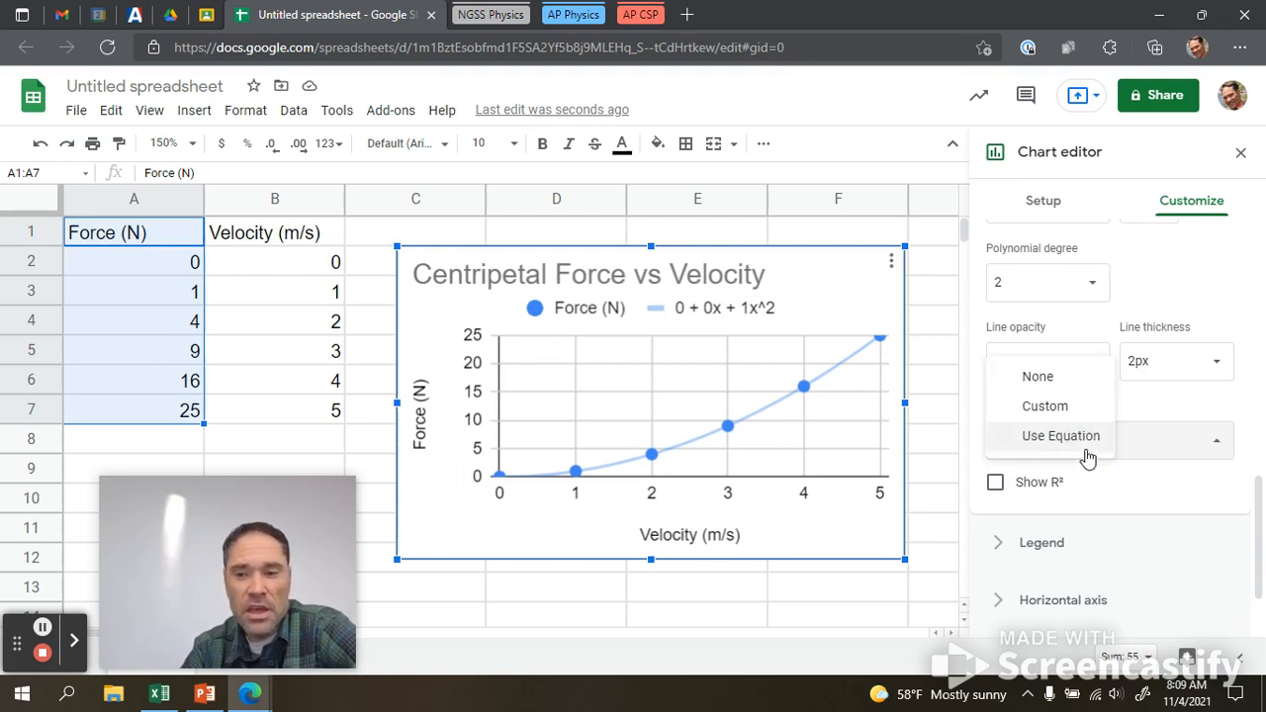
left_click(1184, 412)
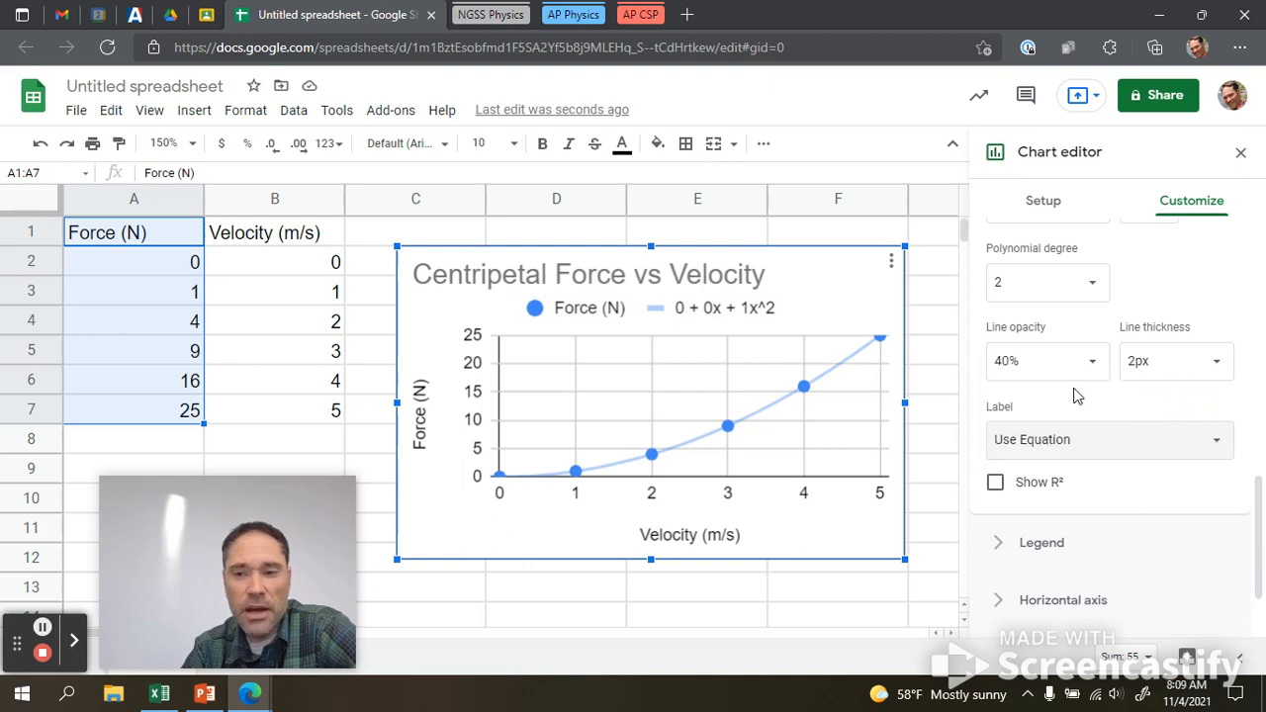
Try the Power Series trendline type to compare its equation, and switch back to Polynomial
scroll(1077, 395, "up", 3)
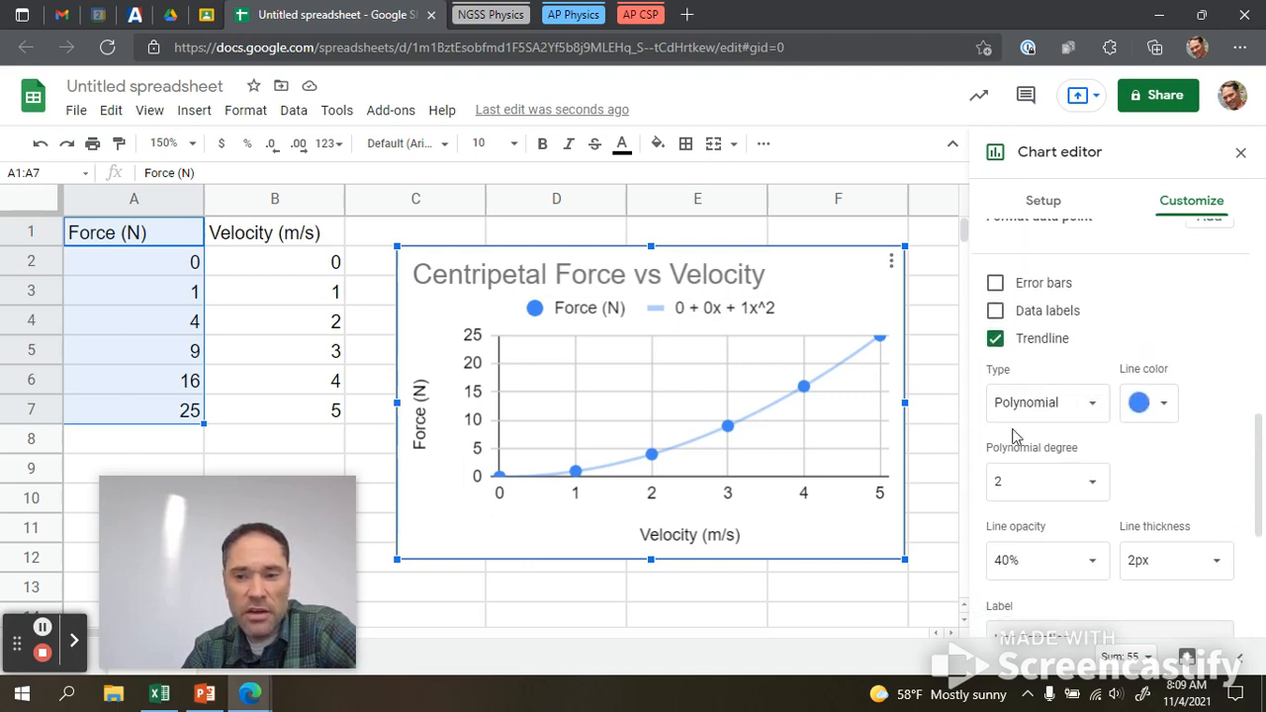
left_click(1070, 414)
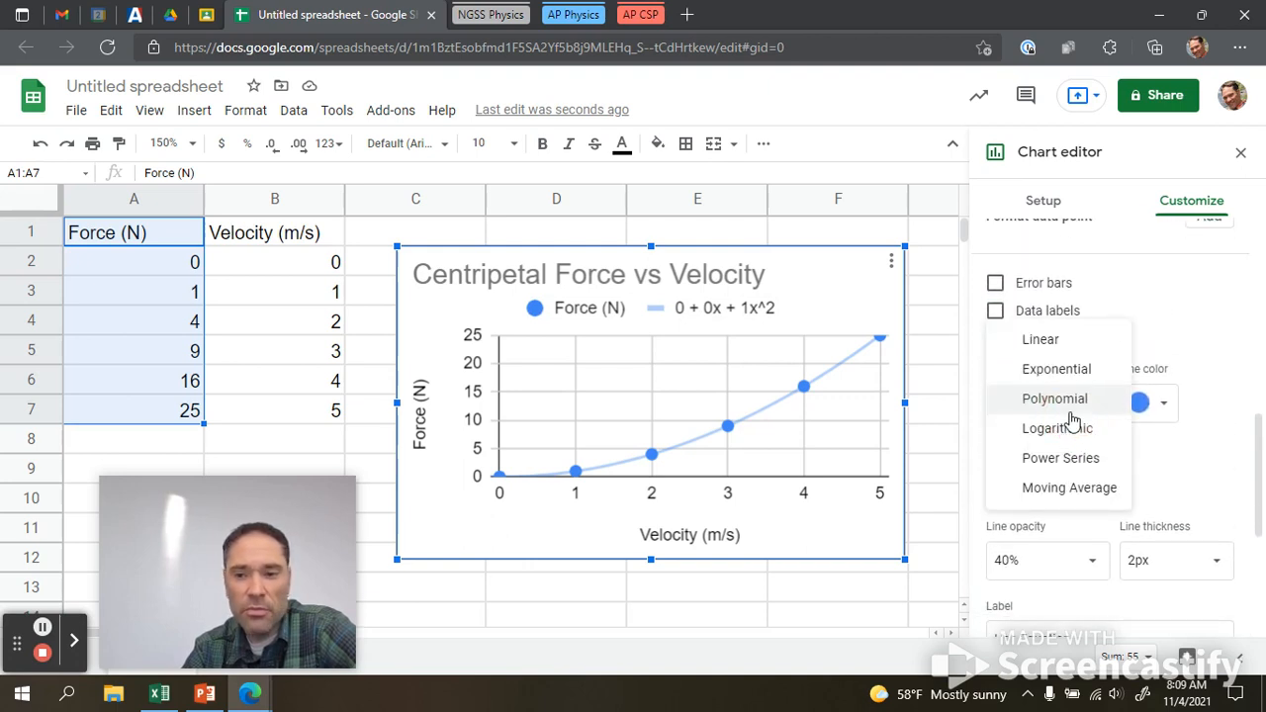
left_click(1056, 460)
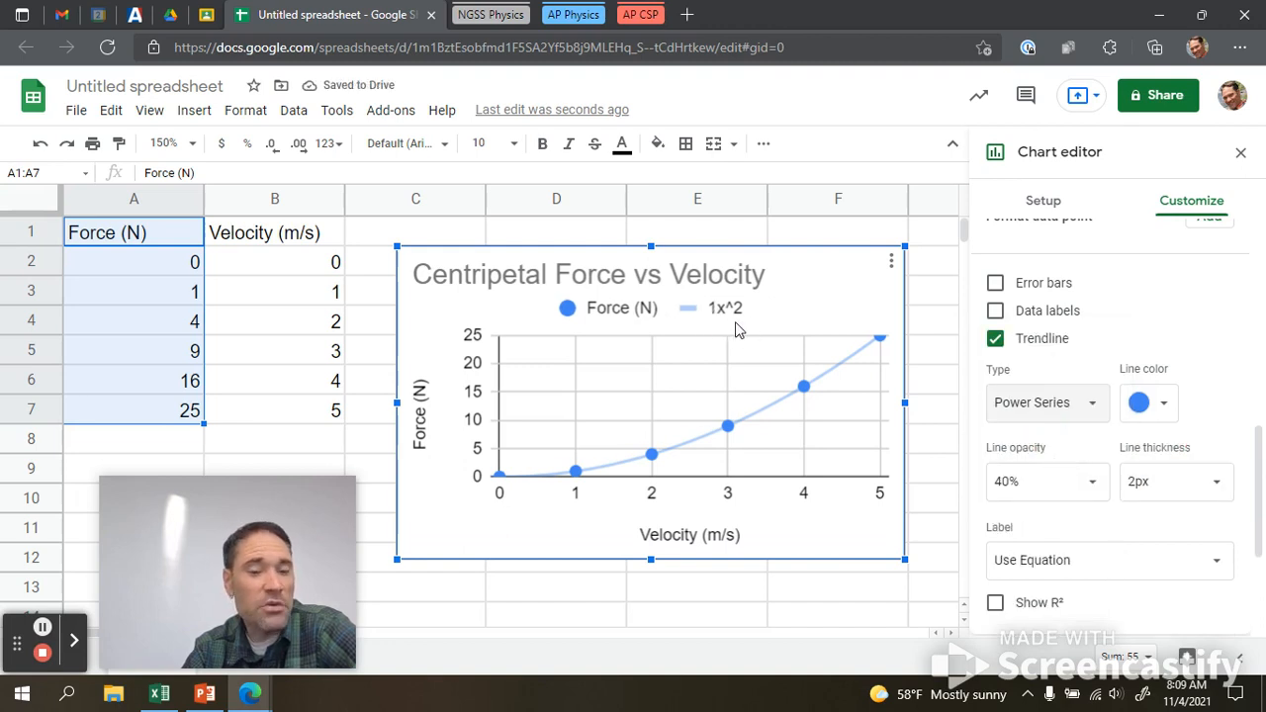
left_click(1048, 413)
left_click(1071, 339)
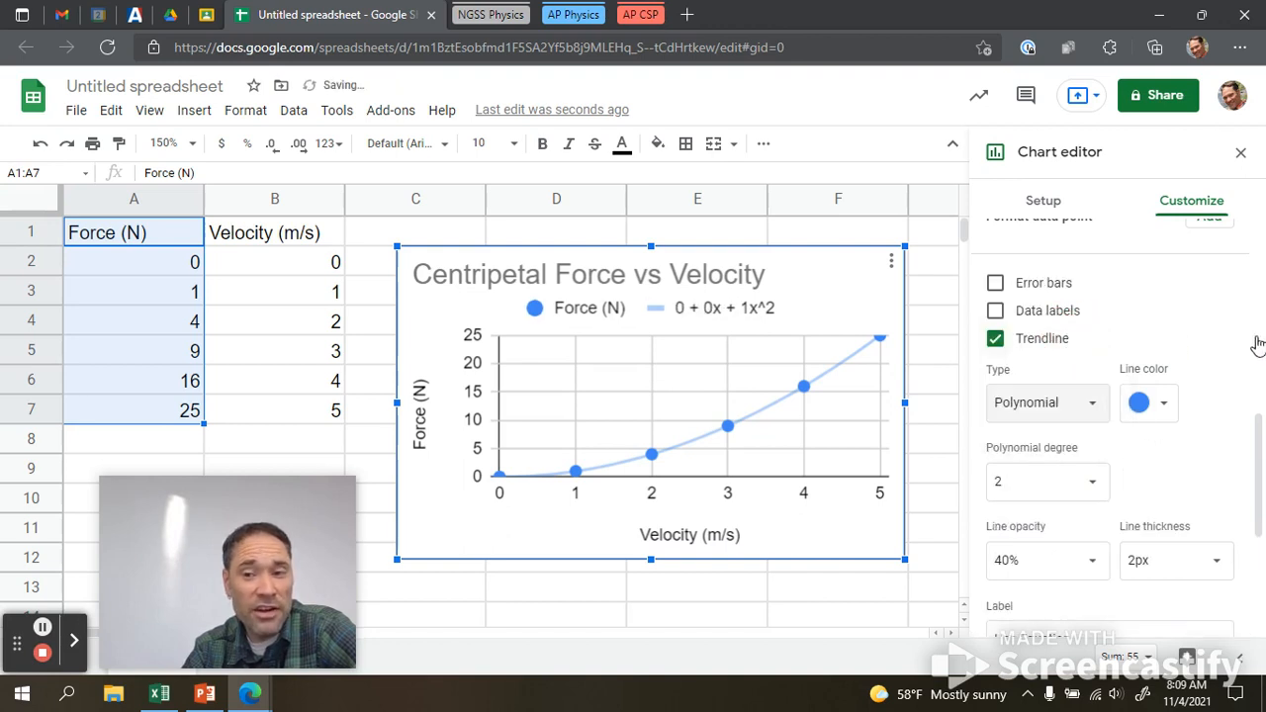
Try the Exponential trendline type to compare its equation, and return to Polynomial
left_click(1047, 413)
left_click(1056, 370)
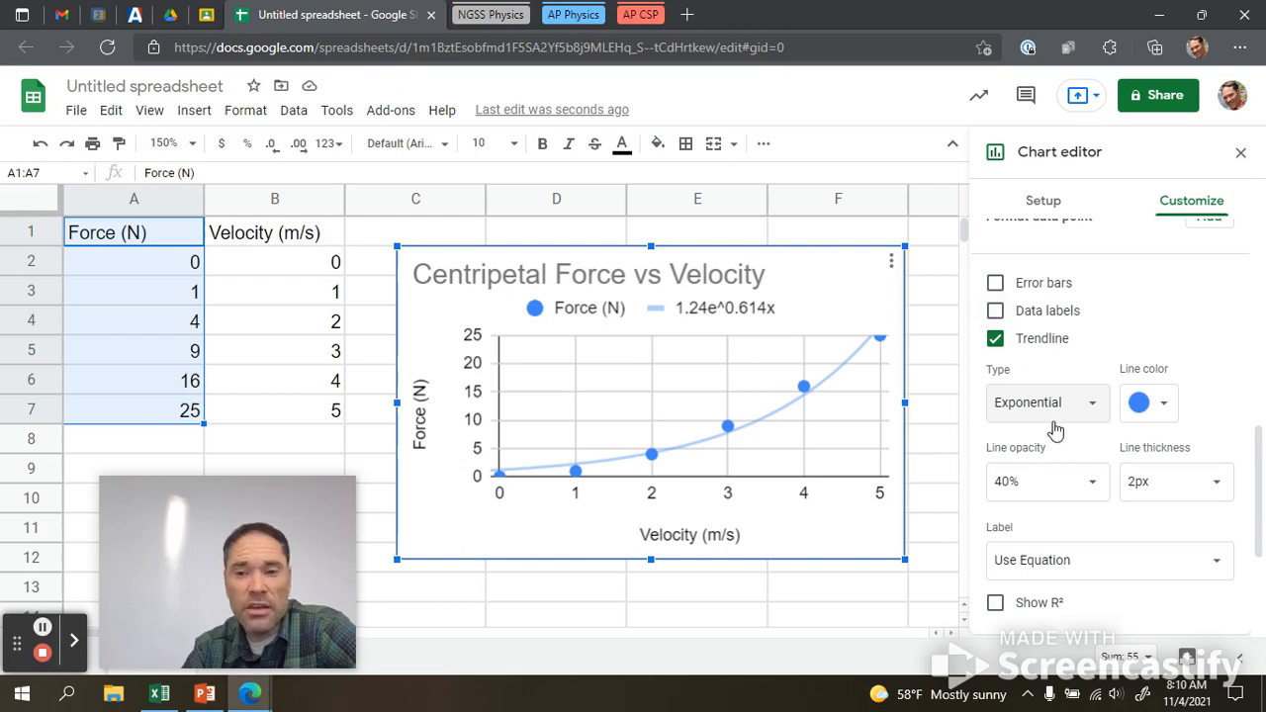
left_click(1023, 418)
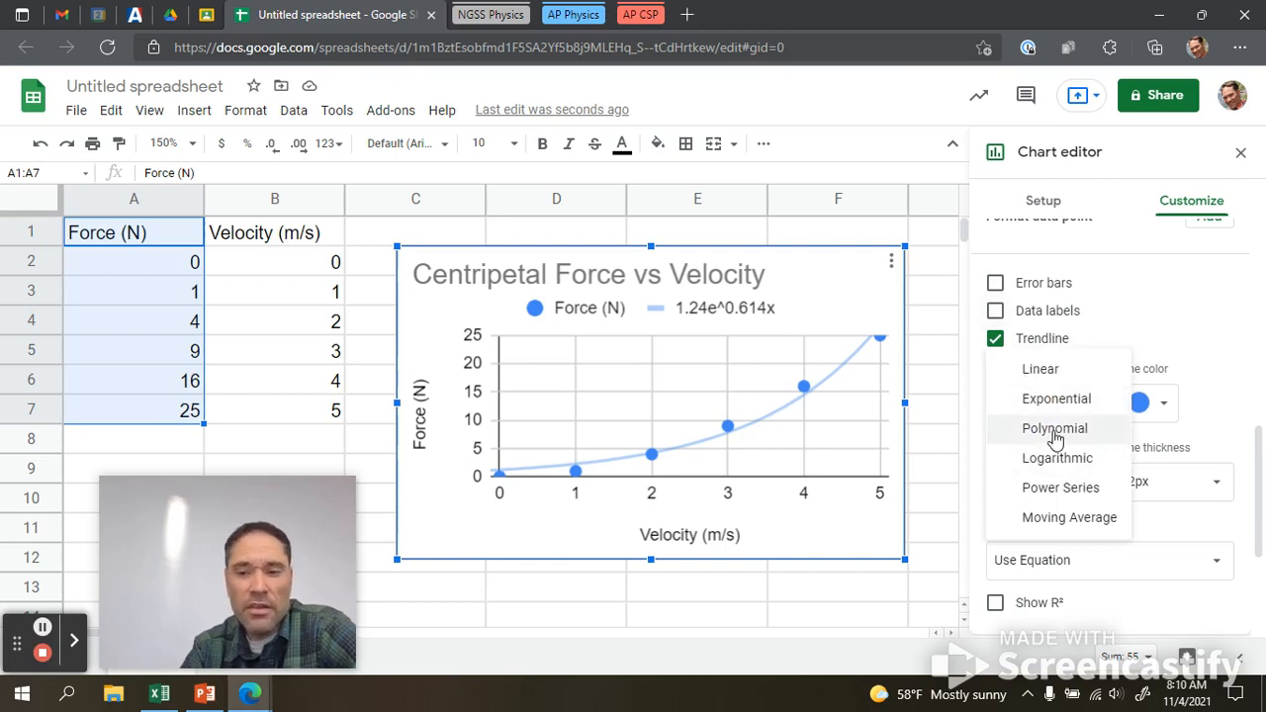
left_click(1055, 436)
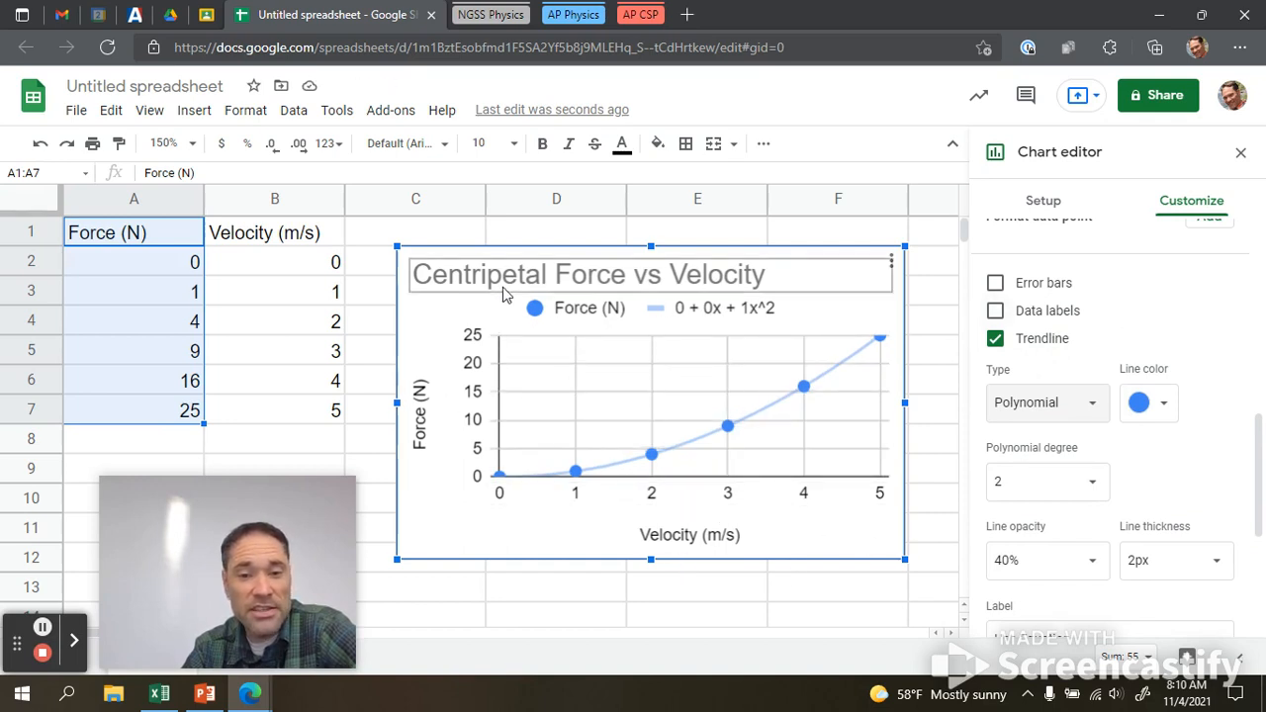
Close the chart editor and copy the chart after enlarging it to reach into column G and about row 14
left_click(1240, 155)
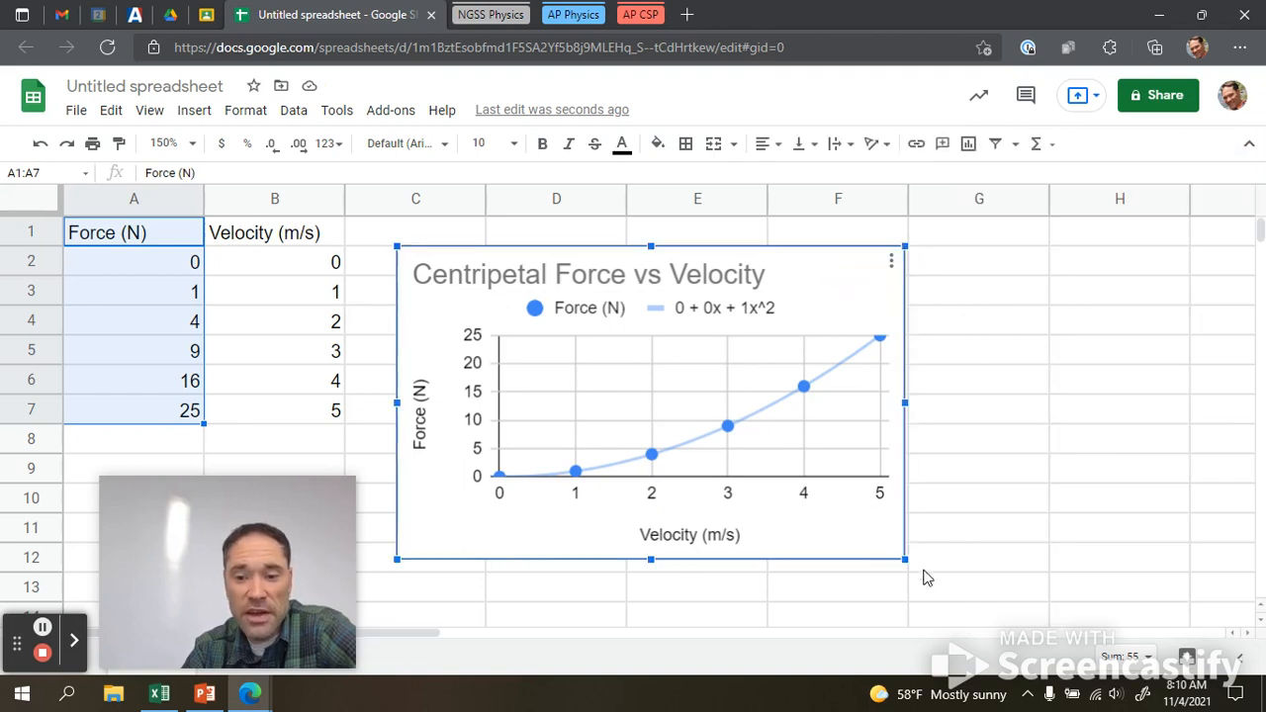
left_click_drag(900, 557, 999, 618)
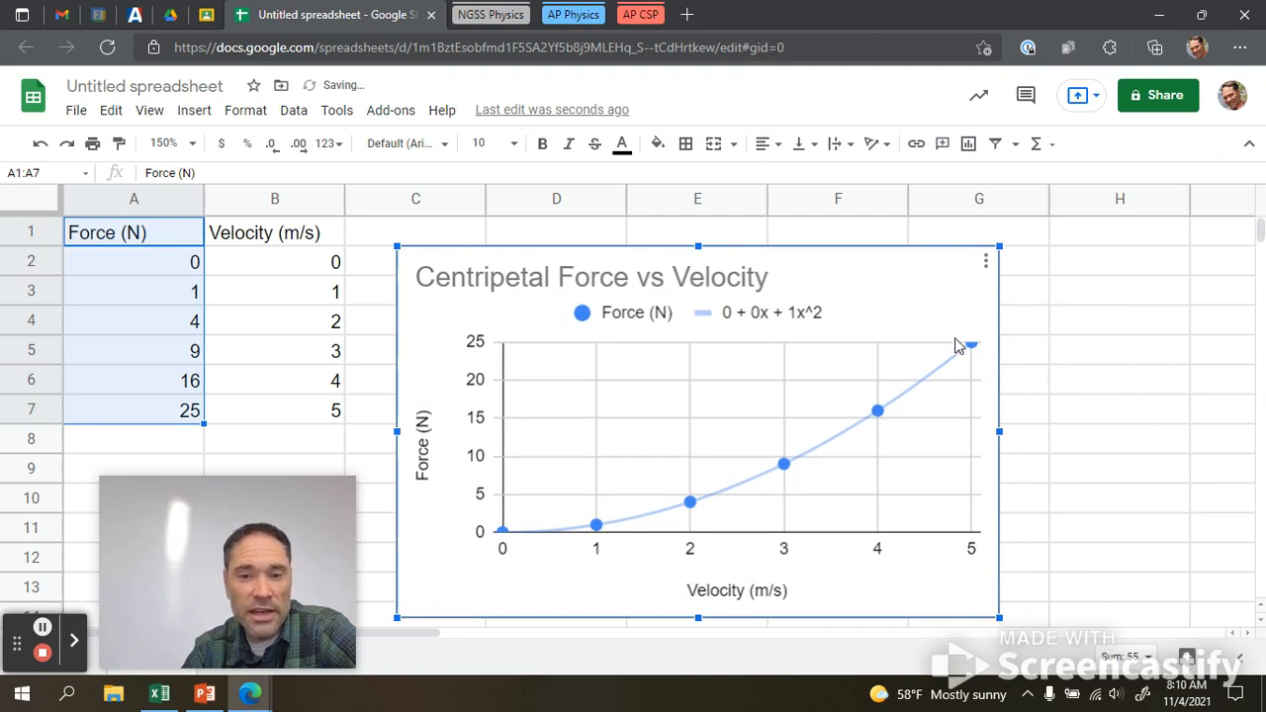
left_click(111, 110)
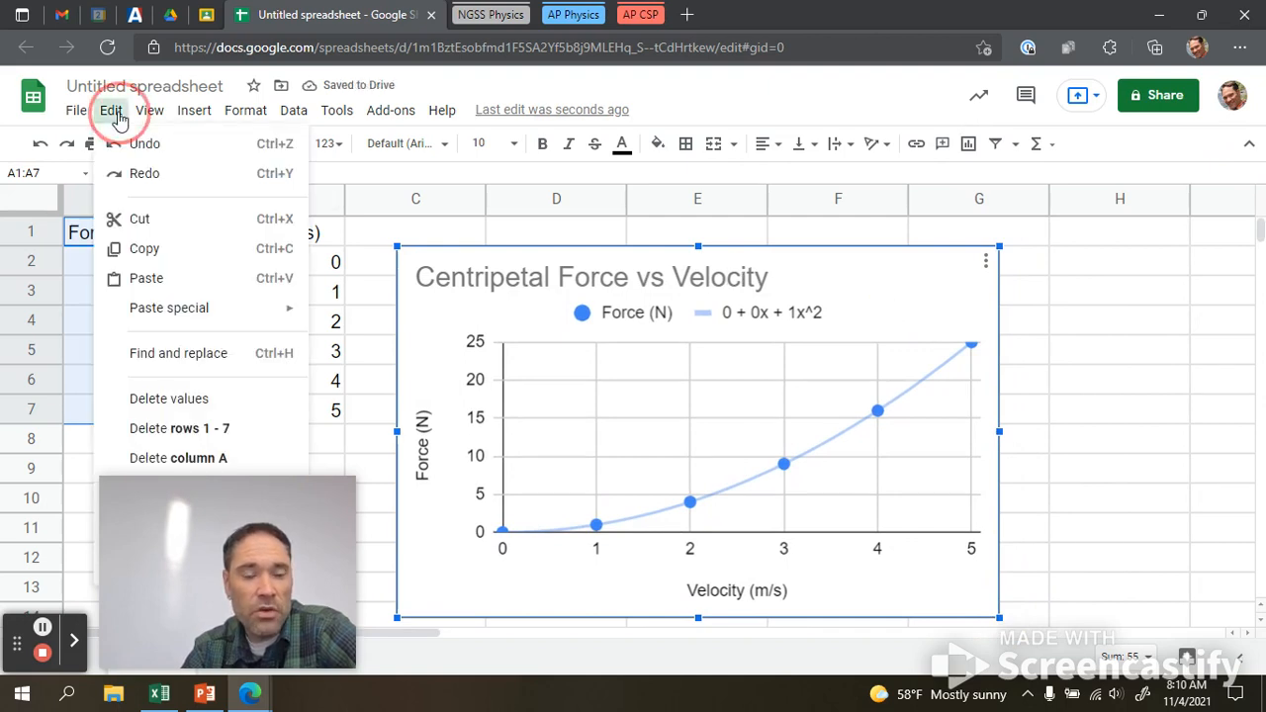
left_click(156, 260)
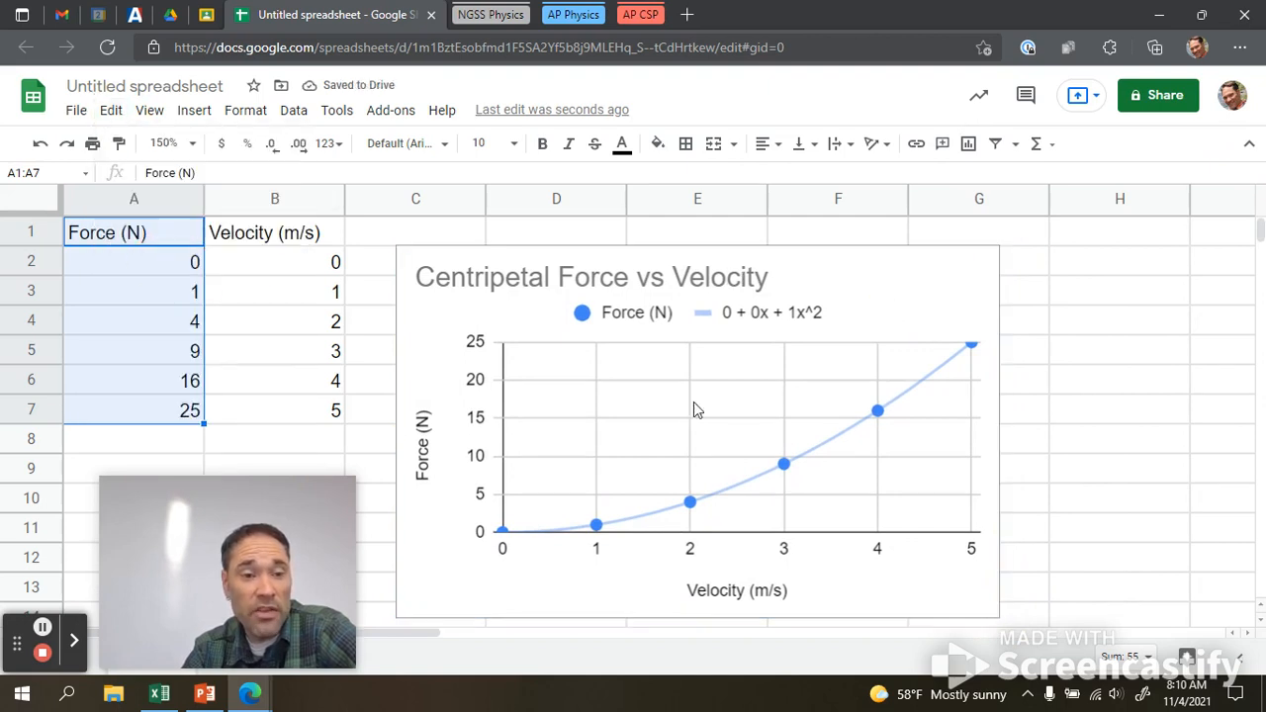